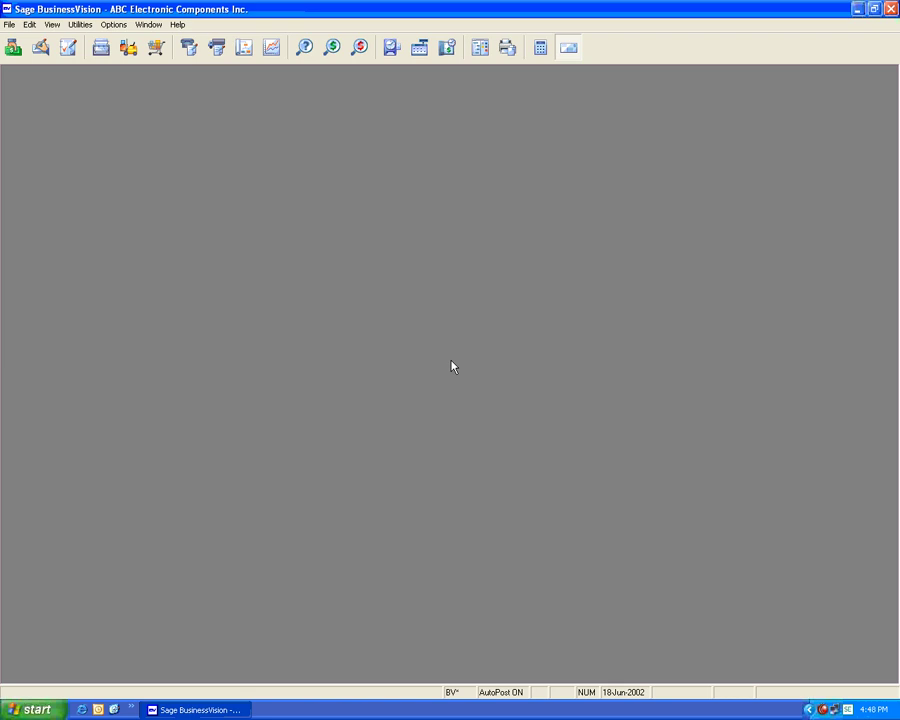
Check in the product's license list whether the Custom Pack is licensed, then close the license and product information
click(177, 24)
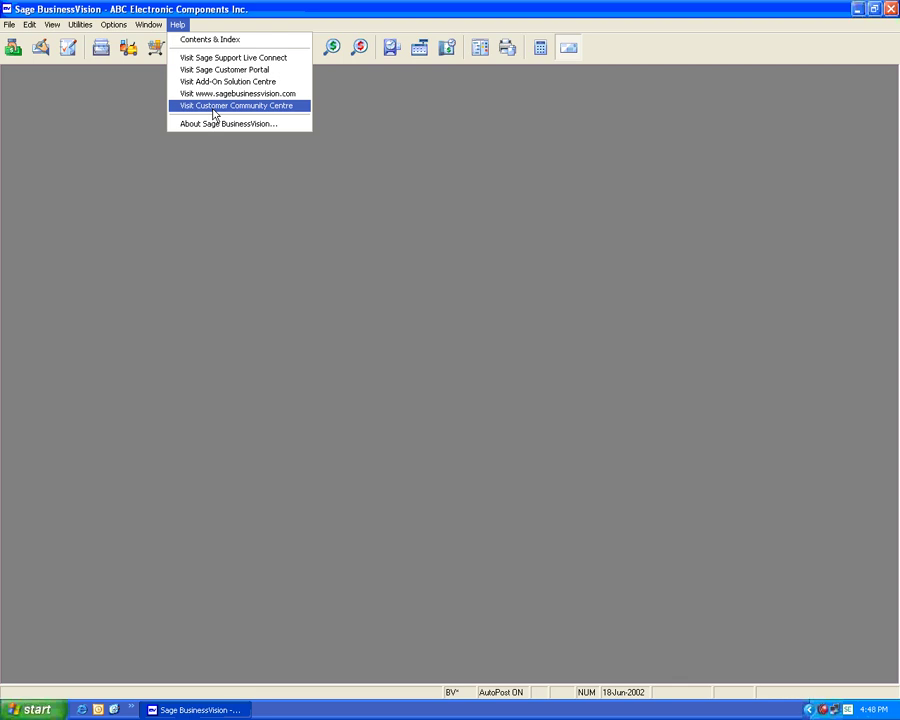
click(216, 123)
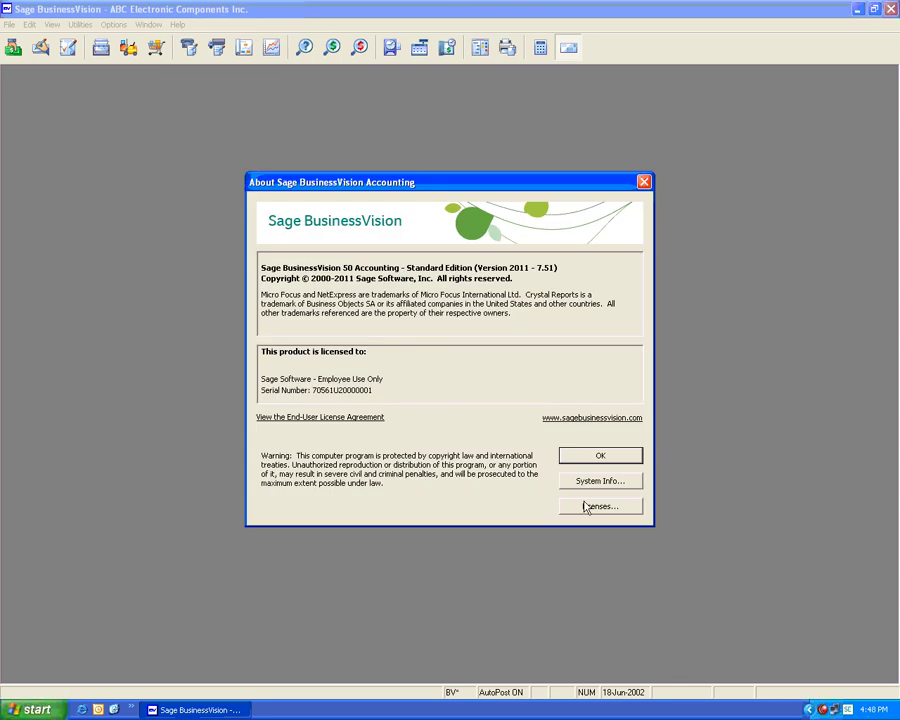
click(592, 506)
click(326, 271)
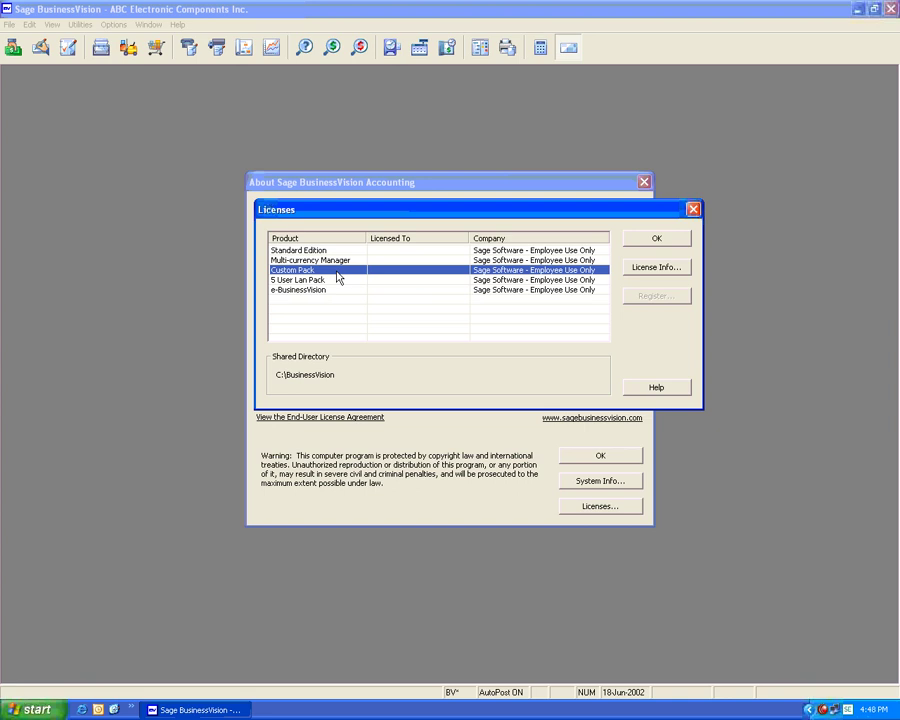
click(658, 240)
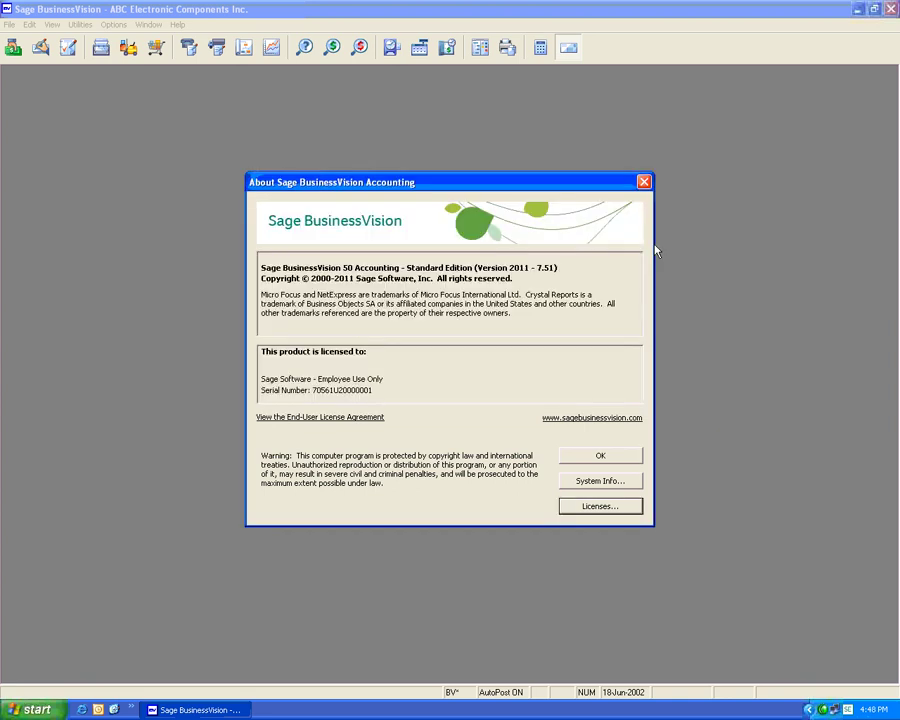
click(601, 456)
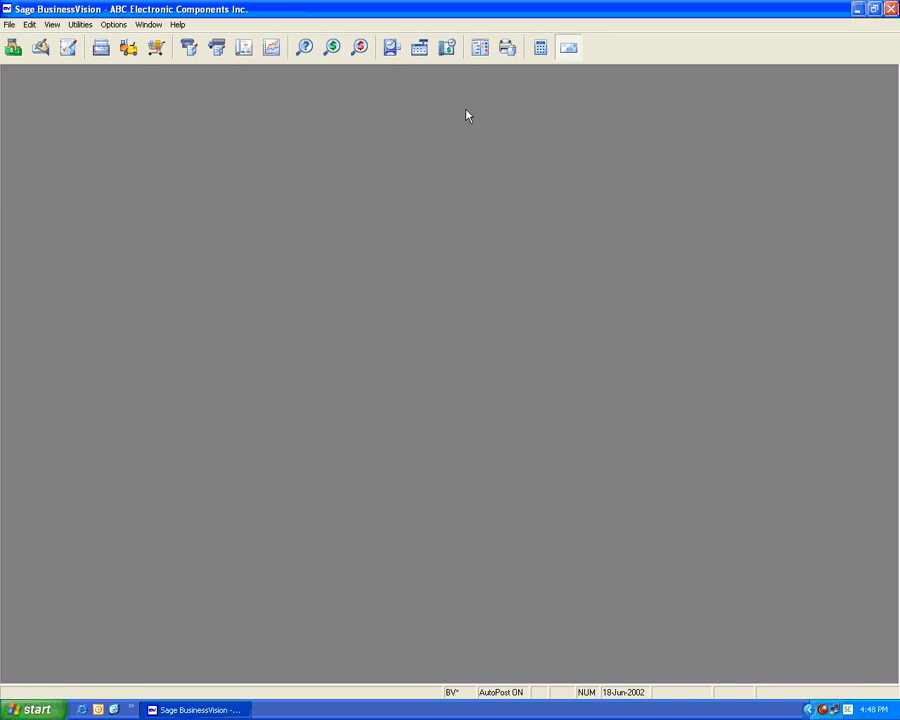
Activate the CustomPack in the company's System Setup, confirming that all users are signed off, and save the setup
click(479, 50)
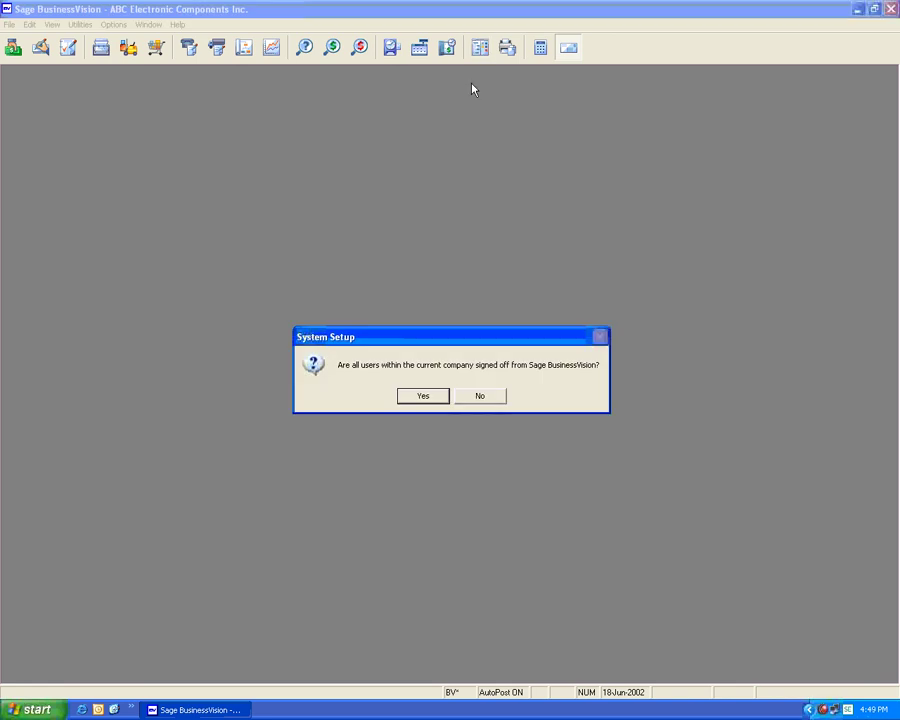
click(443, 396)
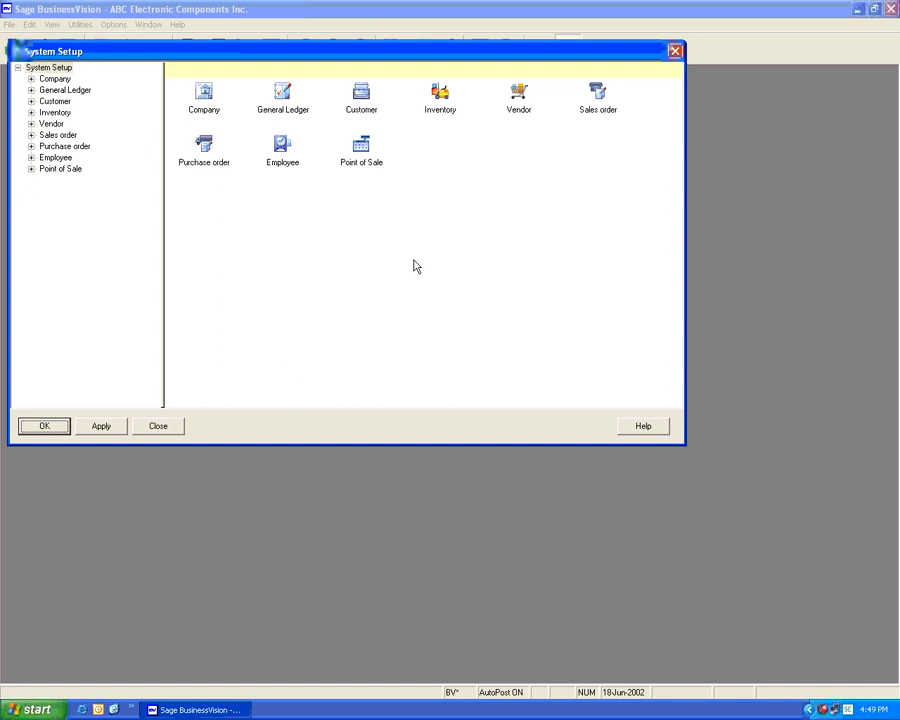
click(205, 112)
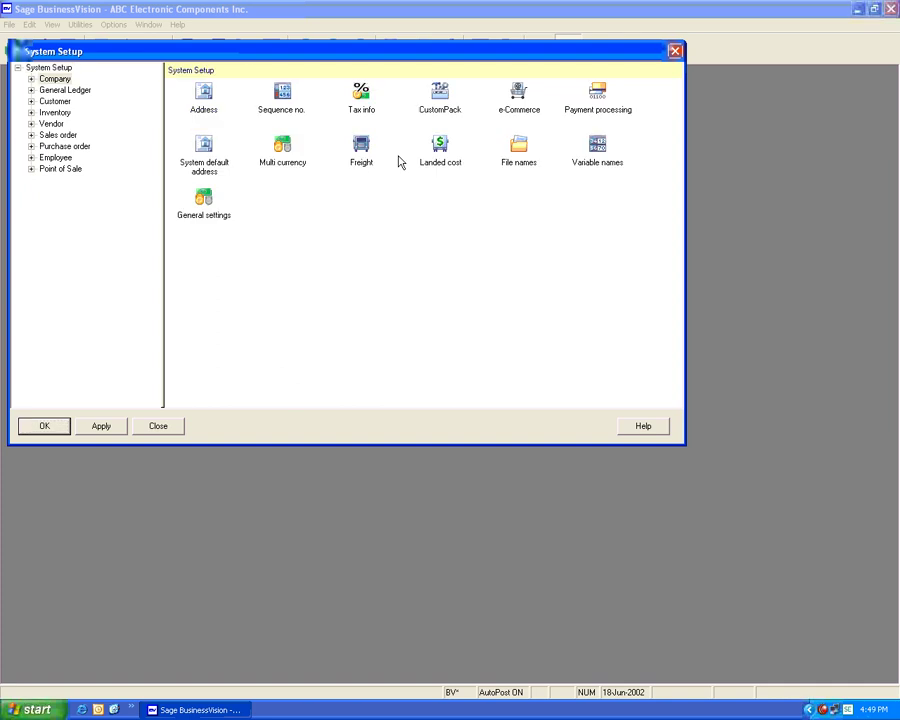
click(443, 111)
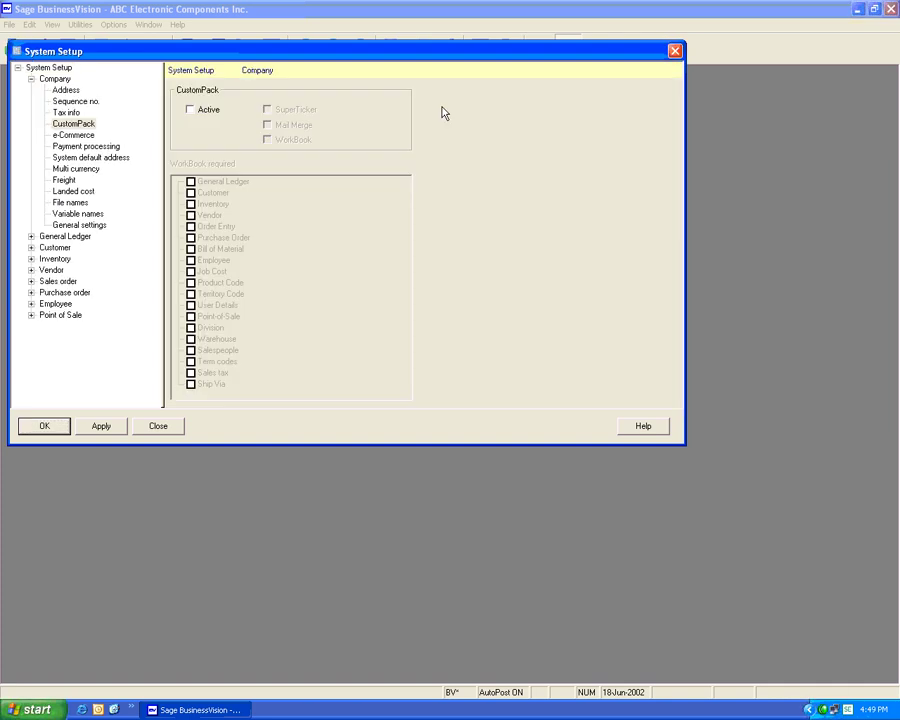
click(199, 112)
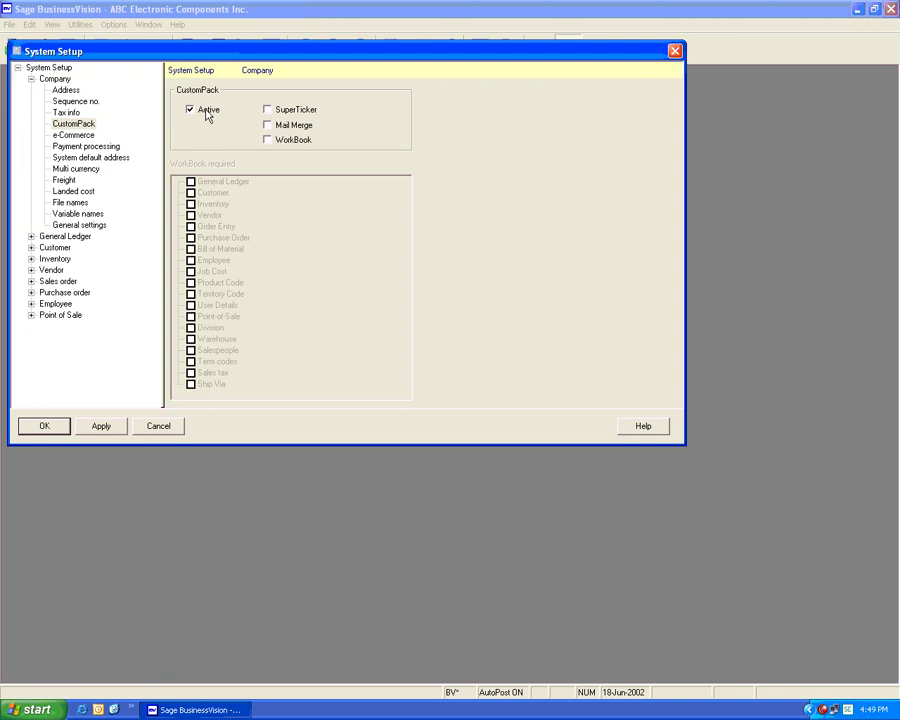
click(60, 431)
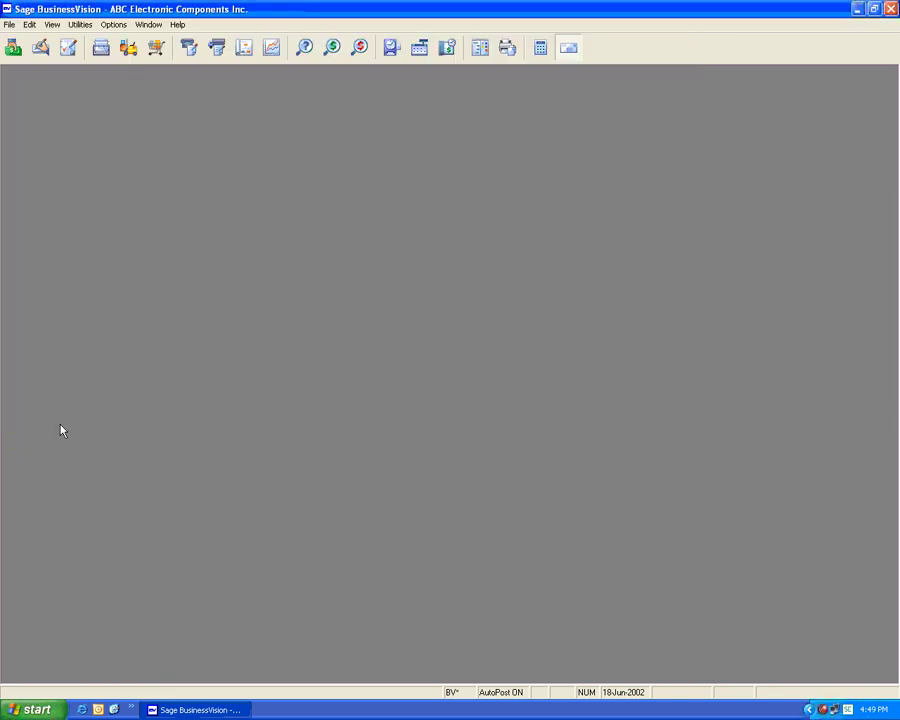
In the BUSINESS user's customer access options, set the Maintain customer specific pricing permission to Yes
click(80, 24)
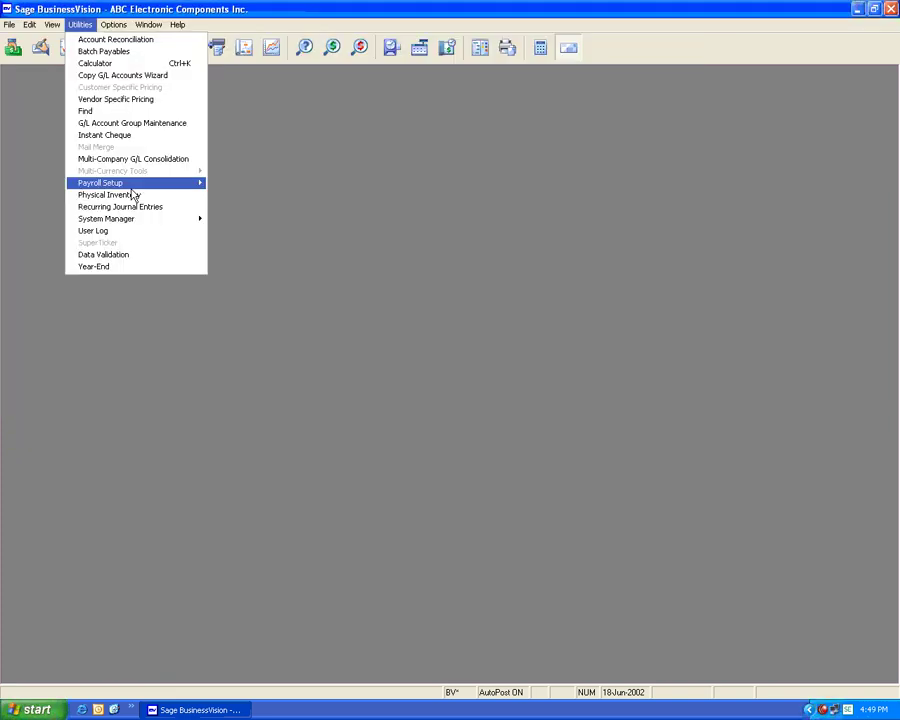
mouse_move(195, 218)
click(230, 218)
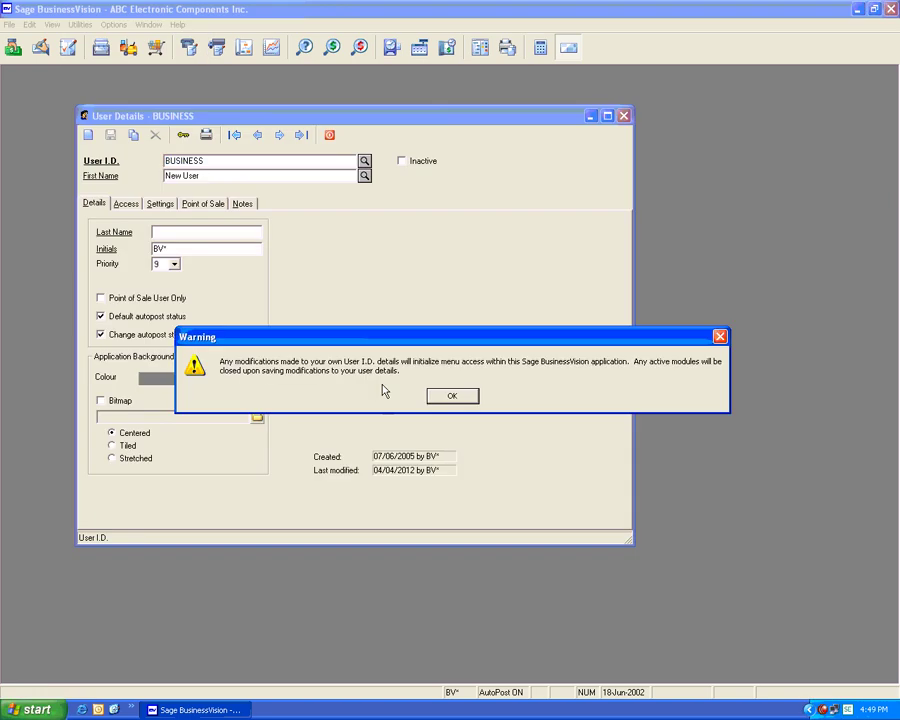
key(Return)
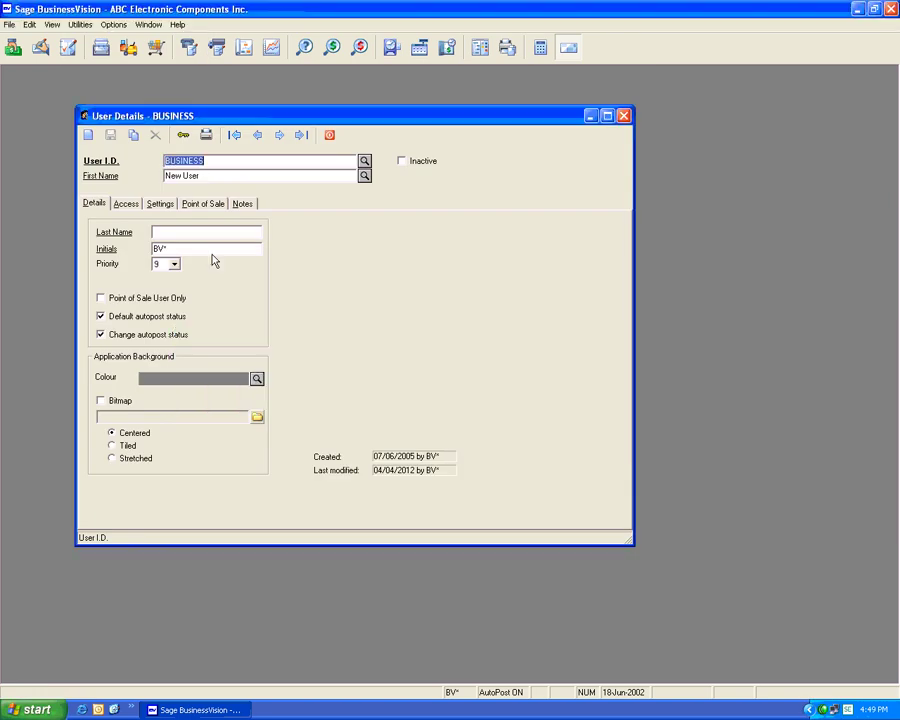
click(127, 204)
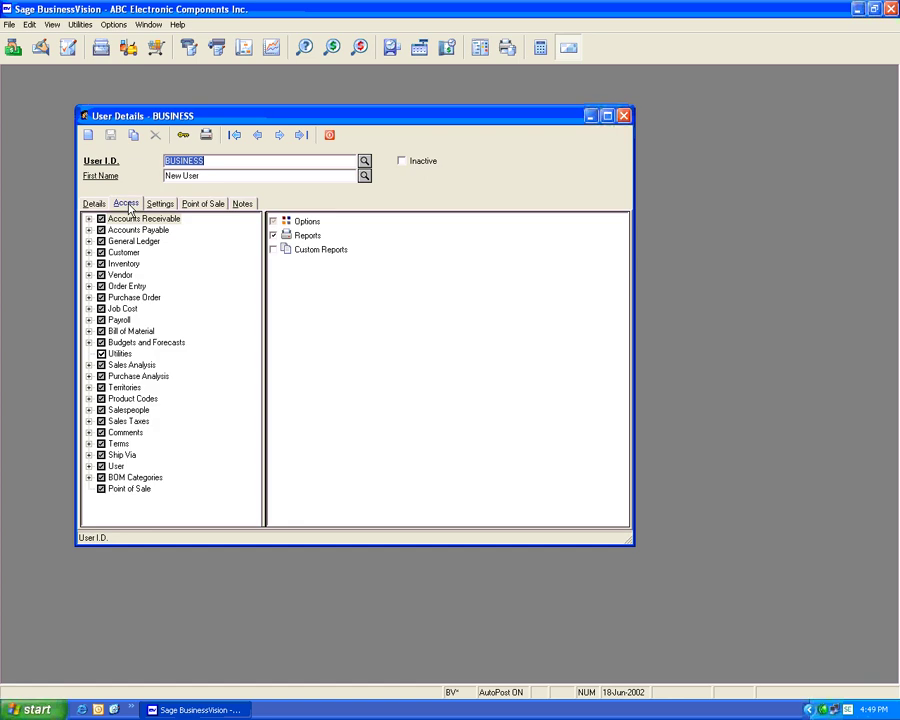
click(88, 252)
click(133, 264)
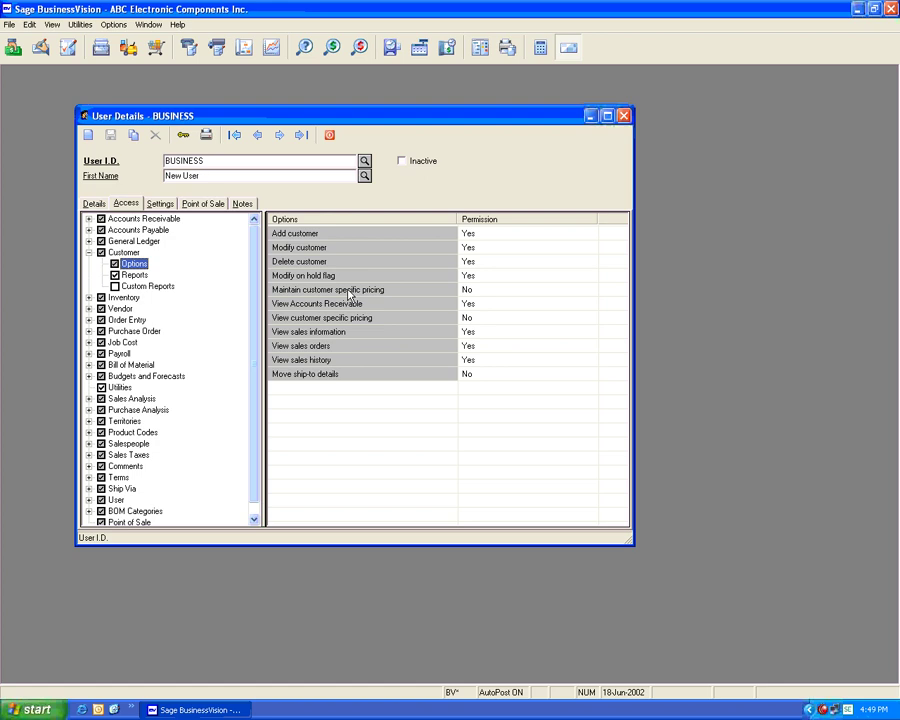
click(473, 292)
click(479, 292)
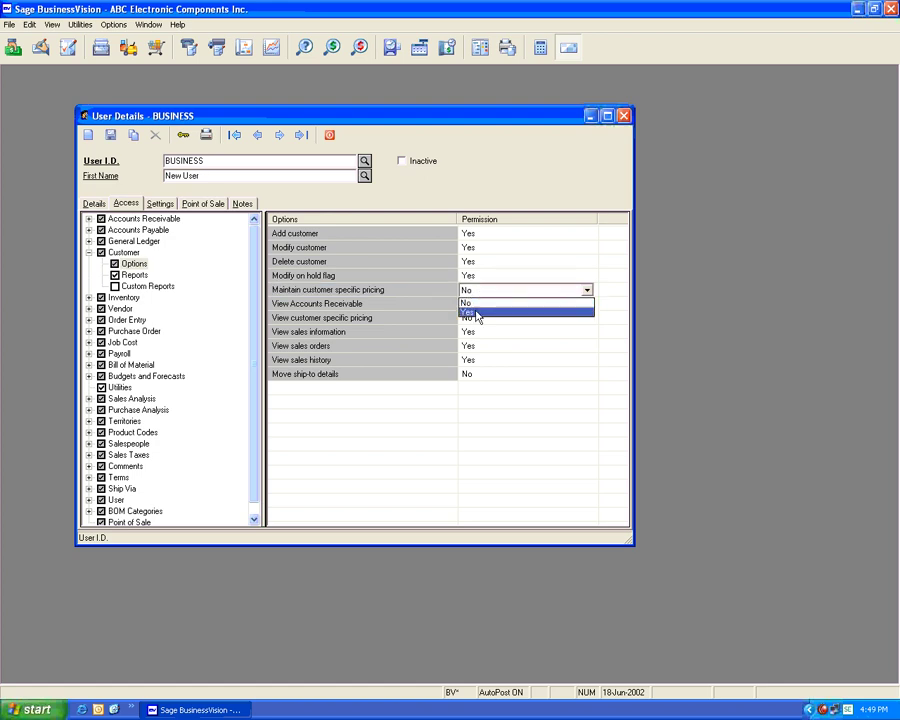
click(477, 313)
Set the View customer specific pricing permission to Yes, then save and close the user details
click(490, 320)
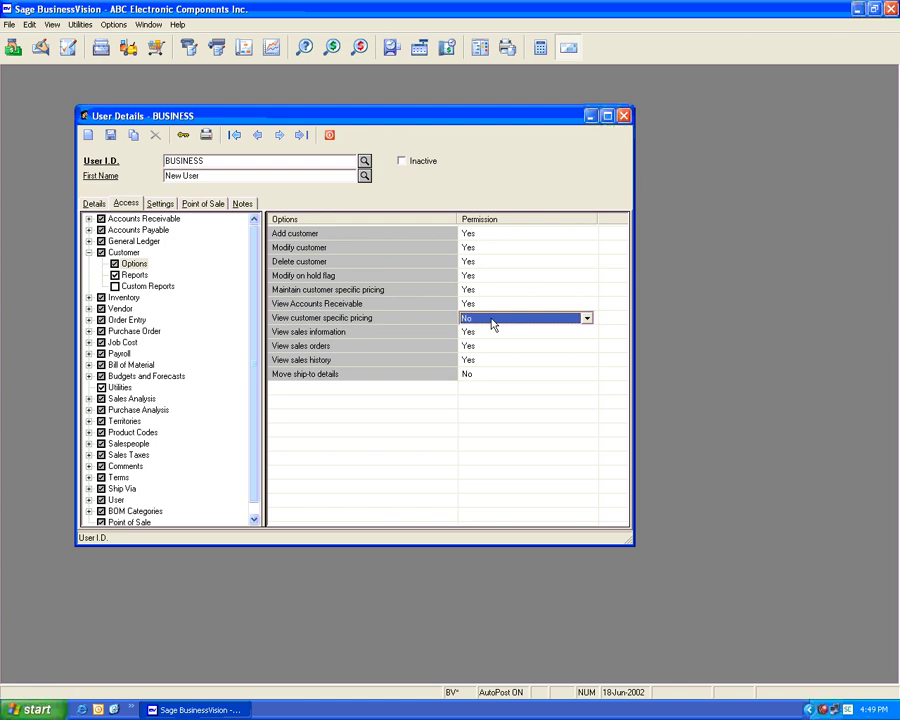
click(491, 320)
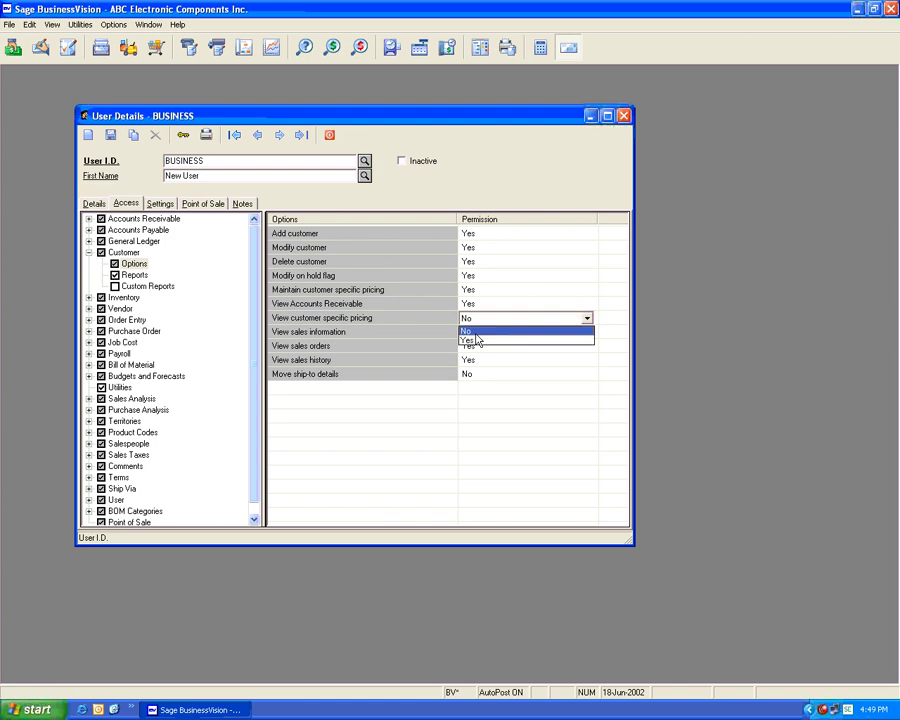
click(477, 340)
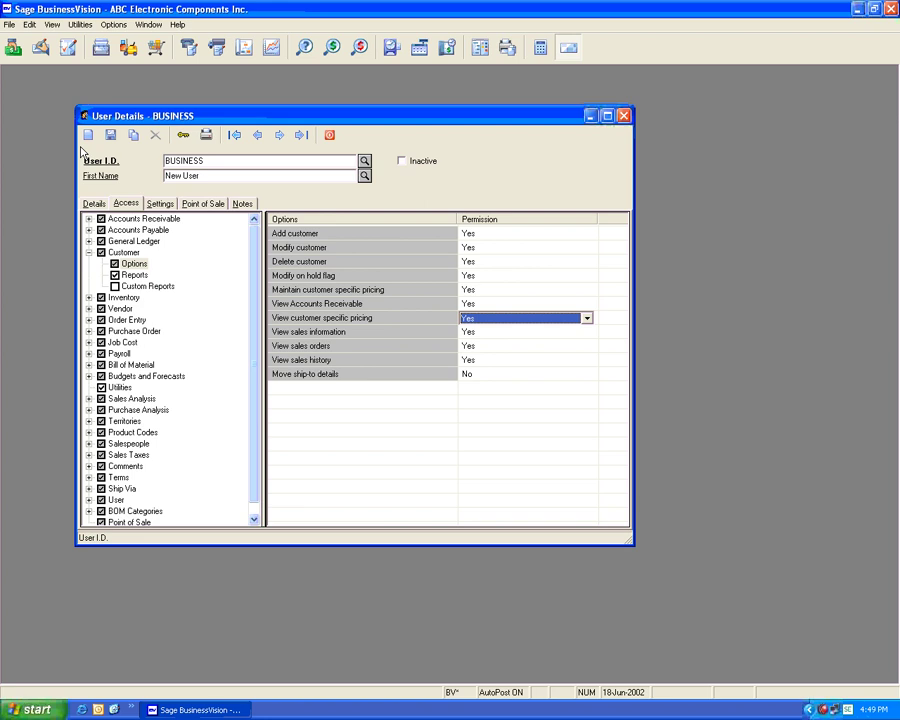
click(113, 137)
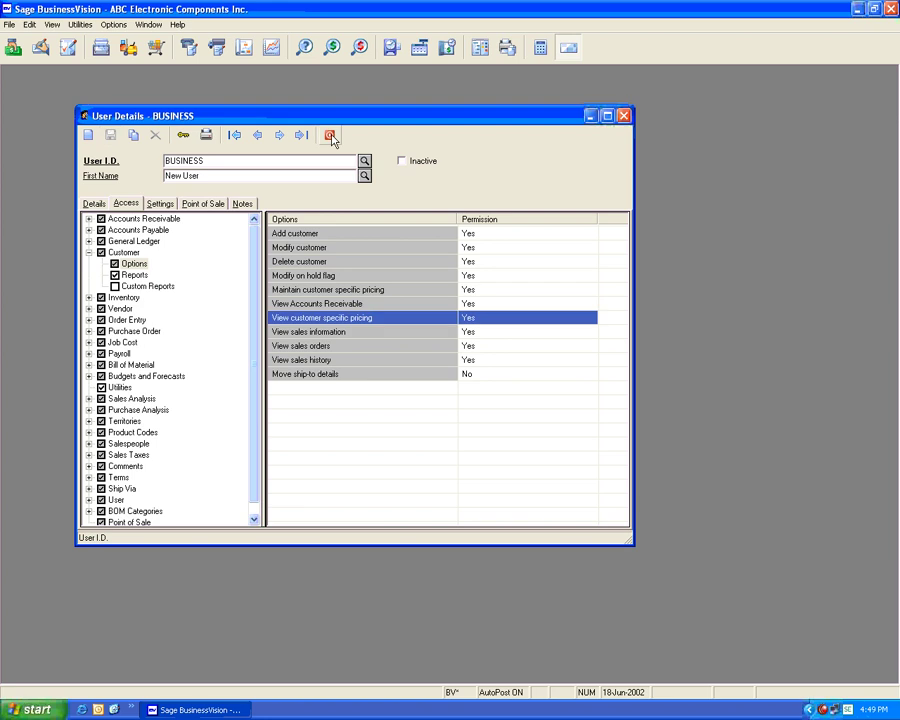
click(331, 136)
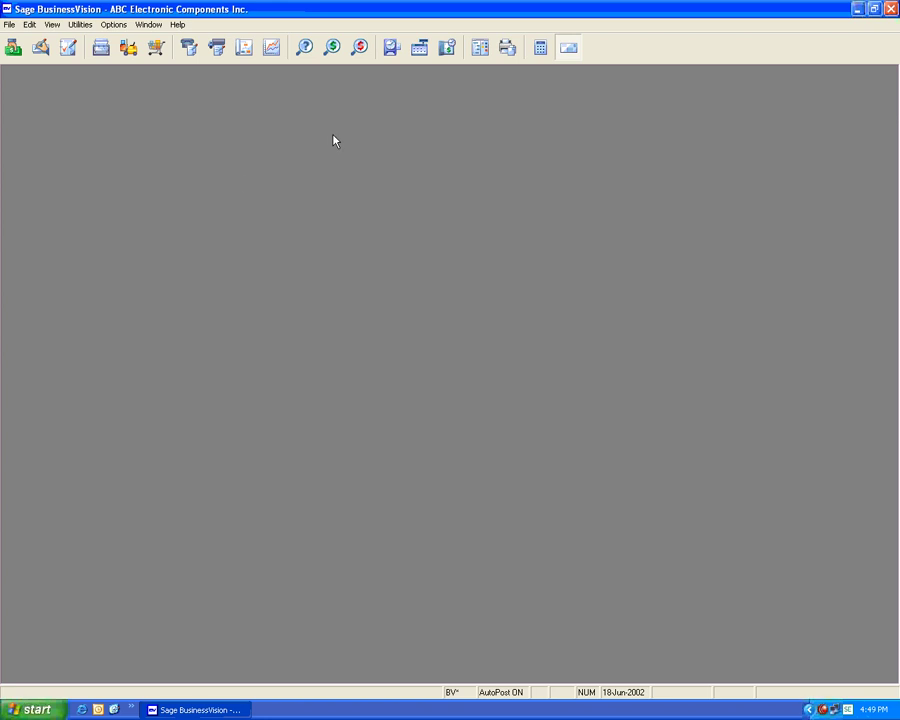
Open the Ace Electronics customer record and check its selling price level in the taxes and shipping details
click(102, 49)
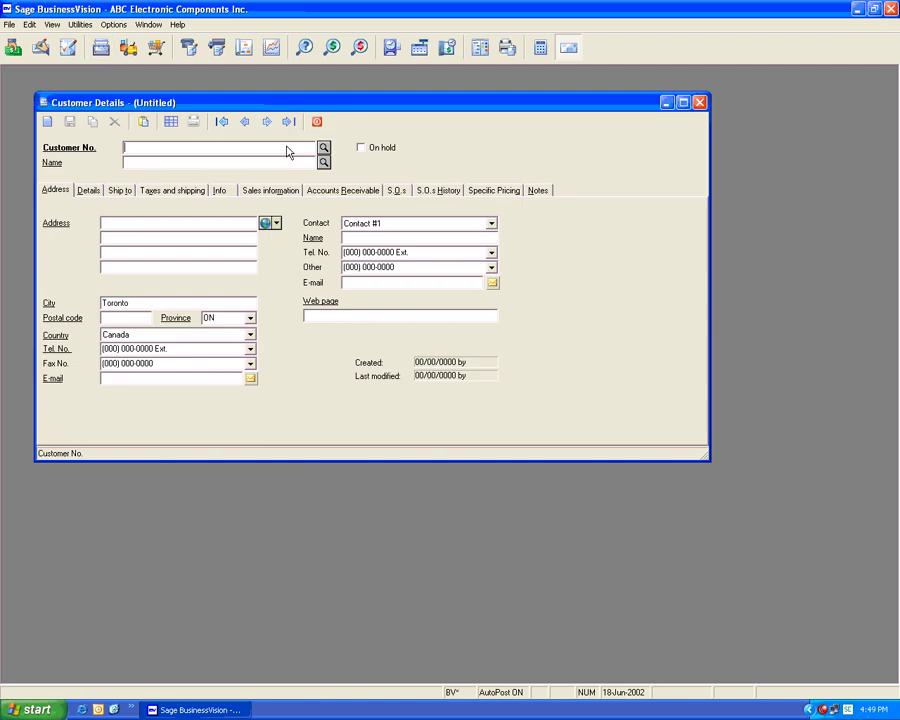
text(ACE)
key(Return)
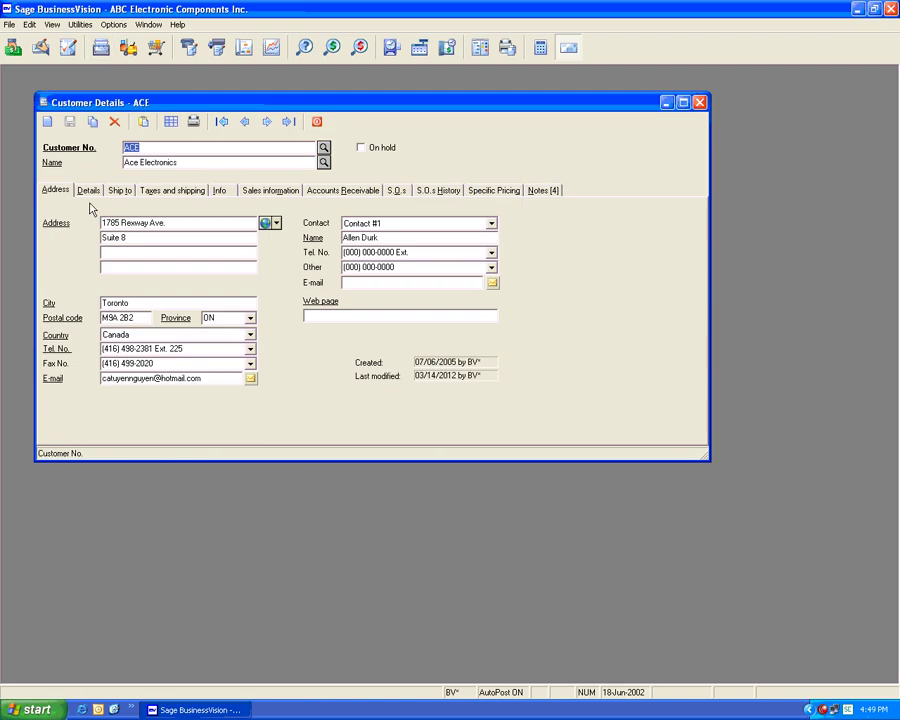
click(180, 191)
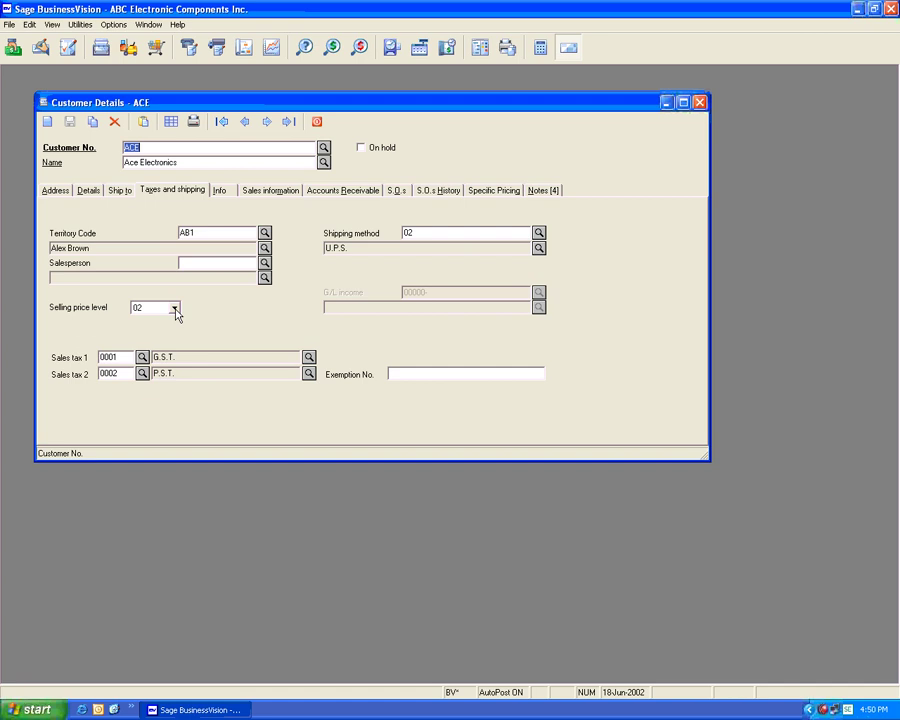
click(82, 191)
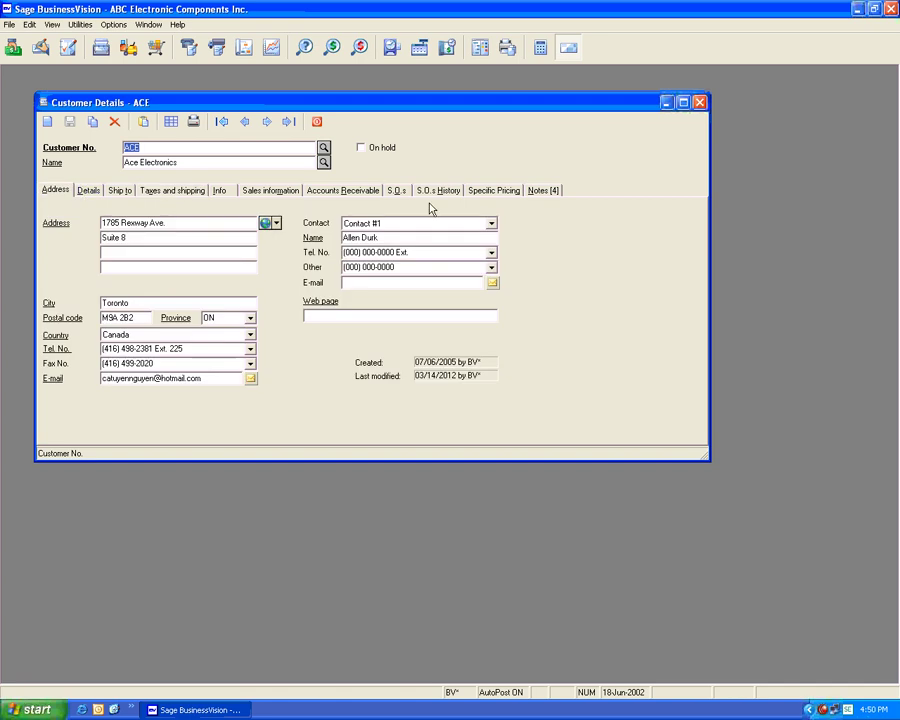
Delete the existing specific price for part CD-204 from the Ace Electronics customer record
click(464, 192)
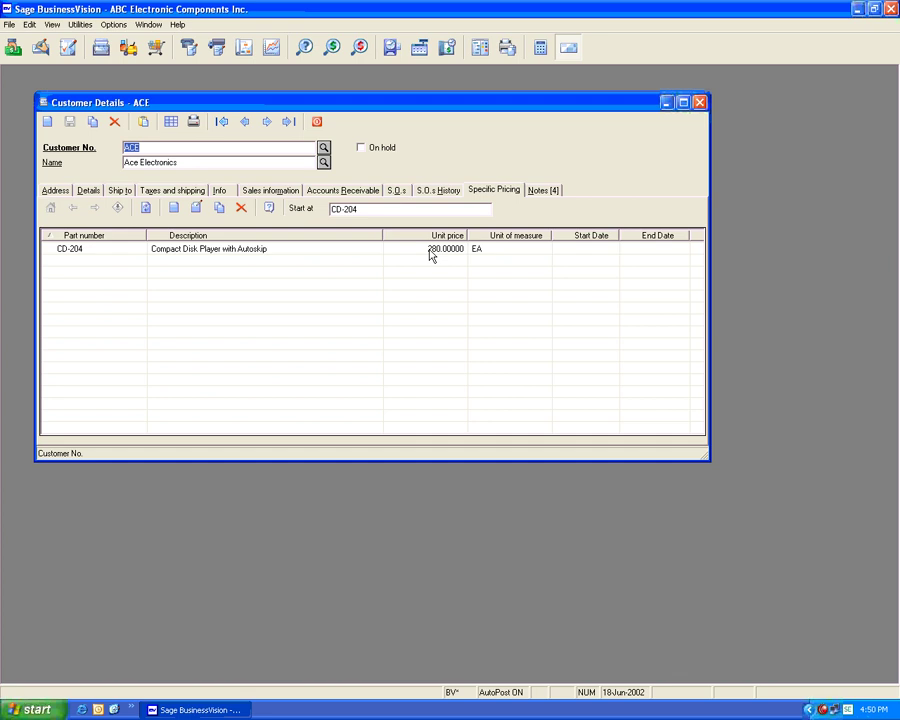
click(374, 251)
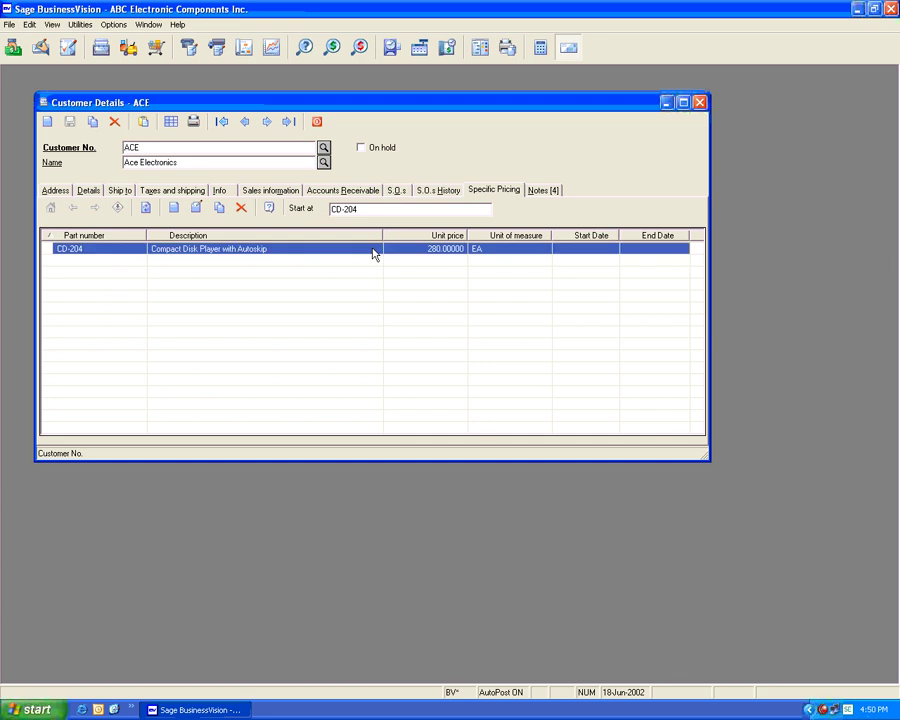
click(242, 209)
click(422, 395)
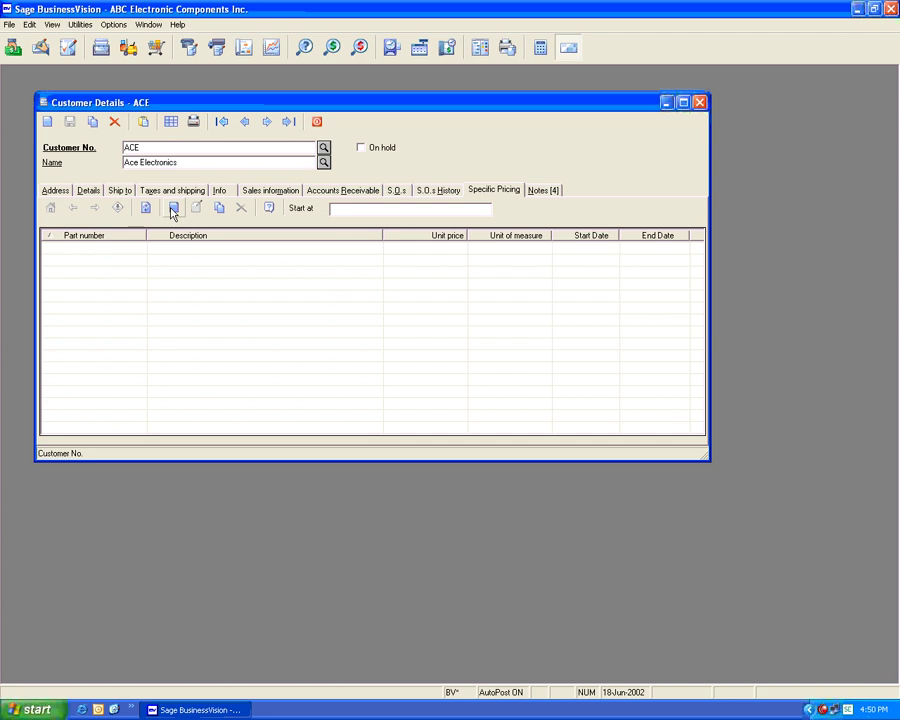
Start a new customer specific price for Ace Electronics with part number CD-204 picked from the inventory
click(173, 209)
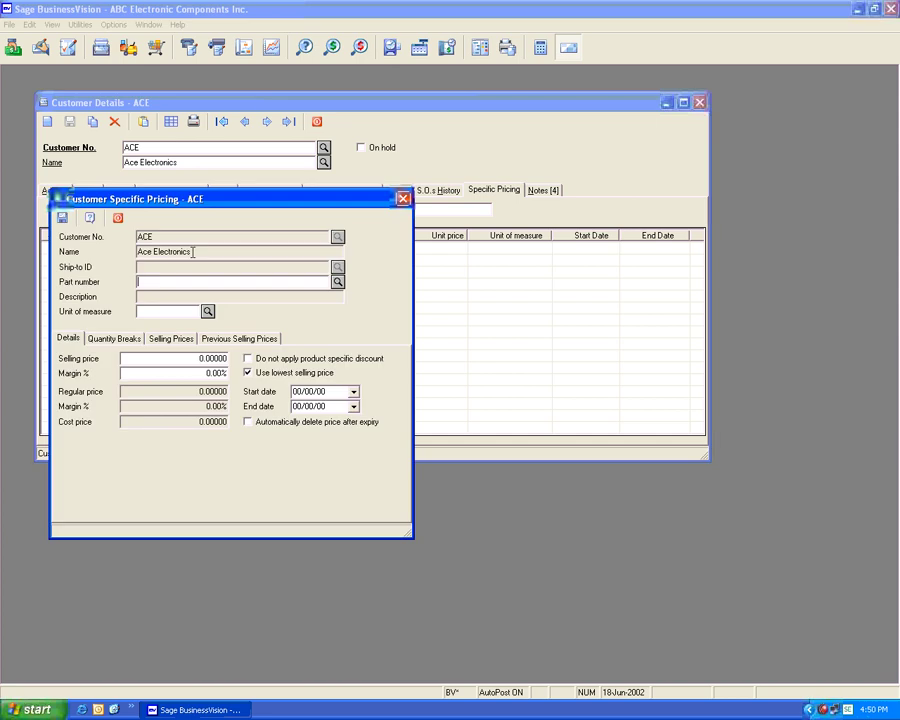
click(338, 282)
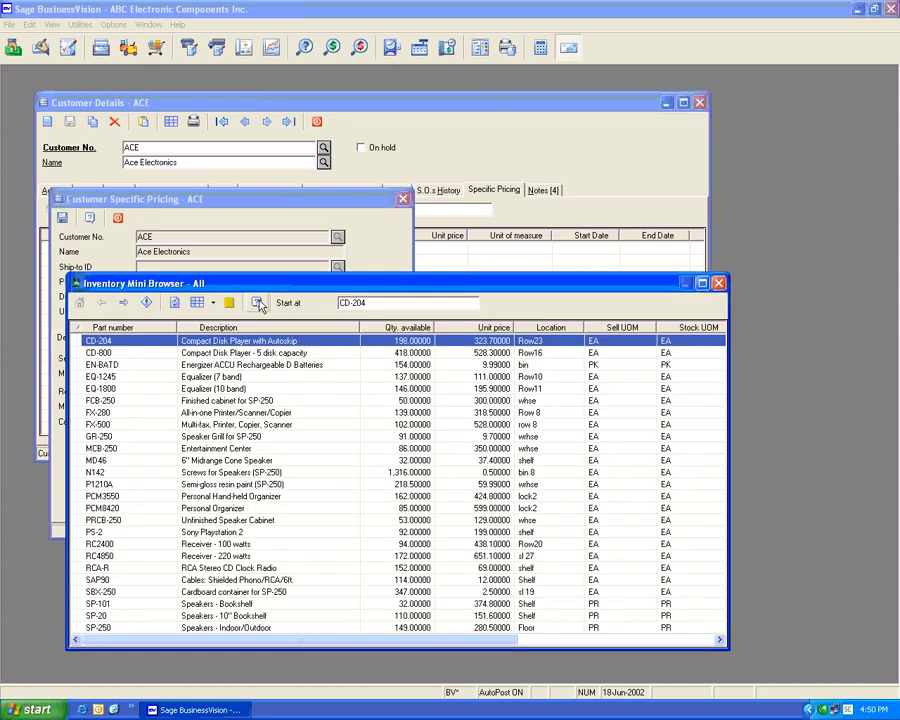
double_click(168, 343)
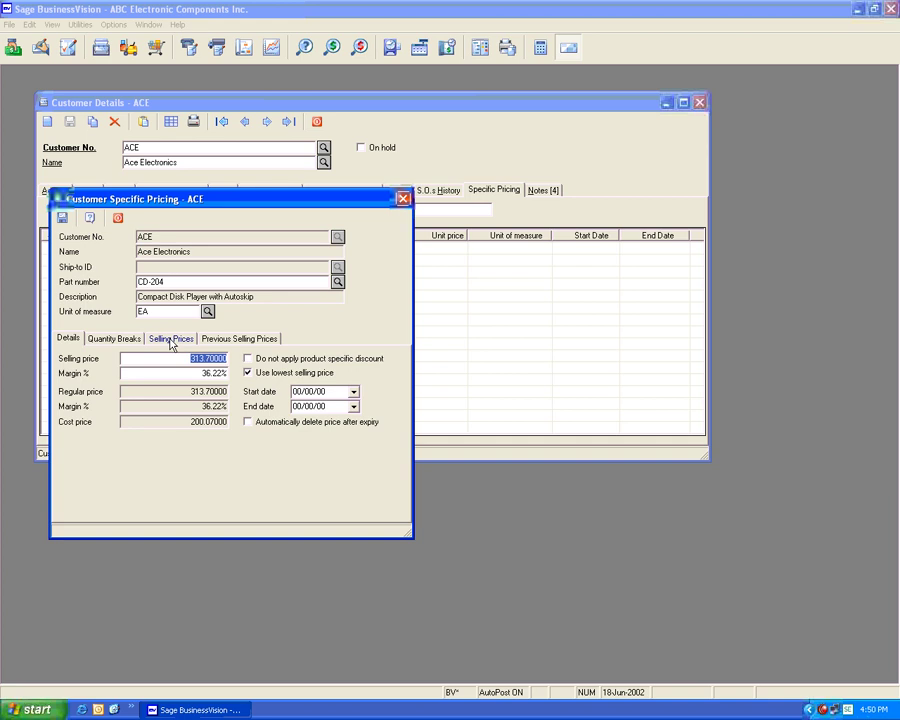
Review the selling price levels and previous selling prices of CD-204, enlarging the pricing window to show the full history
click(171, 339)
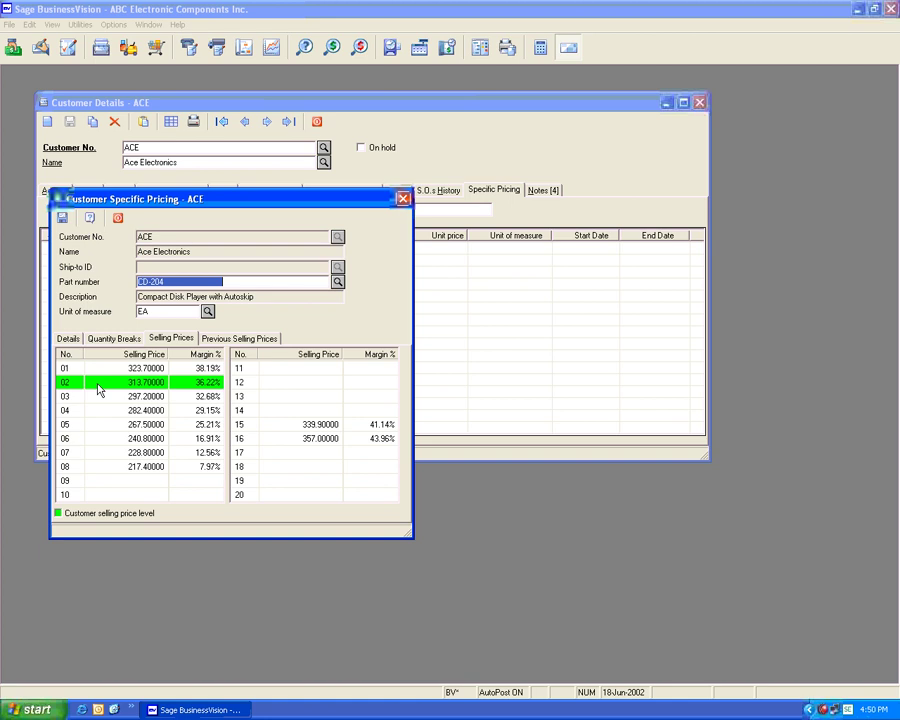
click(250, 342)
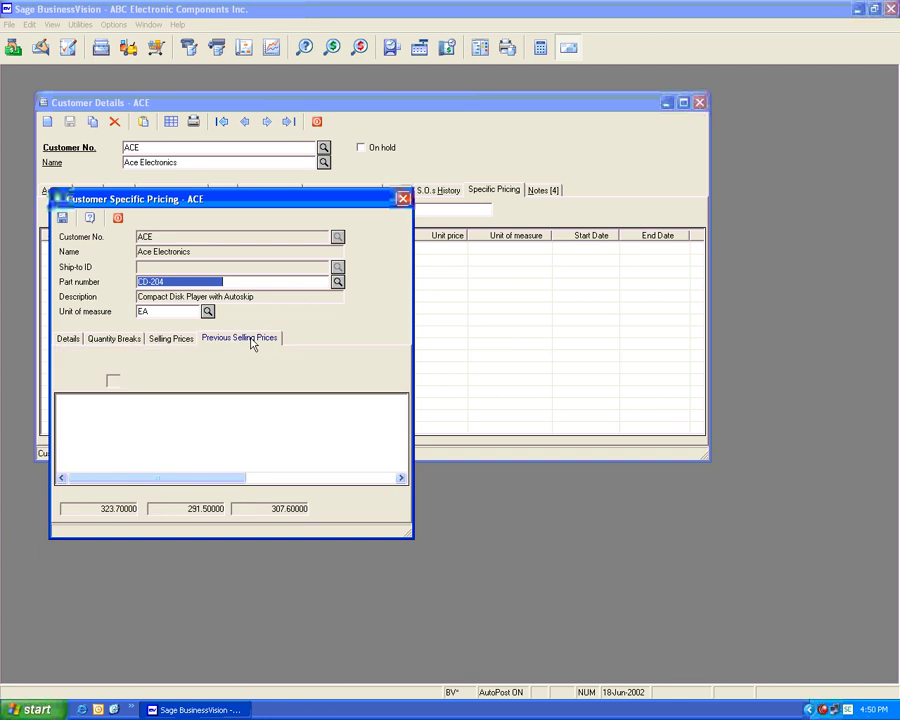
drag(465, 550, 636, 582)
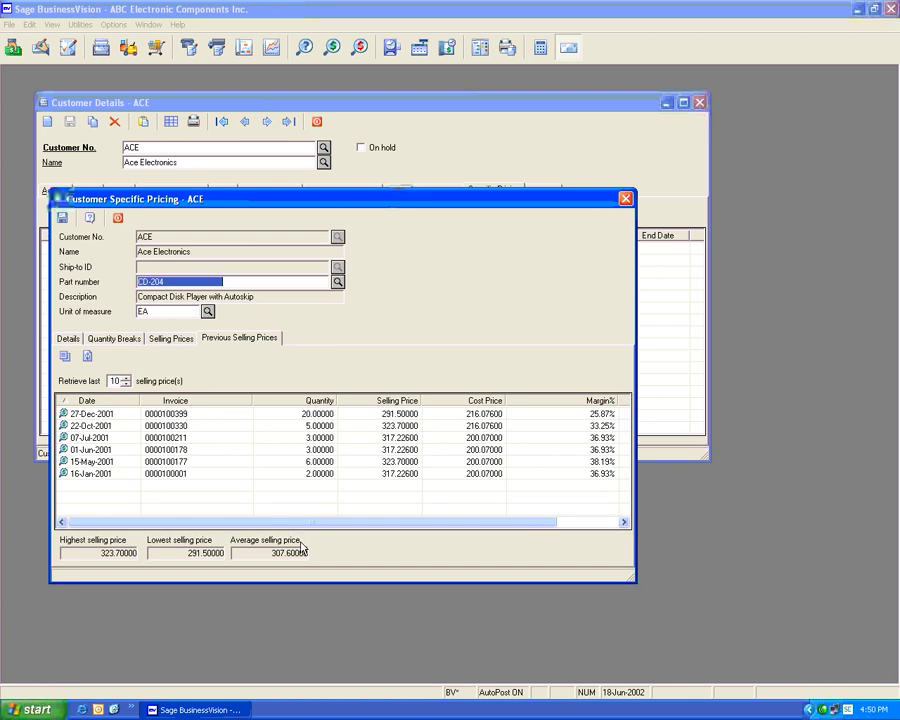
Examine the previous selling prices of CD-204, comparing the July 2001, earliest and latest invoice entries
click(120, 439)
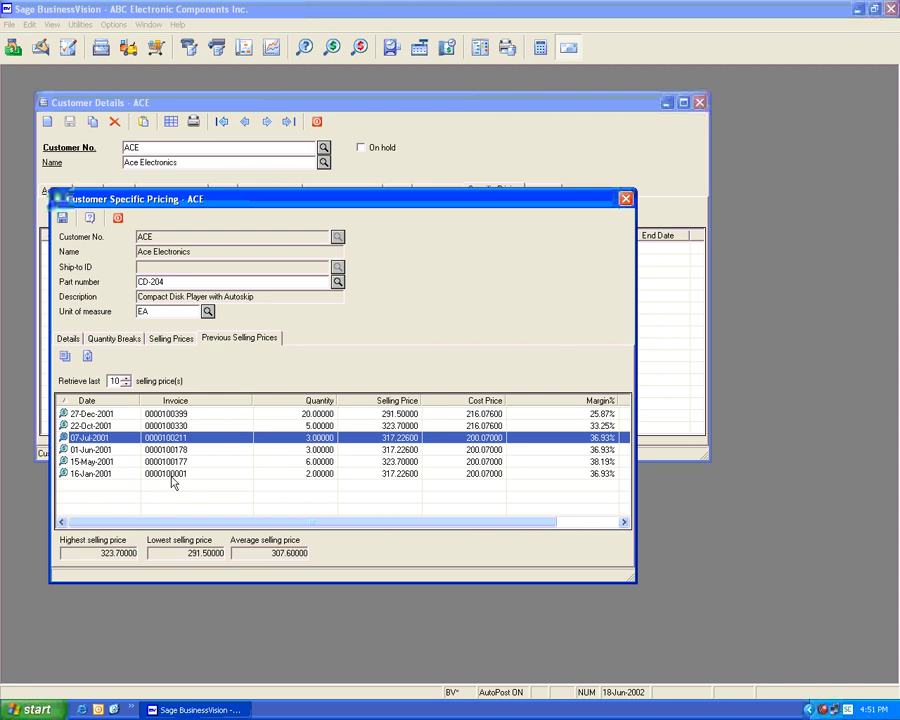
click(402, 474)
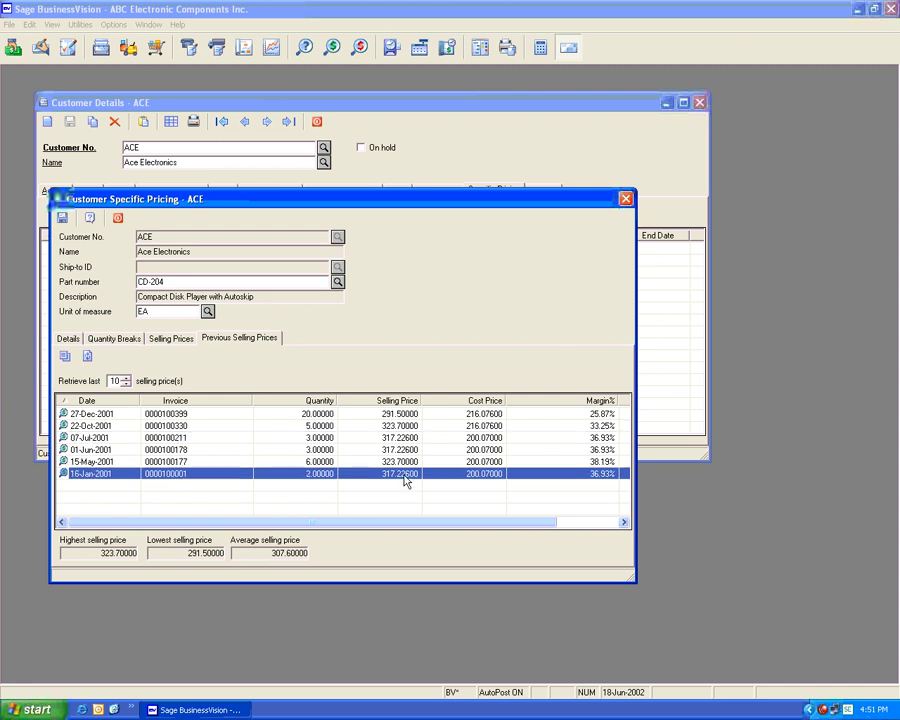
click(401, 415)
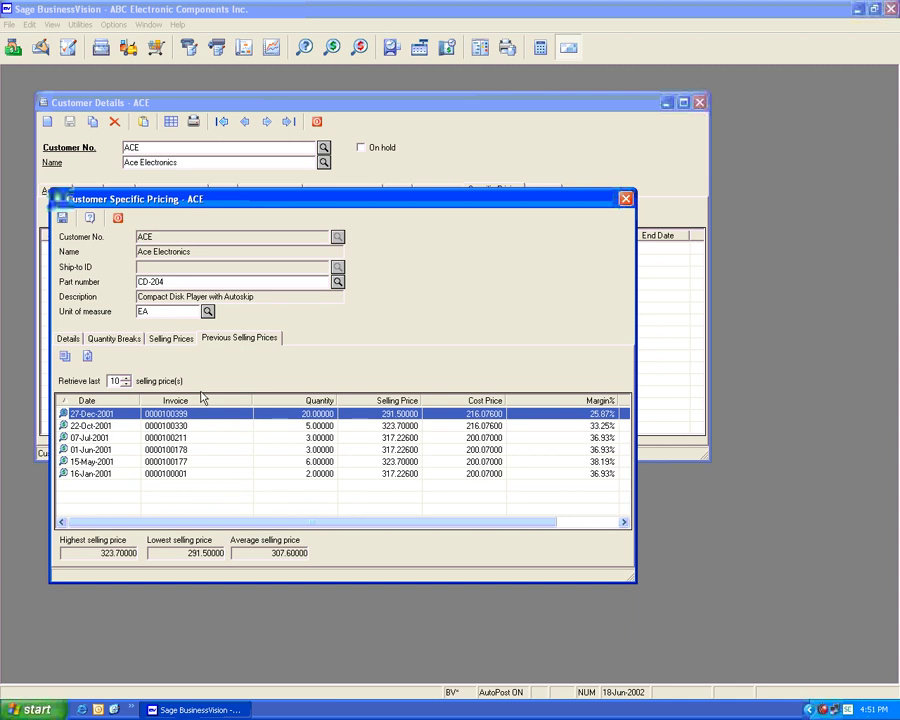
Set the customer specific selling price of CD-204 to 275 in the price details and check the margin
click(69, 339)
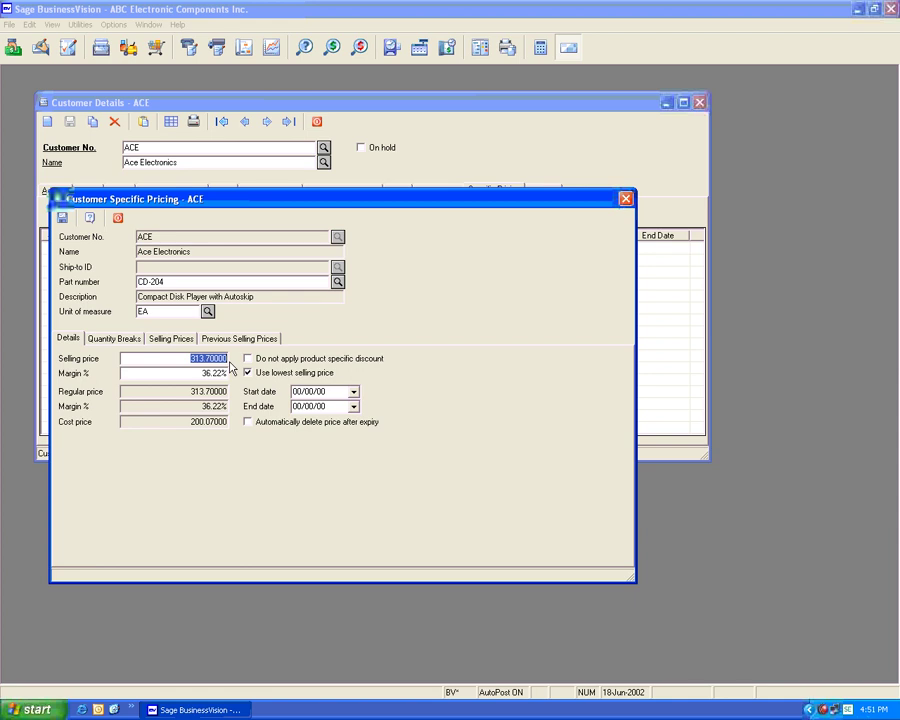
text(275)
key(Tab)
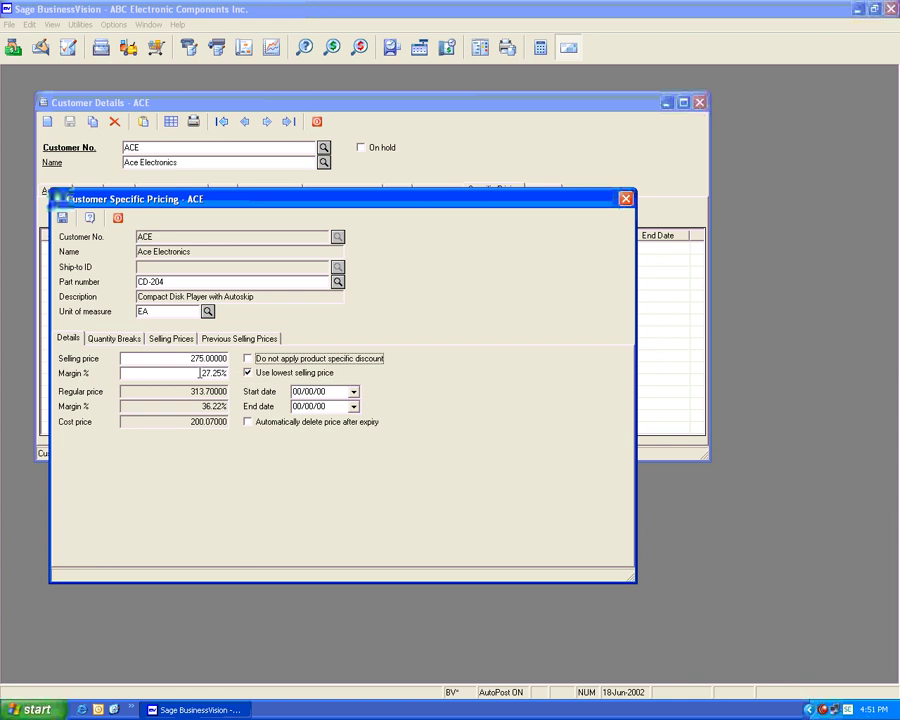
drag(195, 372, 233, 376)
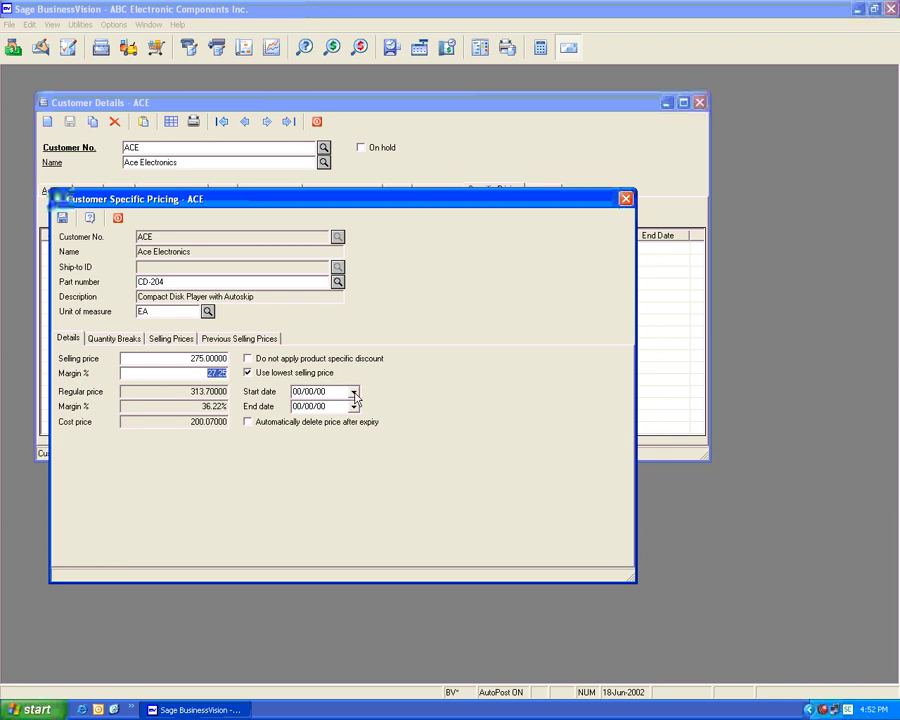
Set the specific price's start date to 06/12/02 and its end date to 06/18/02
click(354, 393)
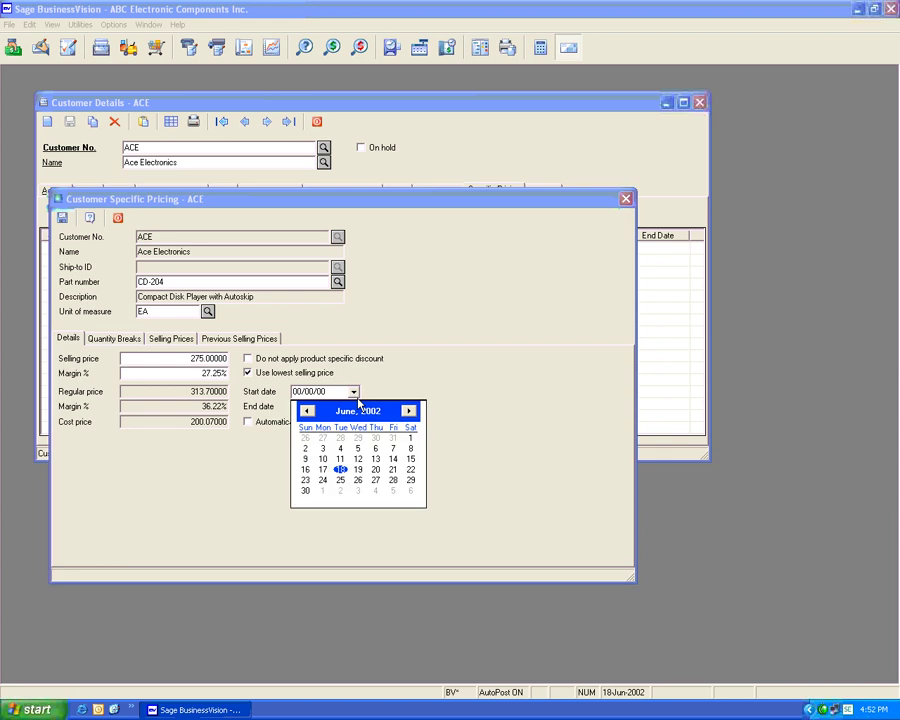
click(358, 460)
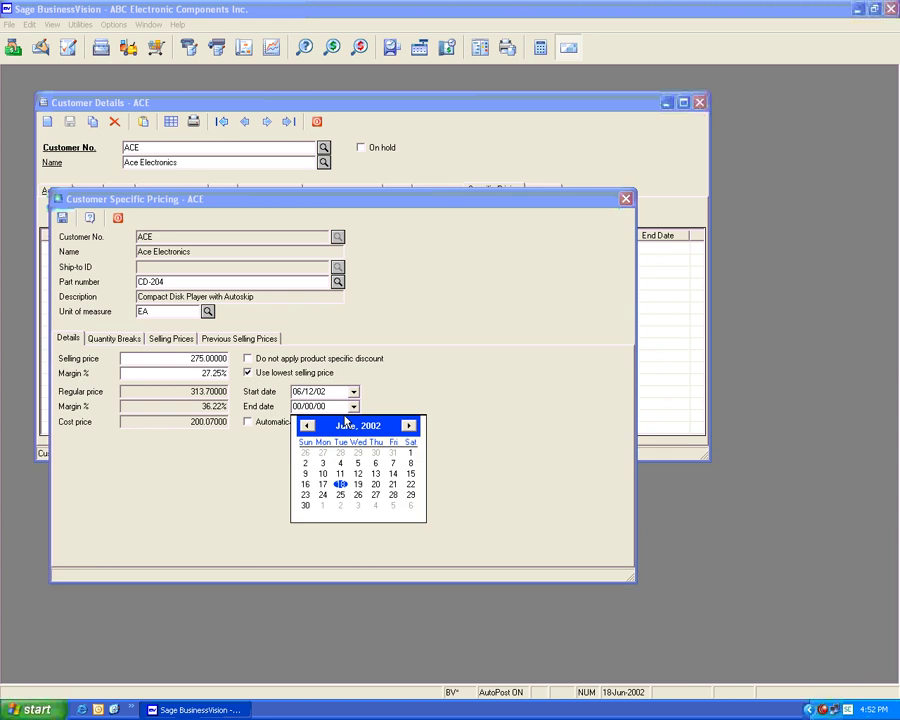
click(340, 484)
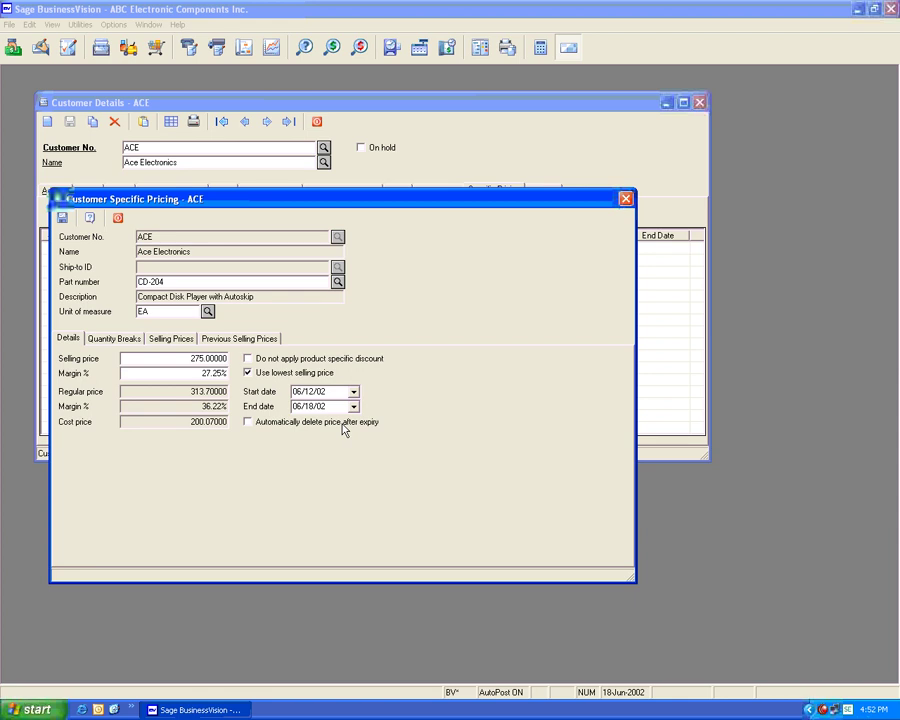
Enable automatic deletion of the price after expiry, save it, and close the pricing entry and customer record
click(264, 423)
click(62, 218)
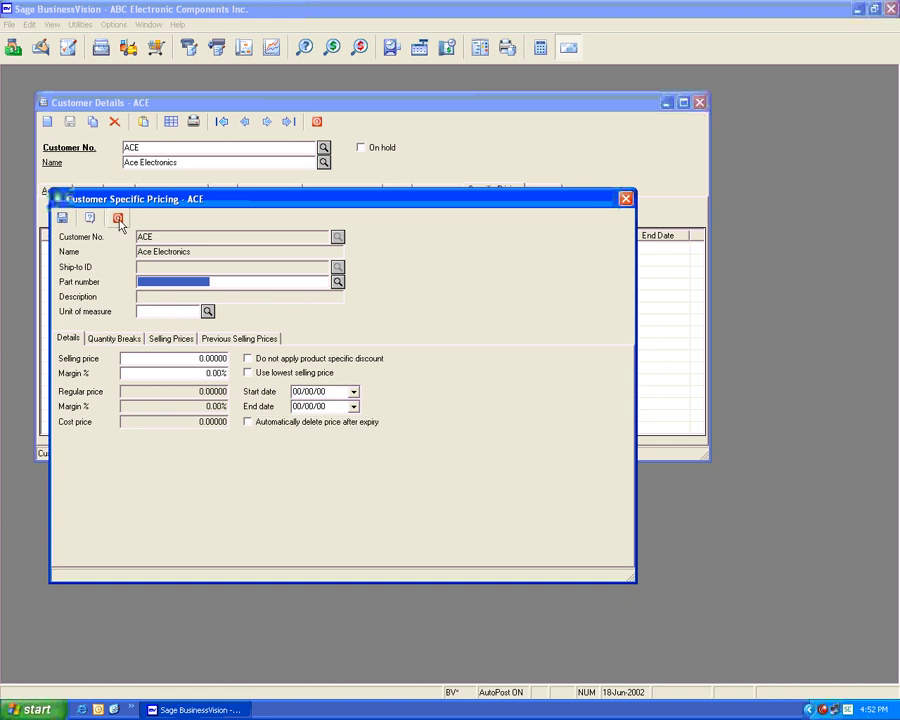
key(Escape)
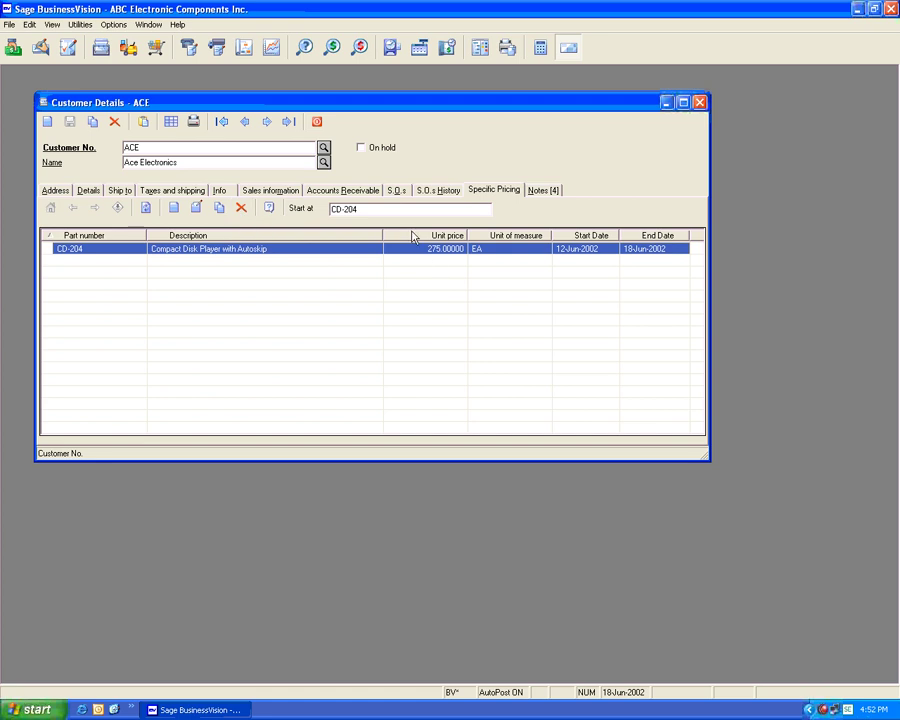
click(316, 122)
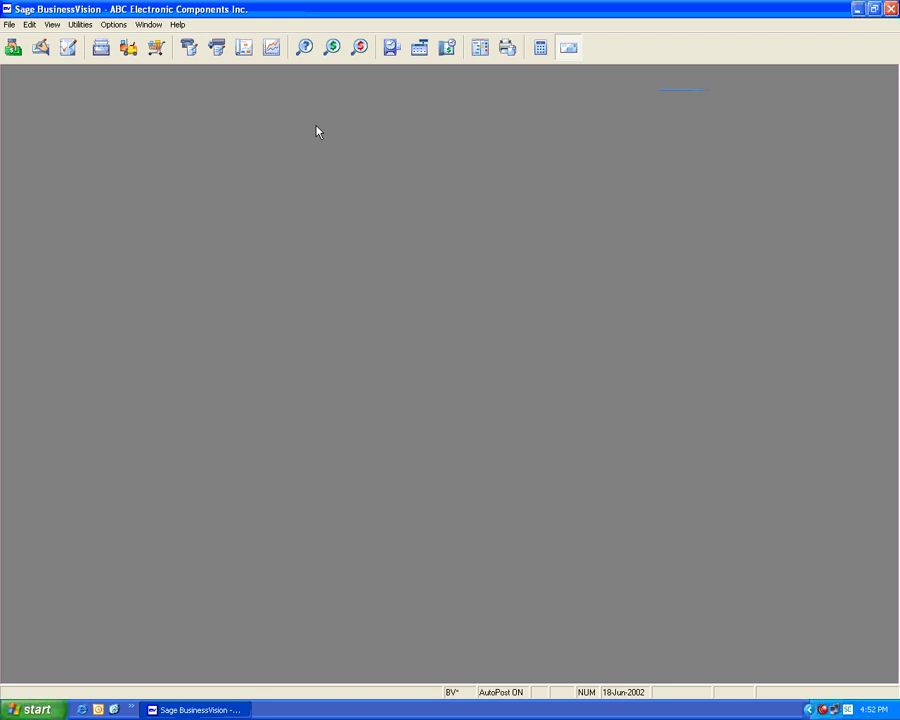
Start a new sales order for Ace Electronics and add part CD-204 as a line item in EA
click(189, 50)
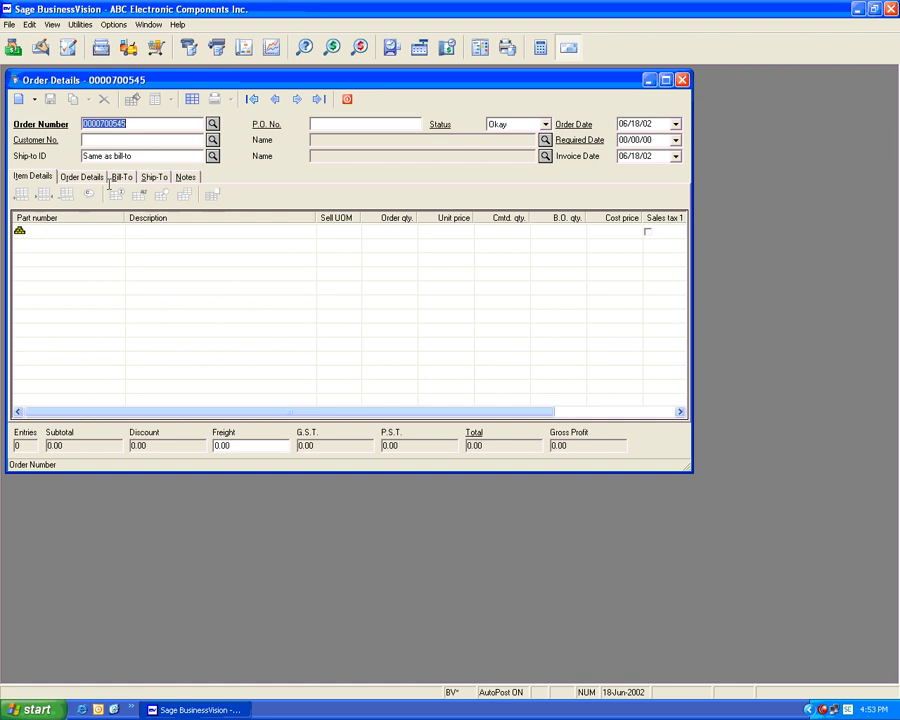
click(106, 140)
text(ABE)
text(CE)
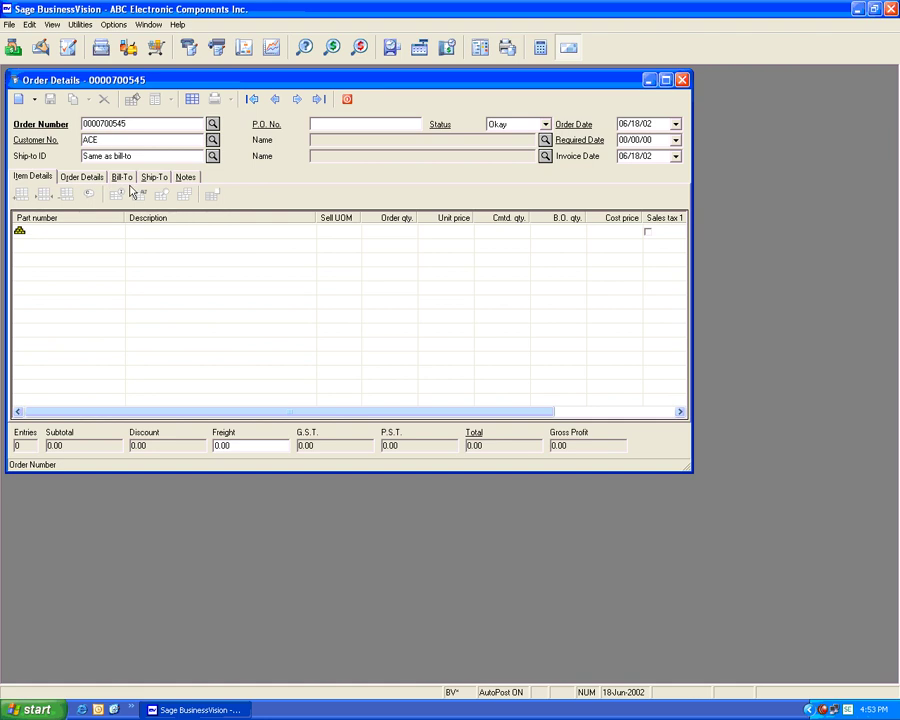
click(70, 232)
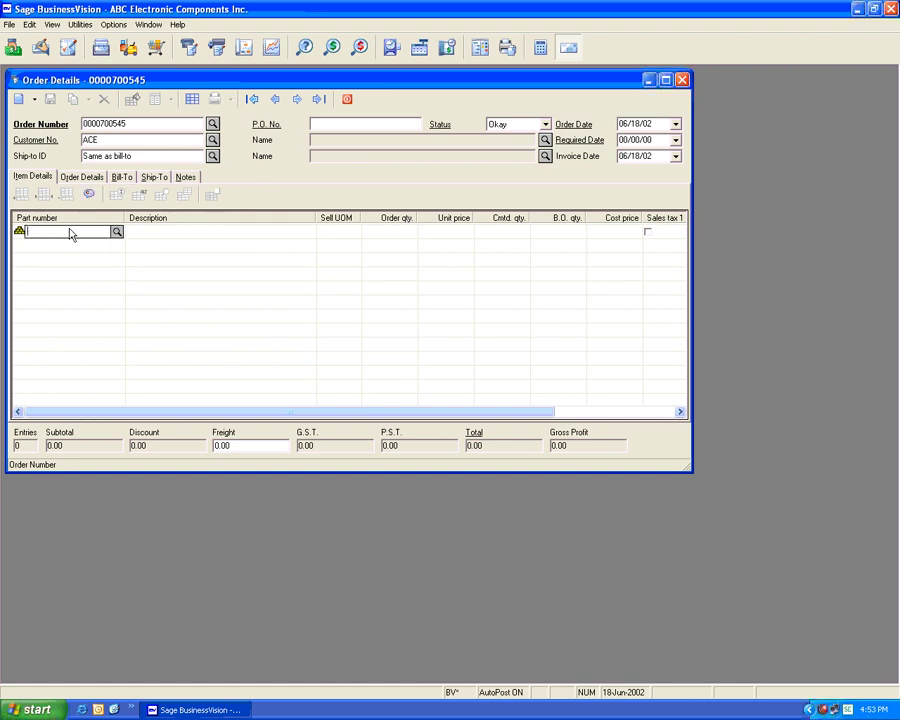
text(CD204)
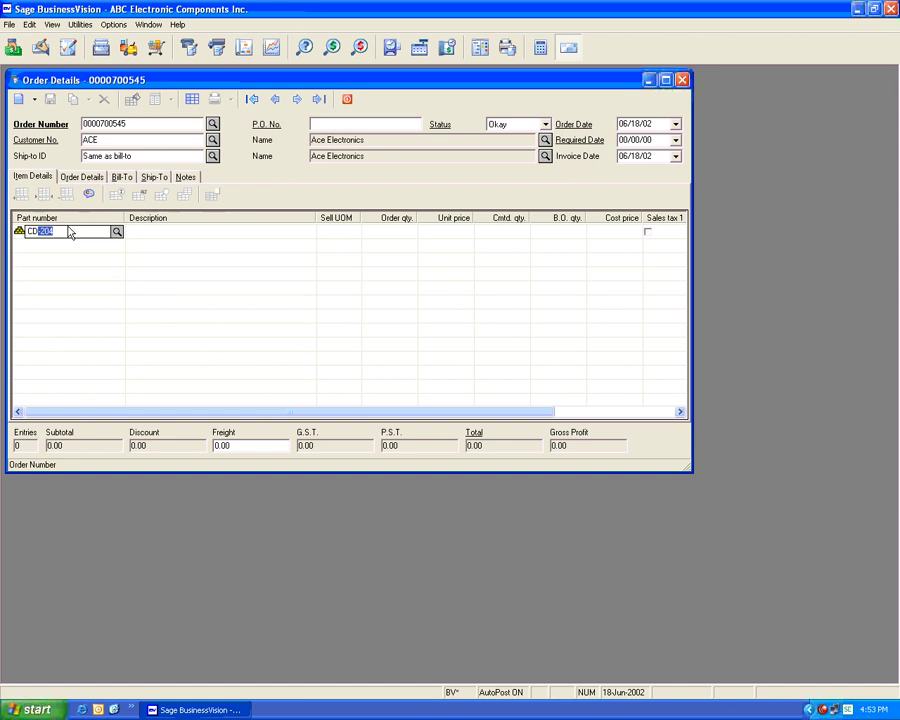
key(Tab)
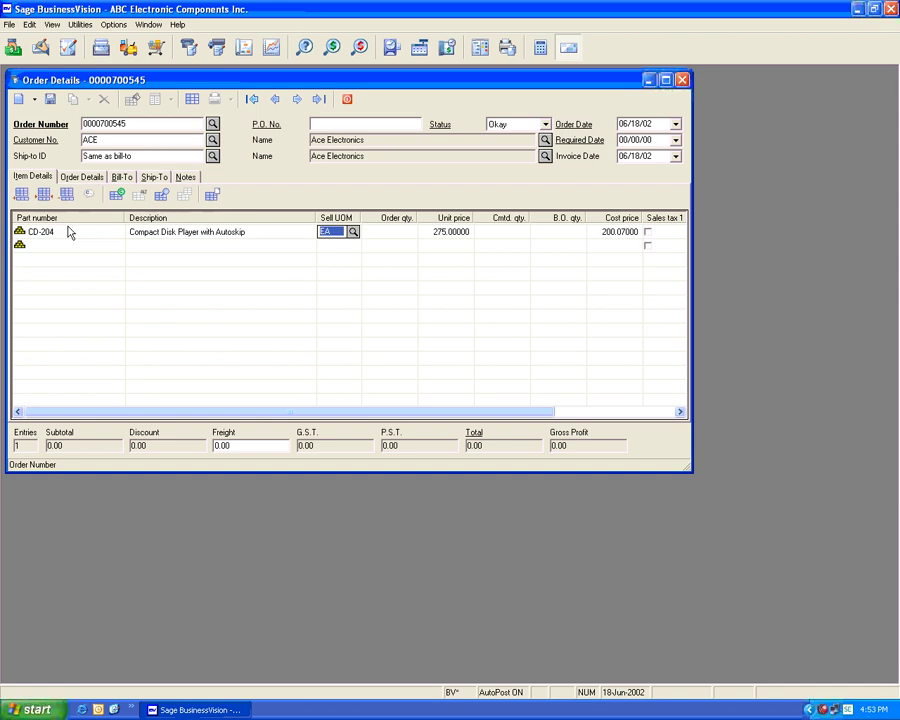
key(Tab)
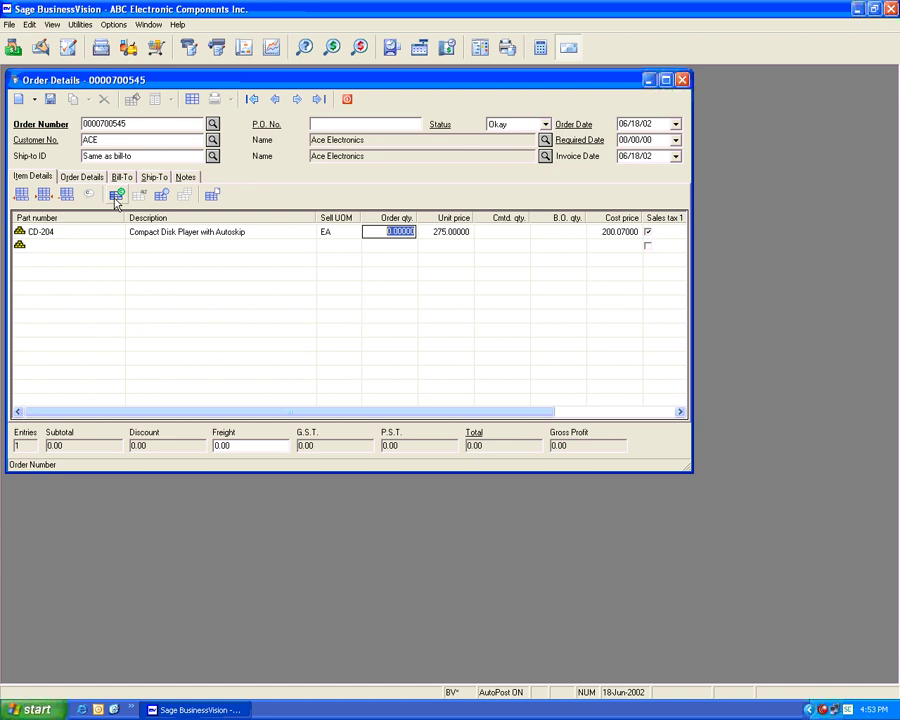
Override the unit price of the CD-204 order line with 270
key(Tab)
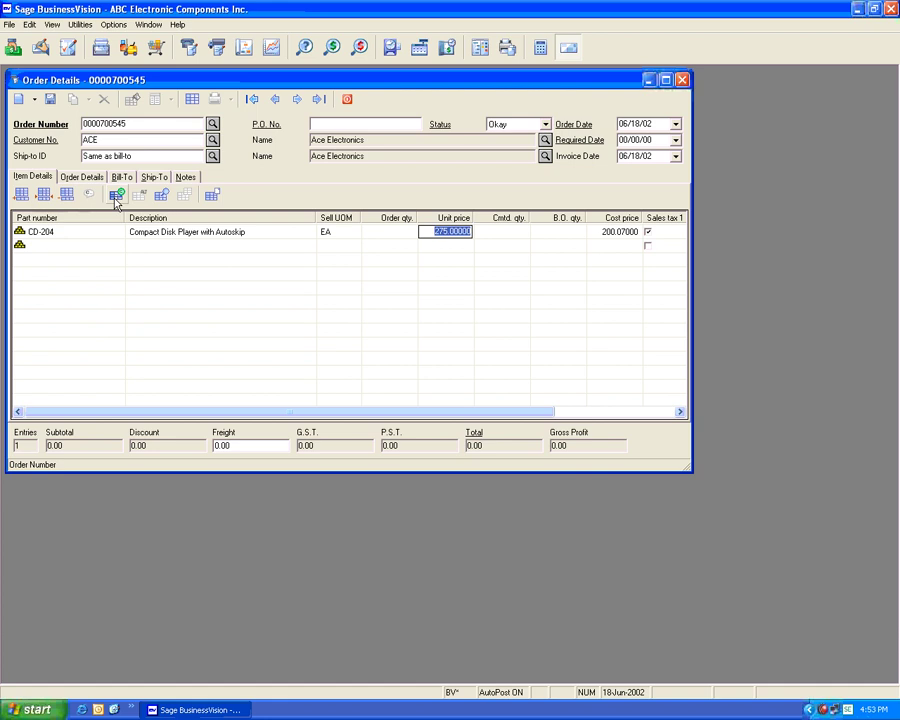
text(270)
click(115, 198)
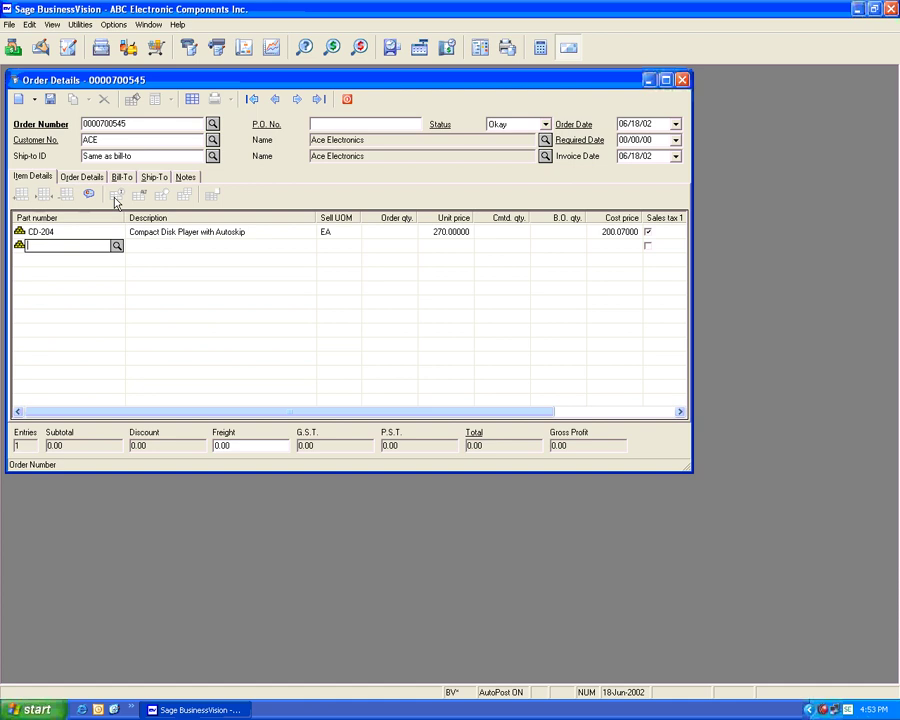
Delete the CD-204 line from the sales order
click(133, 230)
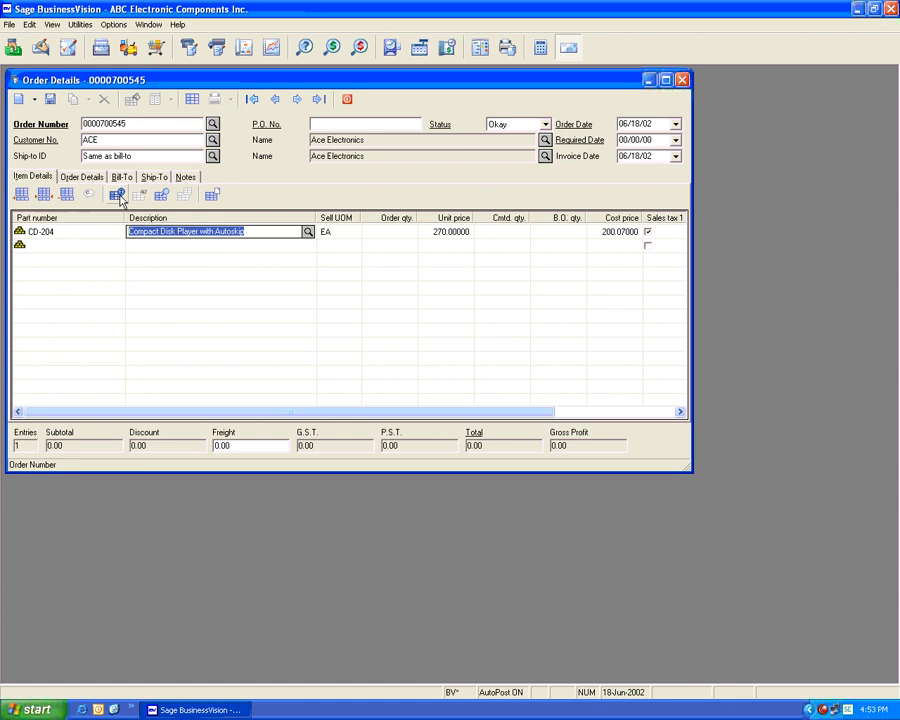
click(92, 233)
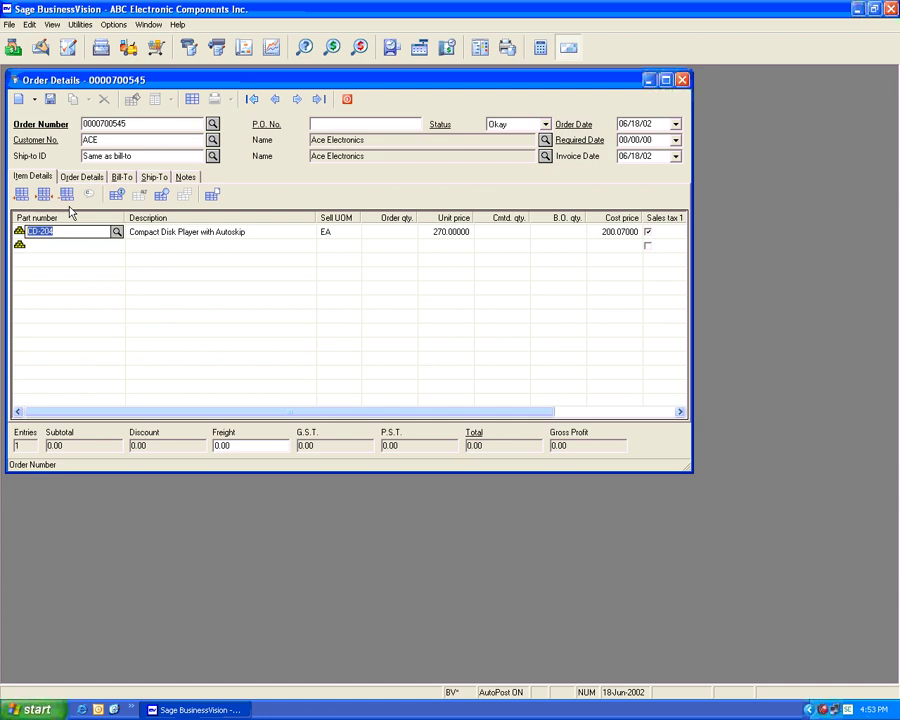
click(67, 196)
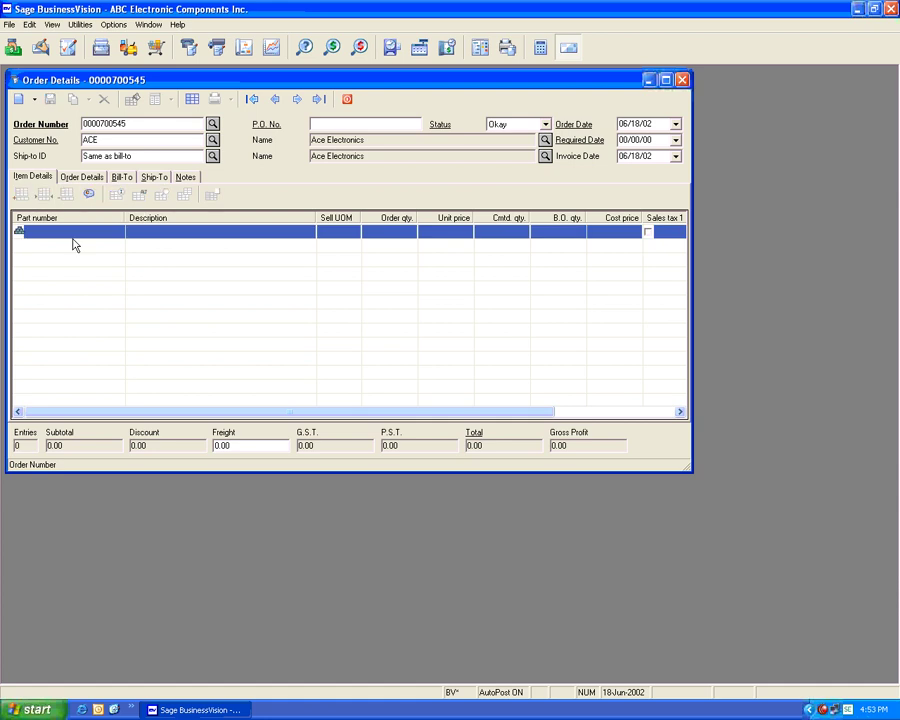
Add part CD-204 to the sales order again with an order quantity of 1
text(CD-204)
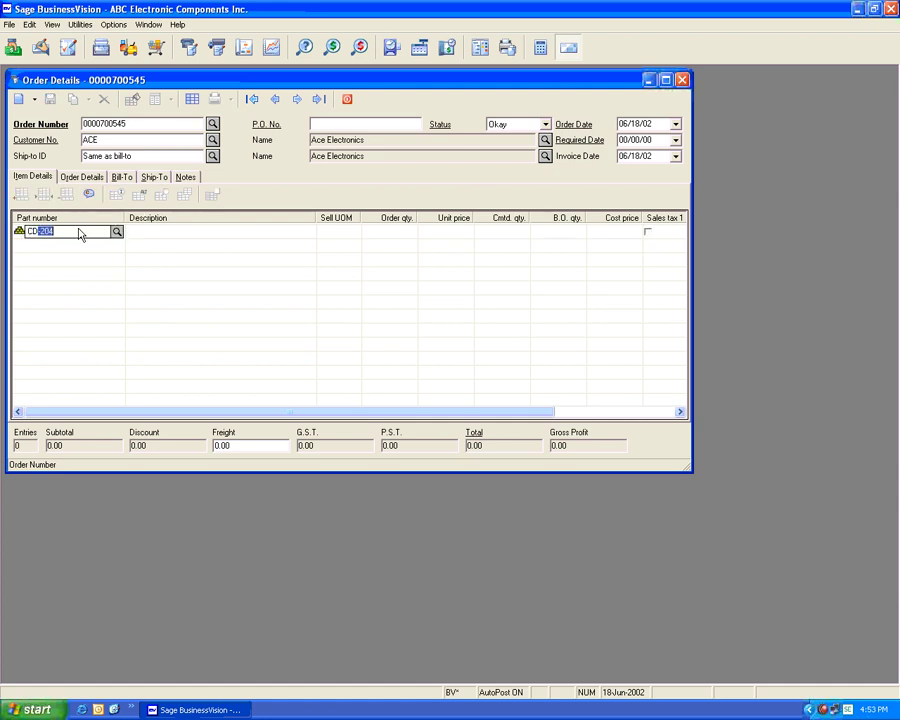
key(Tab)
key(Tab)
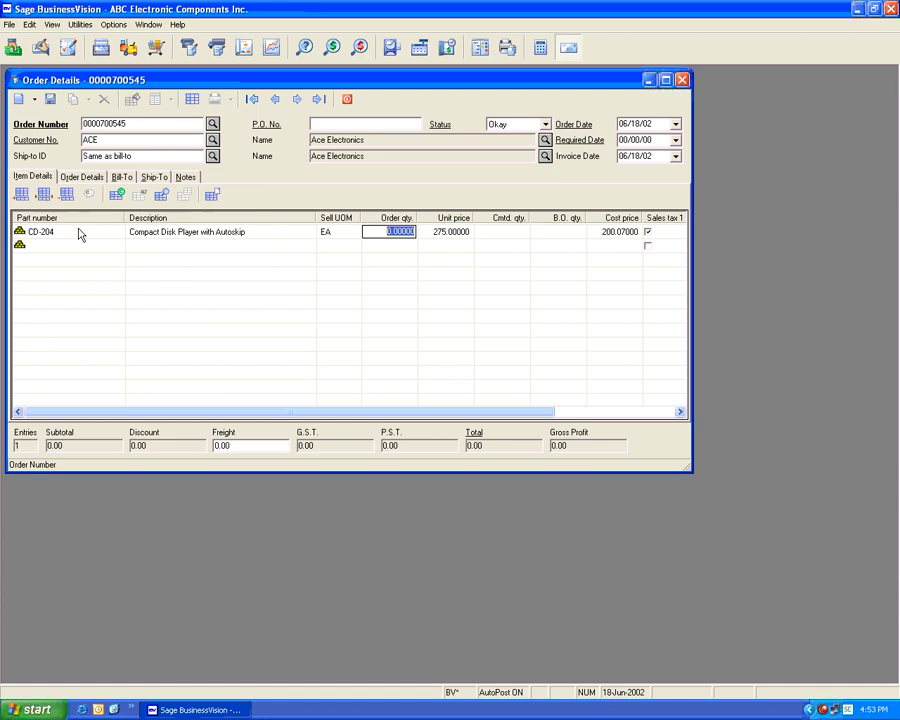
text(1)
key(Tab)
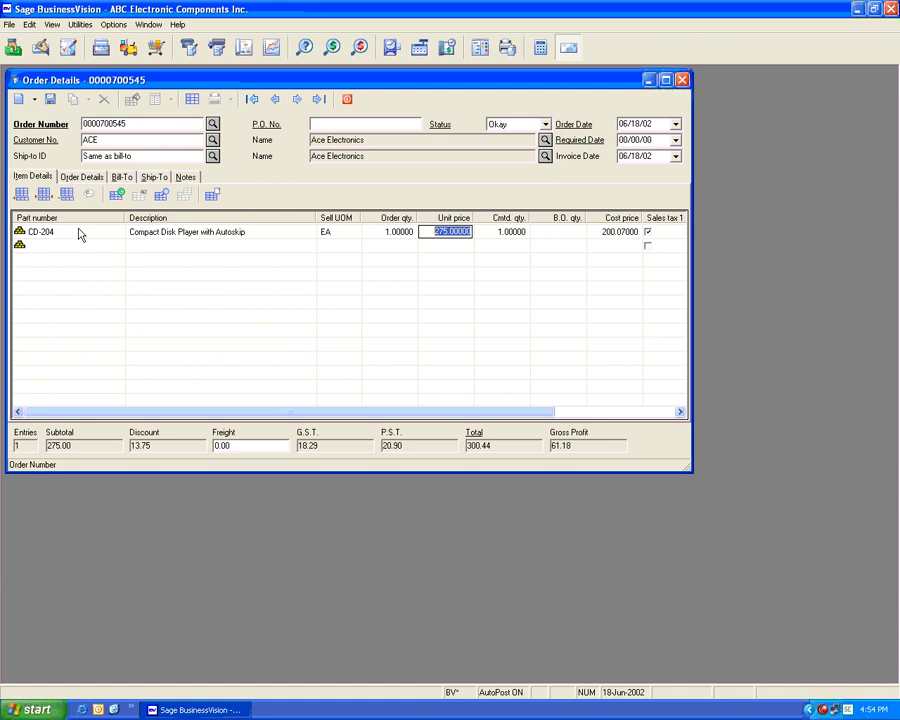
Change the order's customer to Acme Electronics Corp. and check the price levels in CD-204's inventory details
click(212, 140)
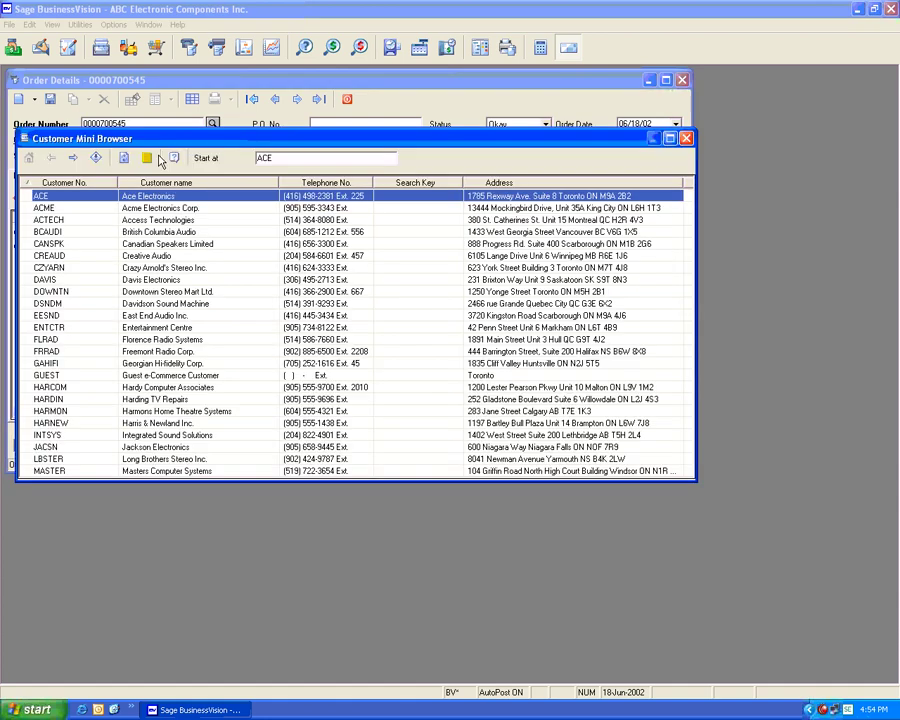
click(160, 160)
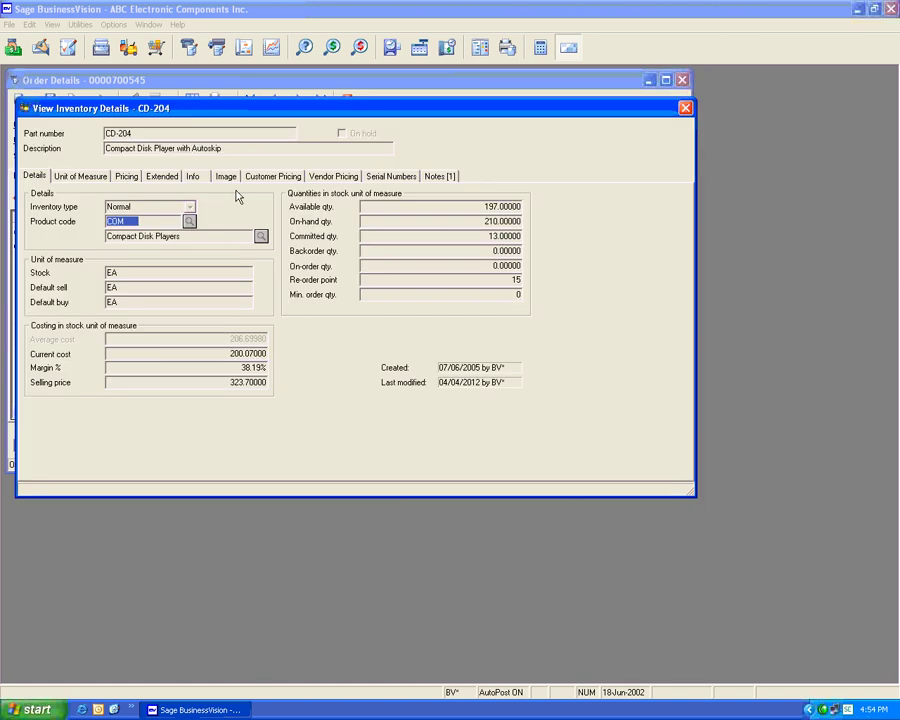
click(126, 176)
click(135, 233)
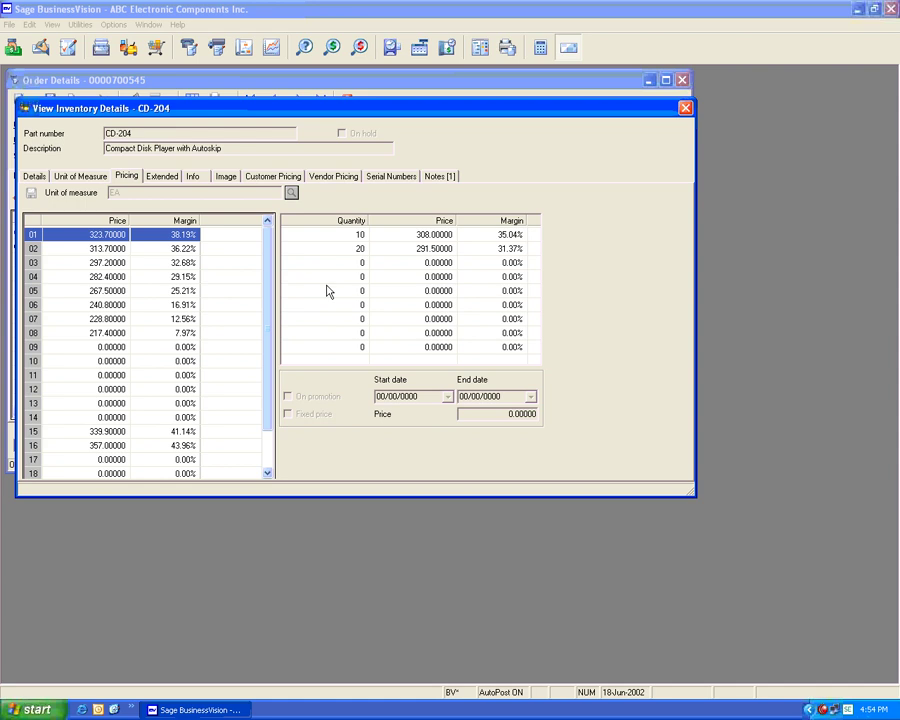
key(Escape)
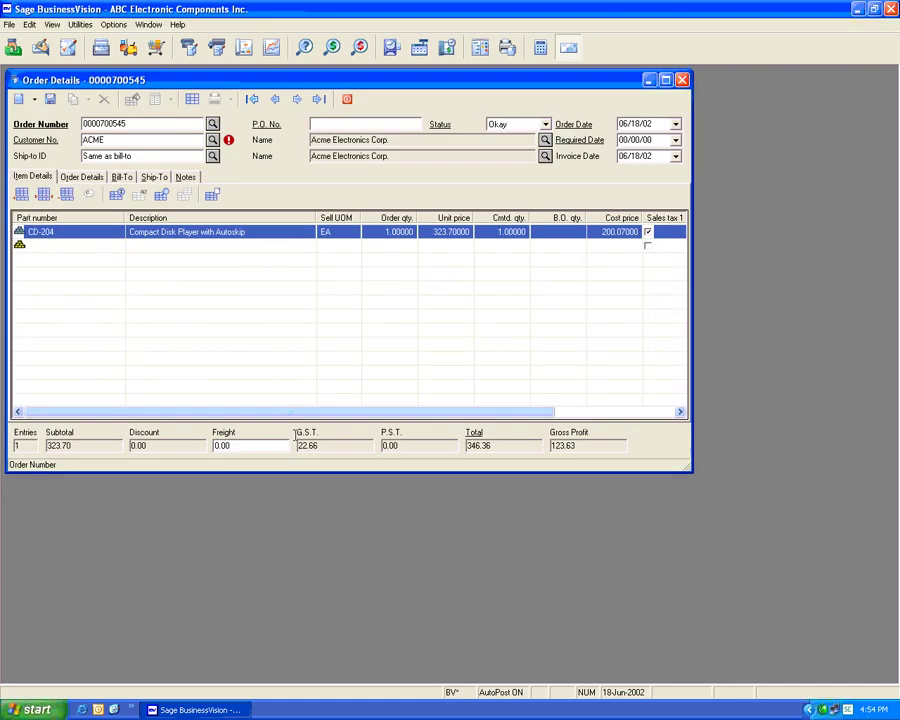
Close the sales order without saving the changes
click(347, 100)
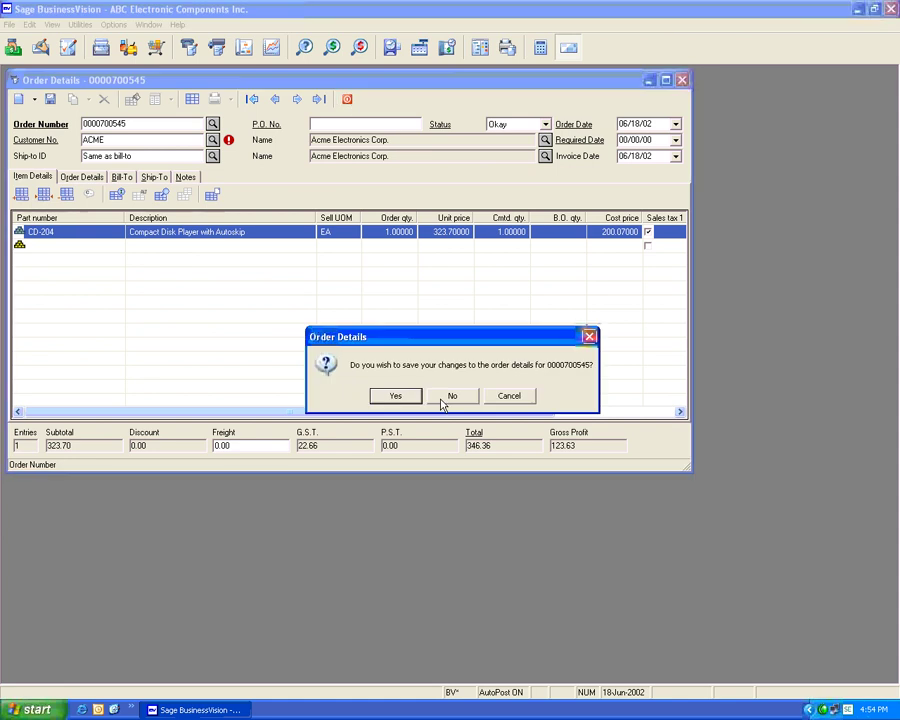
click(443, 398)
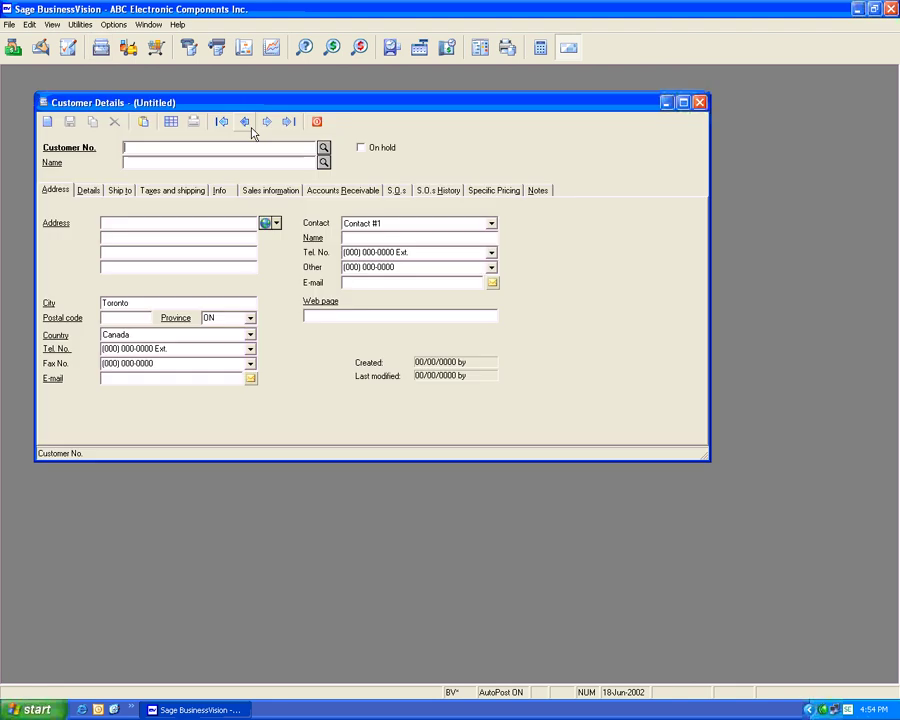
Open the specific price entry for CD-204 from the Ace Electronics customer record
click(249, 125)
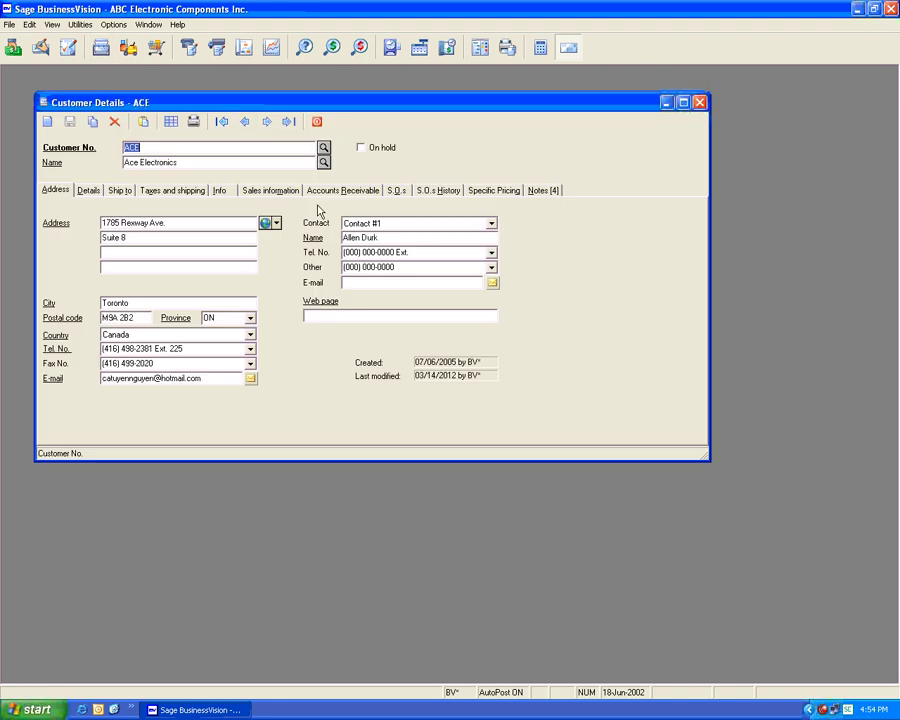
click(487, 193)
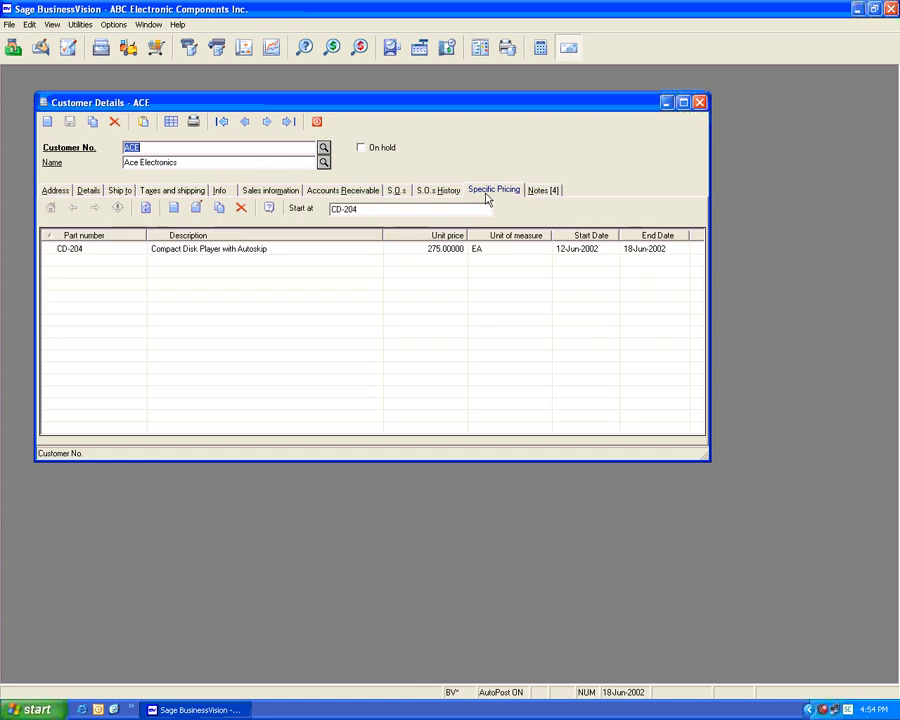
double_click(314, 250)
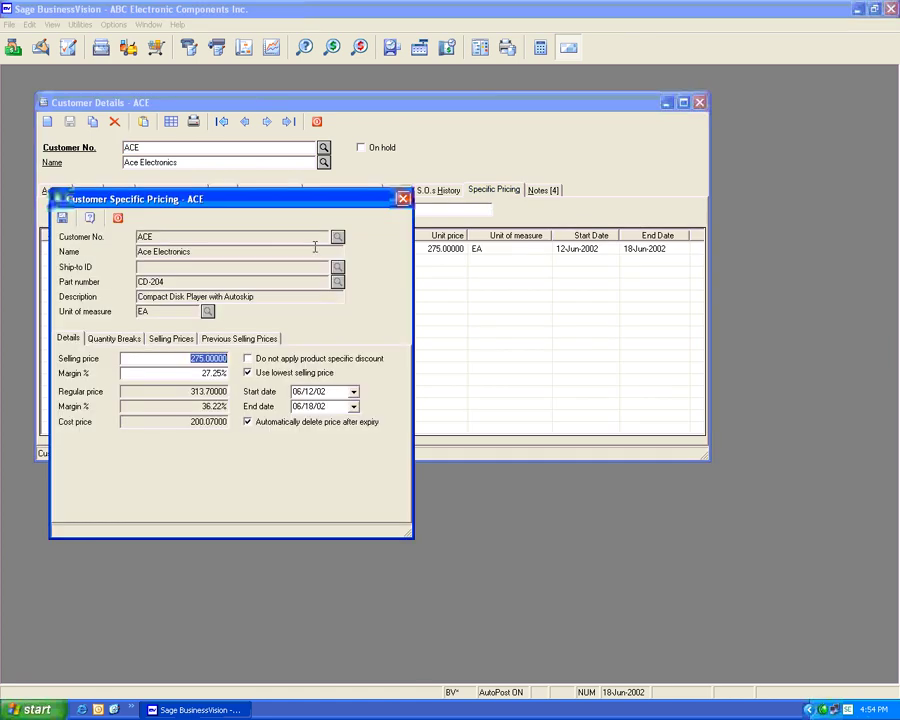
Review the selling price levels for CD-204 and add a quantity break of 5 units at a price of 255
click(172, 339)
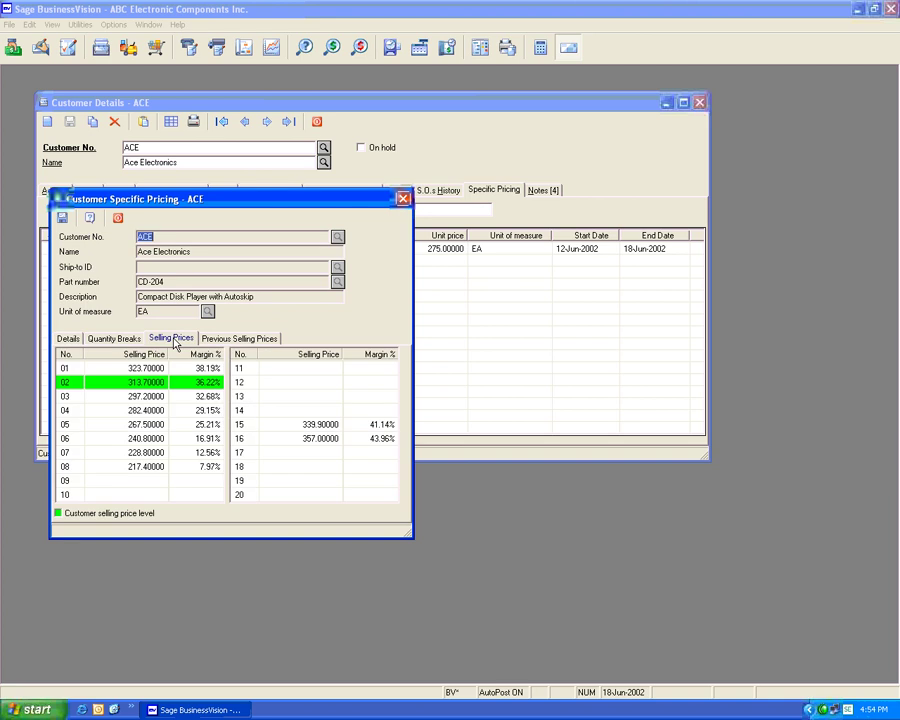
click(113, 339)
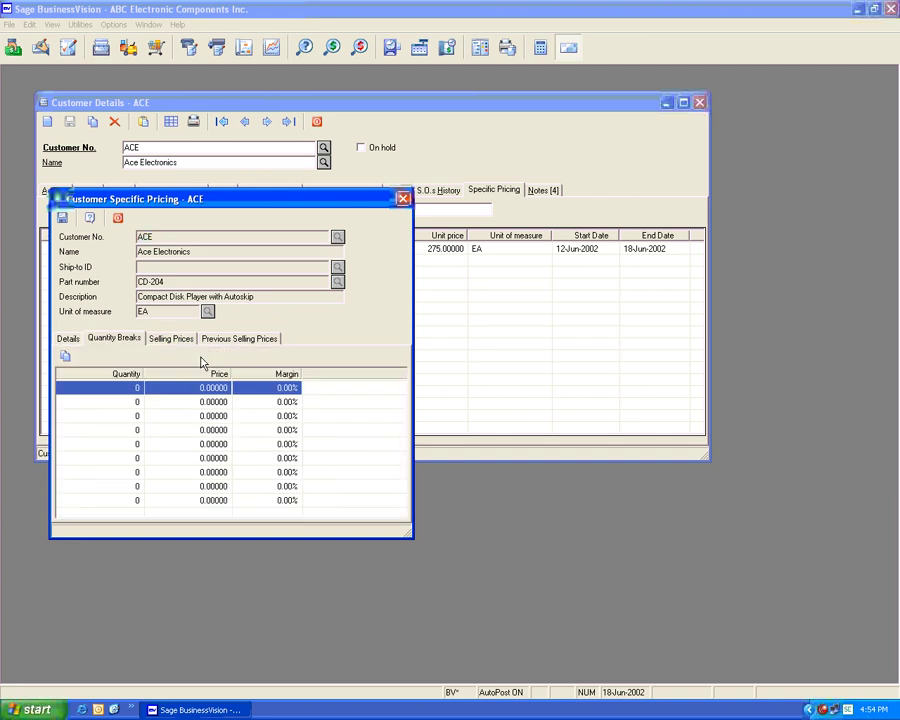
click(137, 389)
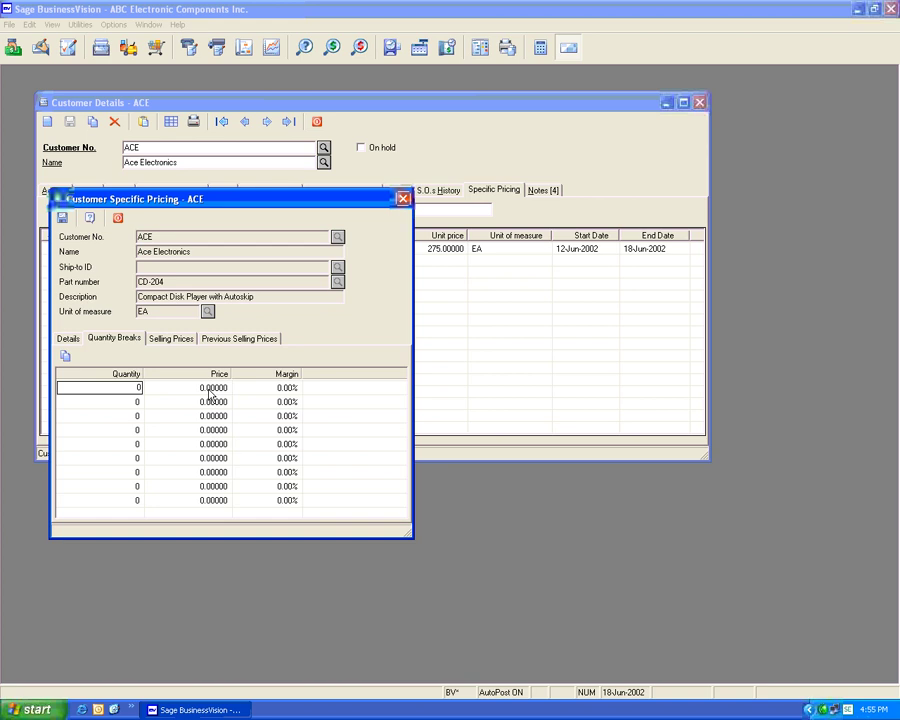
double_click(137, 389)
text(5)
key(Tab)
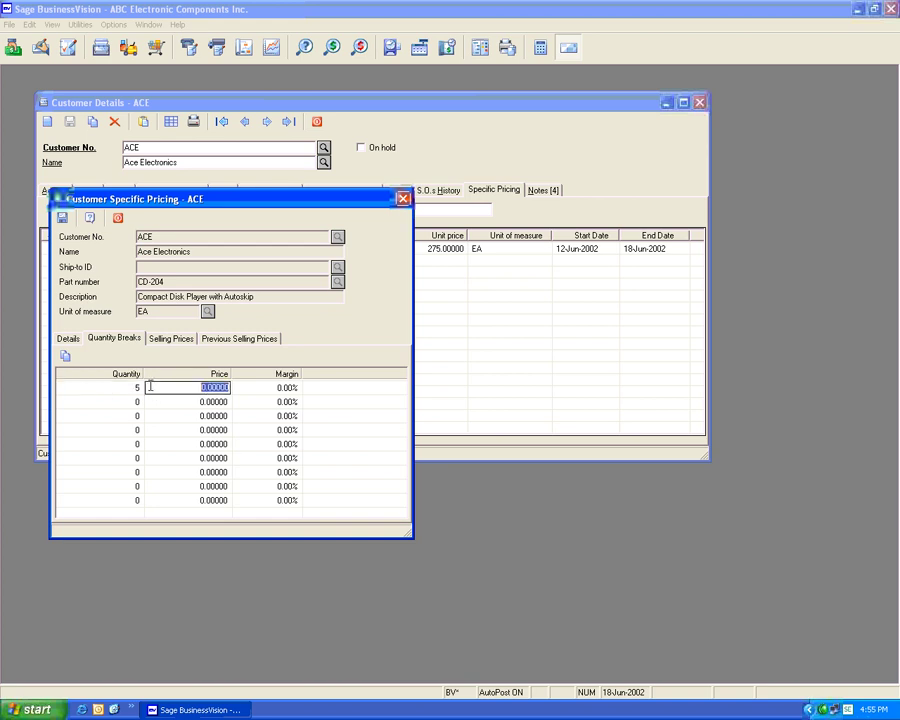
text(255)
key(Tab)
Add a second quantity break of 10 units at a price of 235 and save the specific price entry
key(Tab)
text(10)
key(Tab)
text(235)
key(Tab)
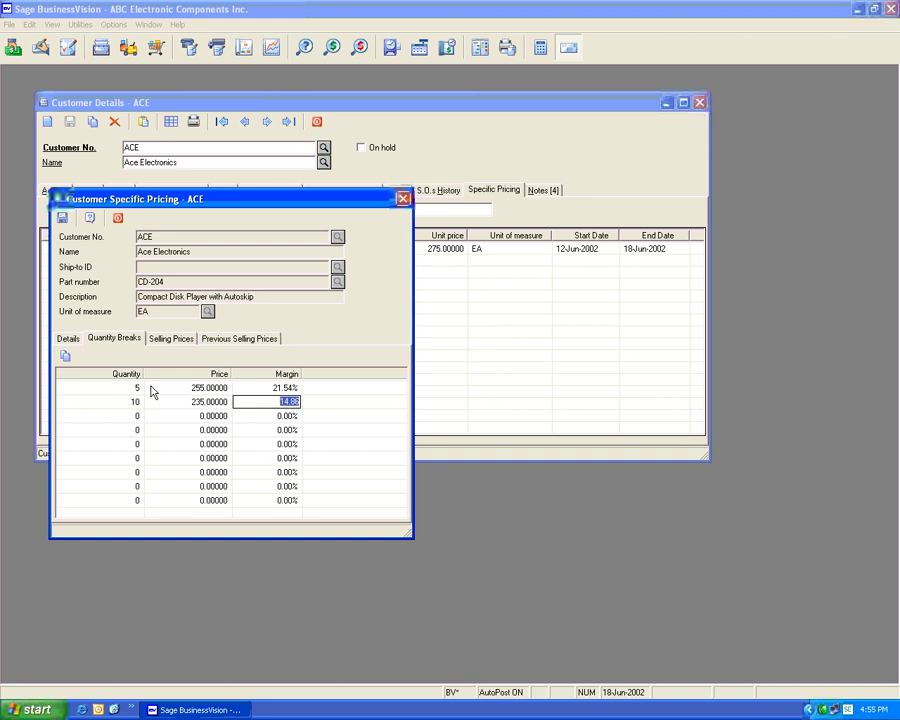
click(287, 389)
click(288, 402)
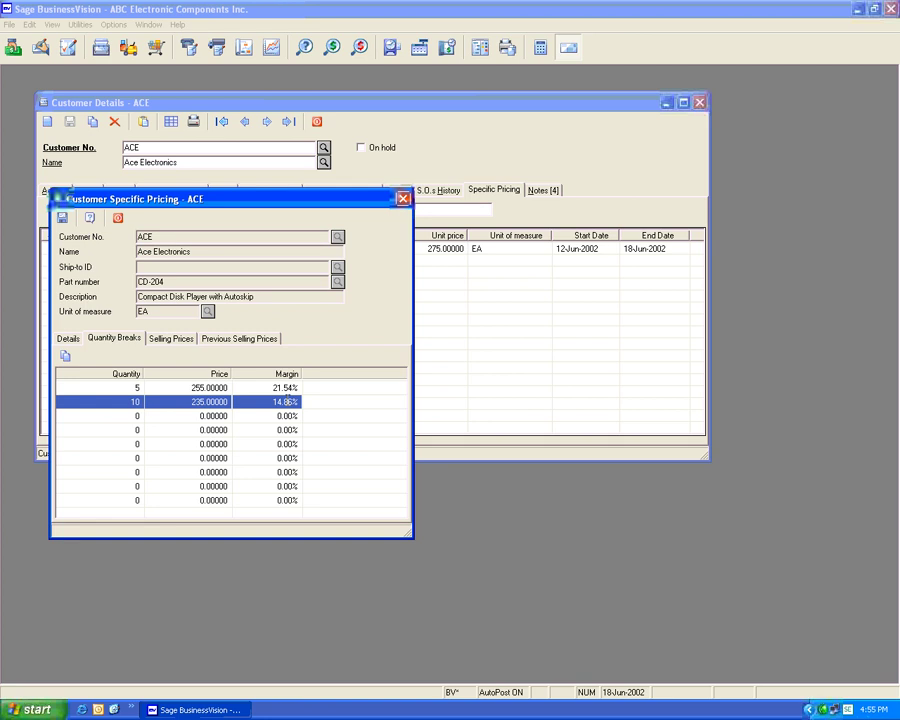
click(288, 402)
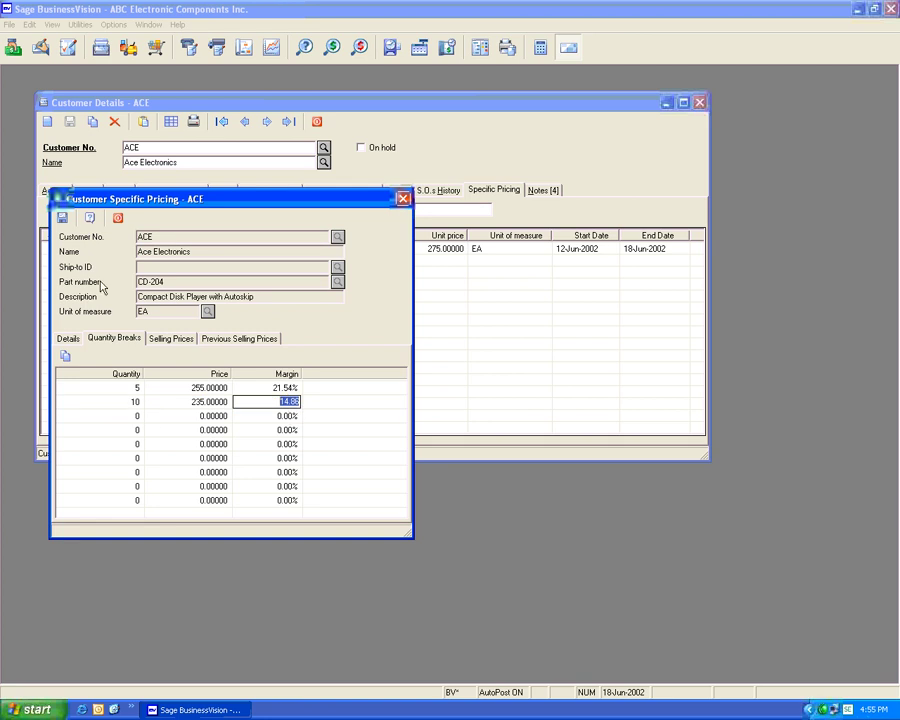
click(58, 222)
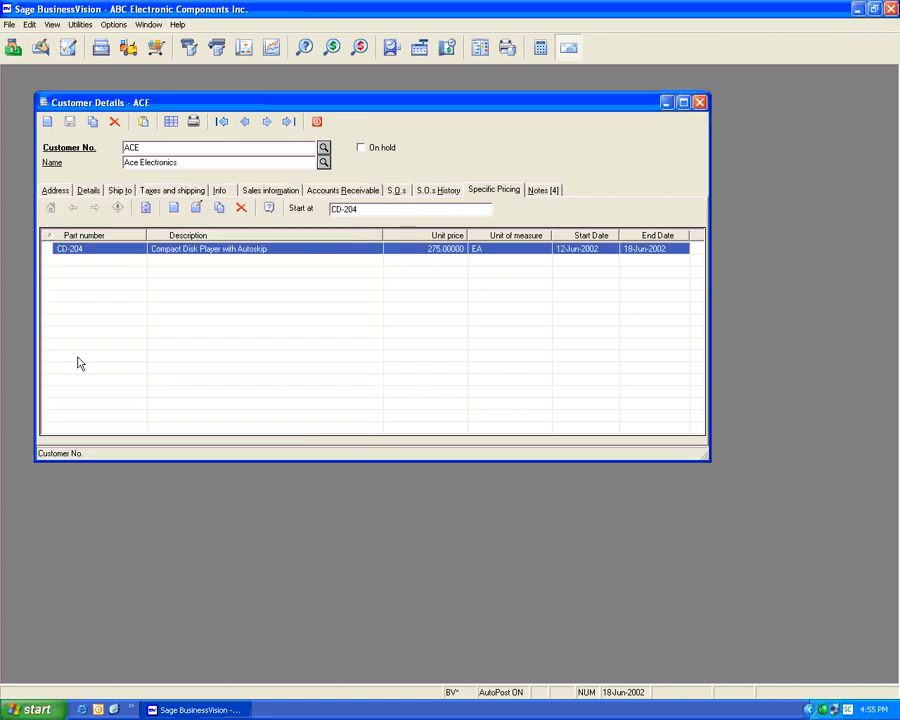
Reopen the CD-204 specific price to check its quantity breaks, and close the entry and the customer record
double_click(130, 253)
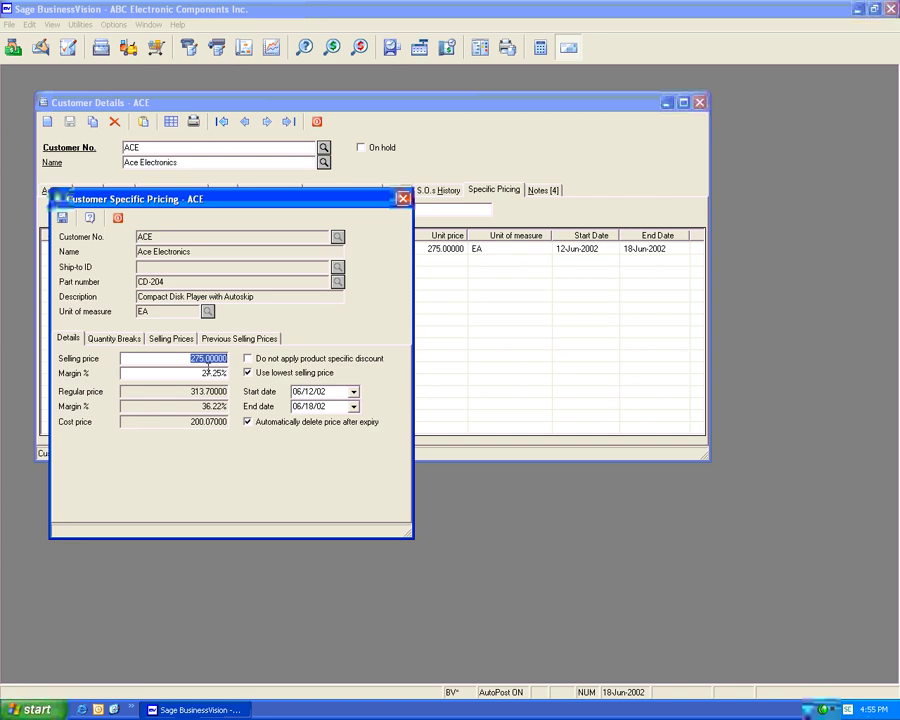
click(121, 340)
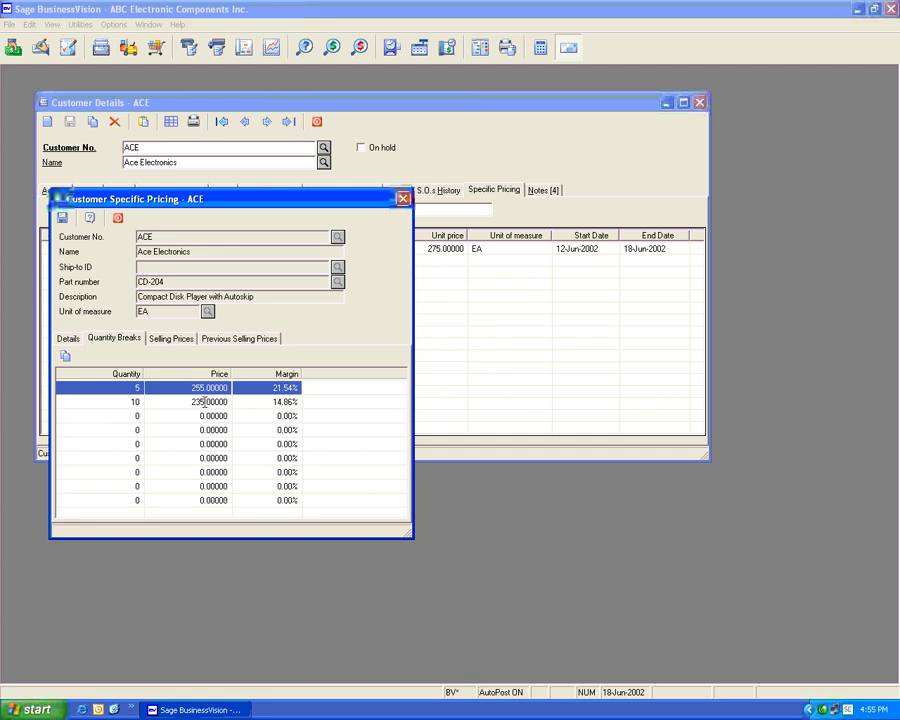
click(117, 217)
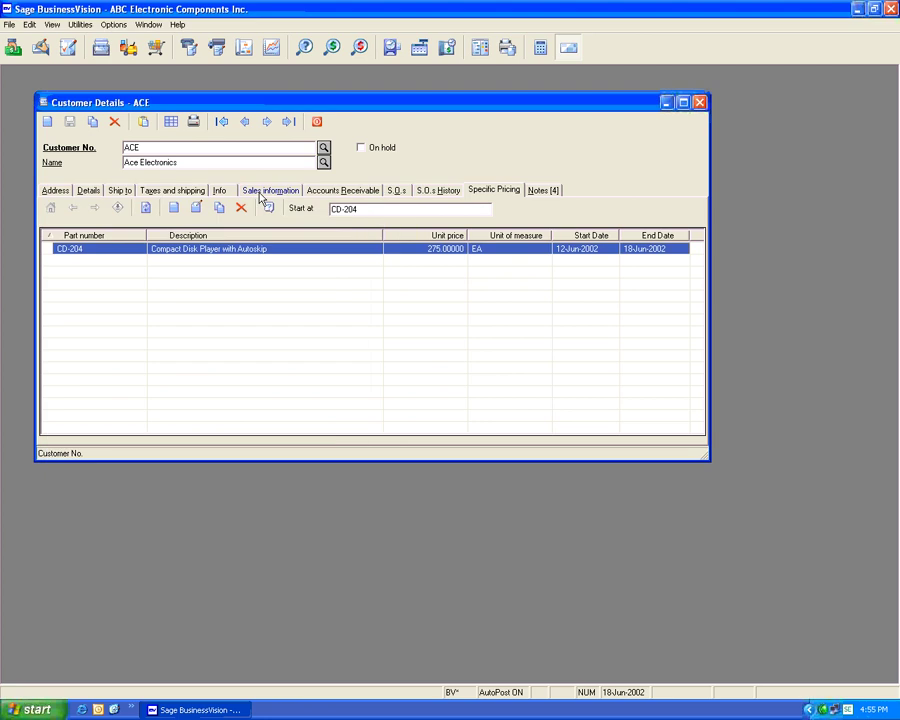
click(317, 122)
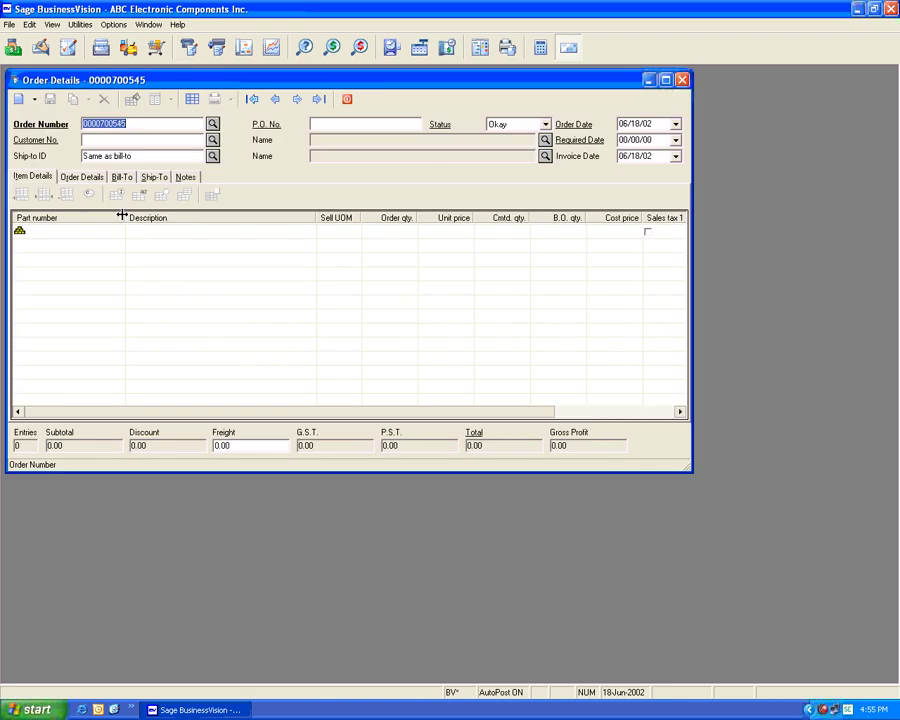
Enter customer ACE on a new sales order and add part CD-204 with an order quantity of 6
click(128, 140)
text(ACE)
click(81, 232)
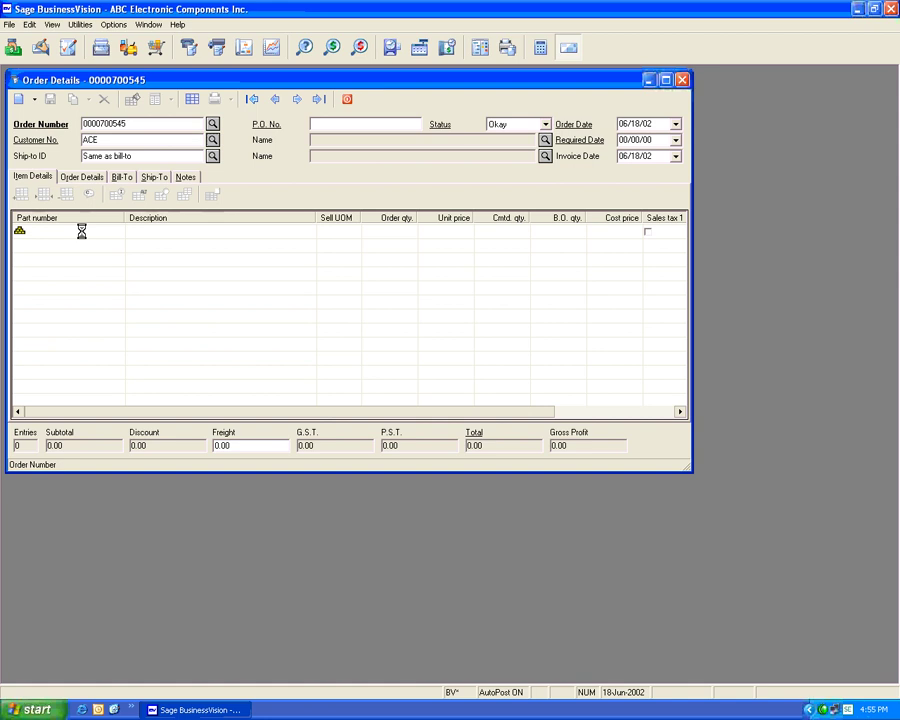
text(6)
text(D-204)
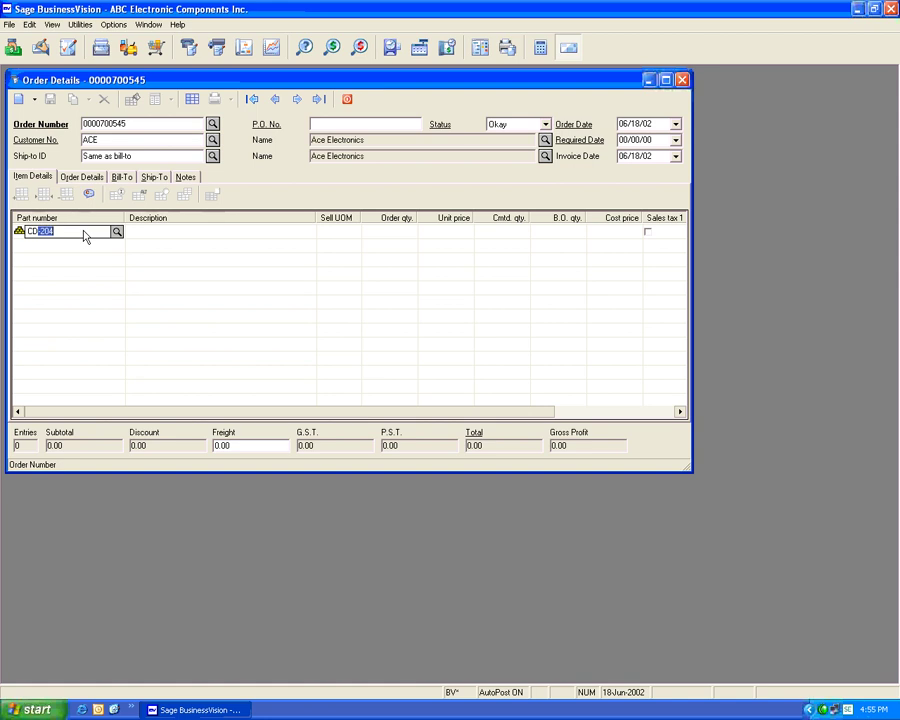
key(Tab)
key(Tab)
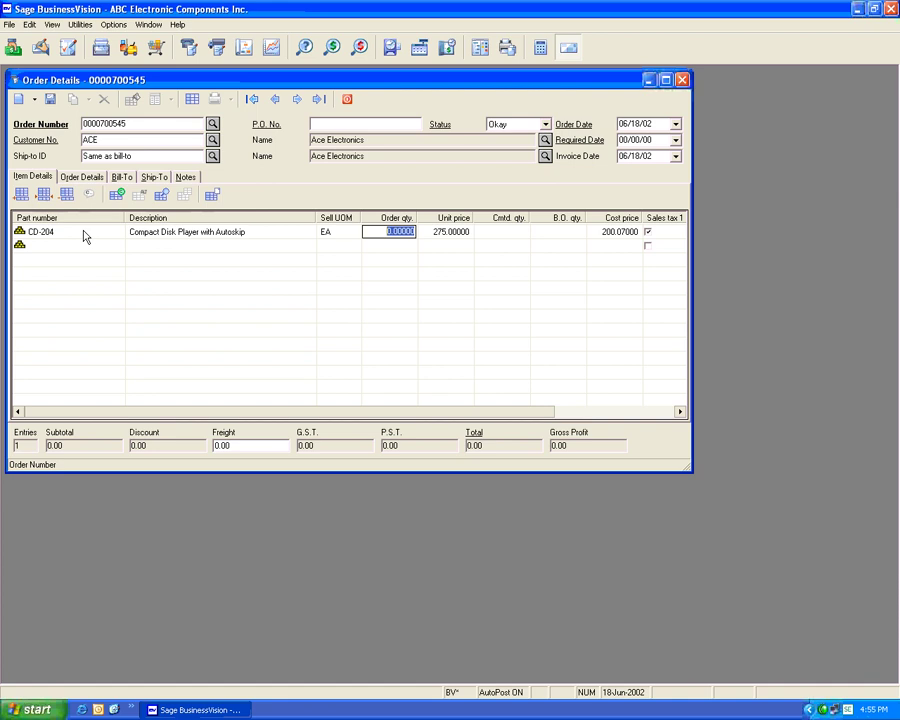
text(6)
key(Tab)
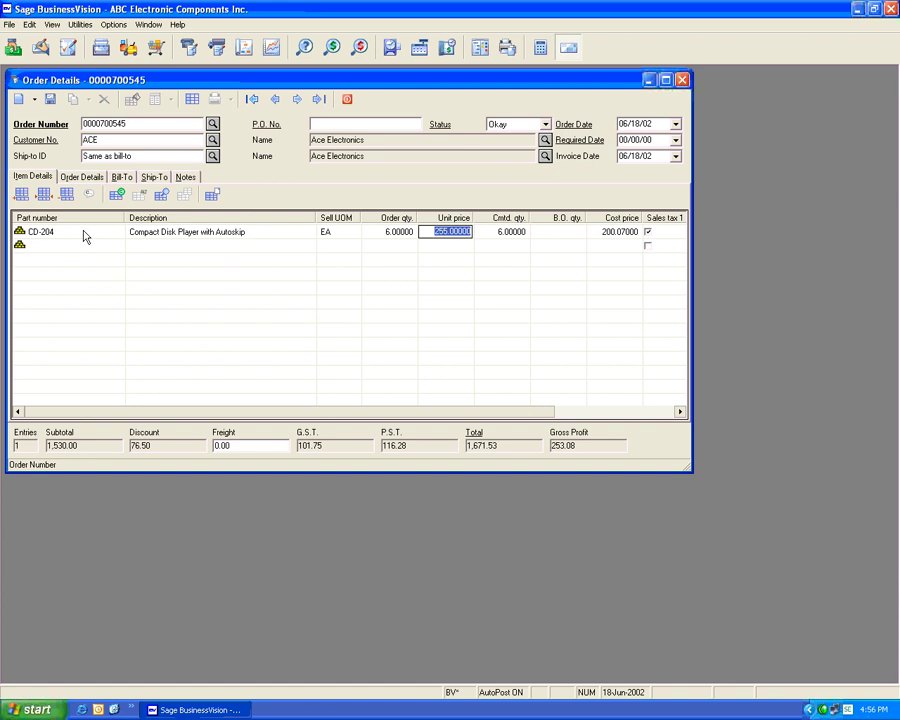
Change the CD-204 order quantity to 11 to test the next quantity break, and close the order without saving
key(shift+Tab)
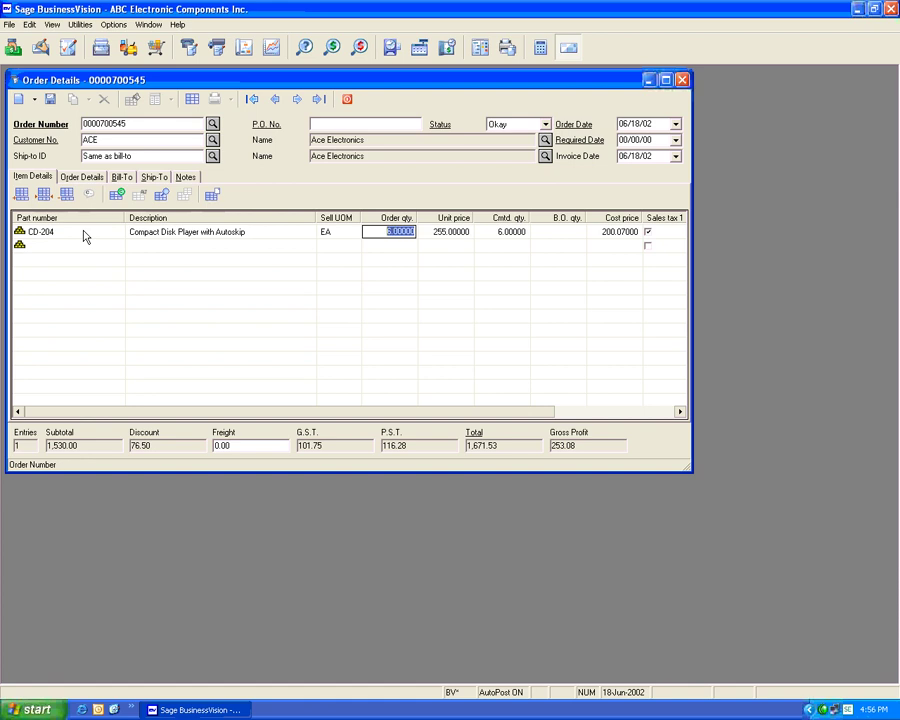
text(11)
key(Tab)
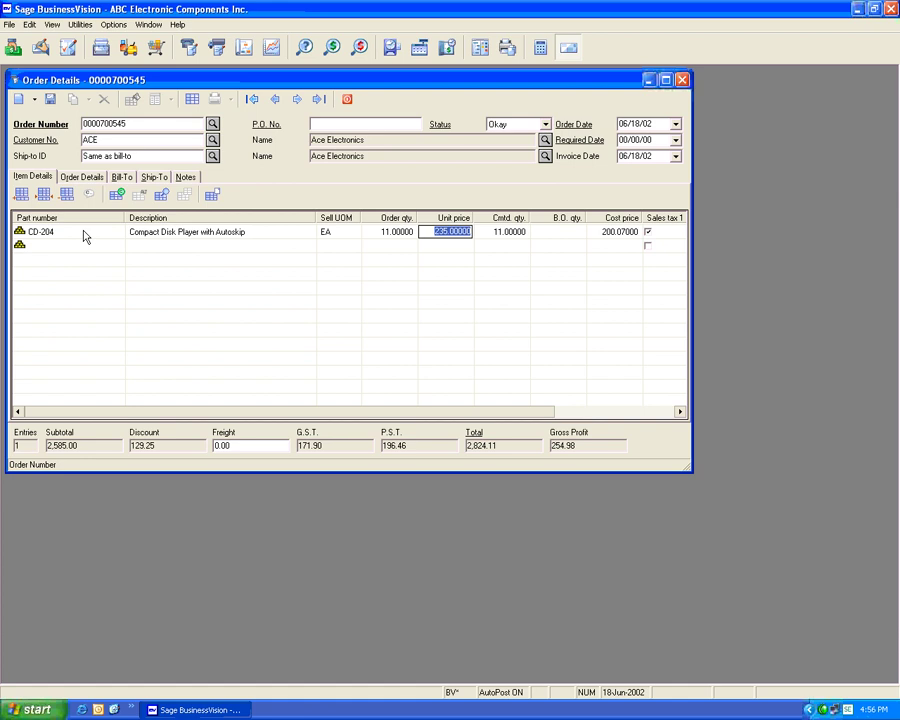
click(347, 100)
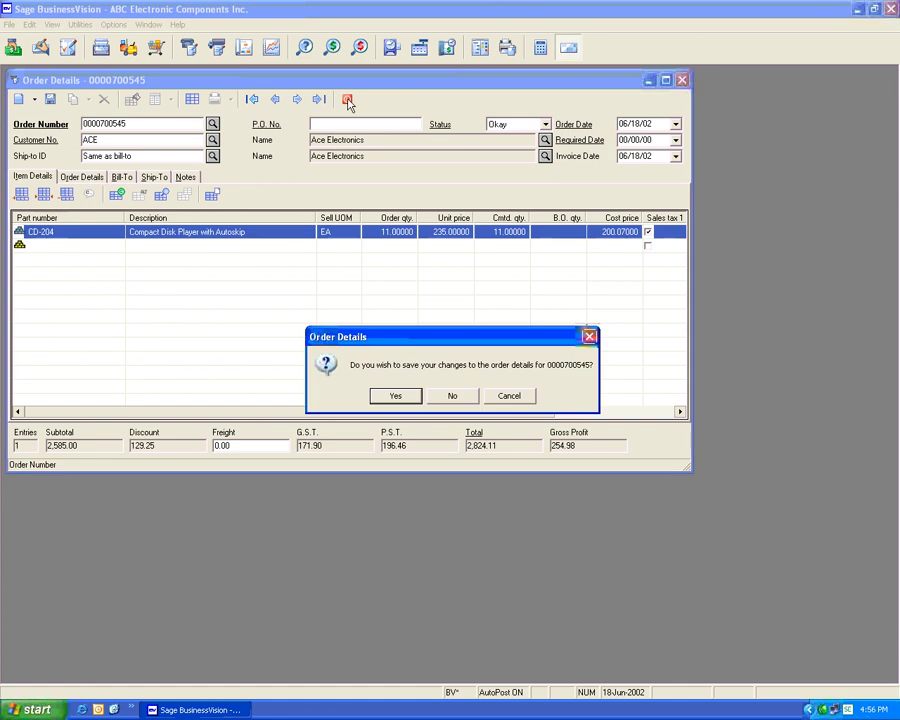
click(451, 395)
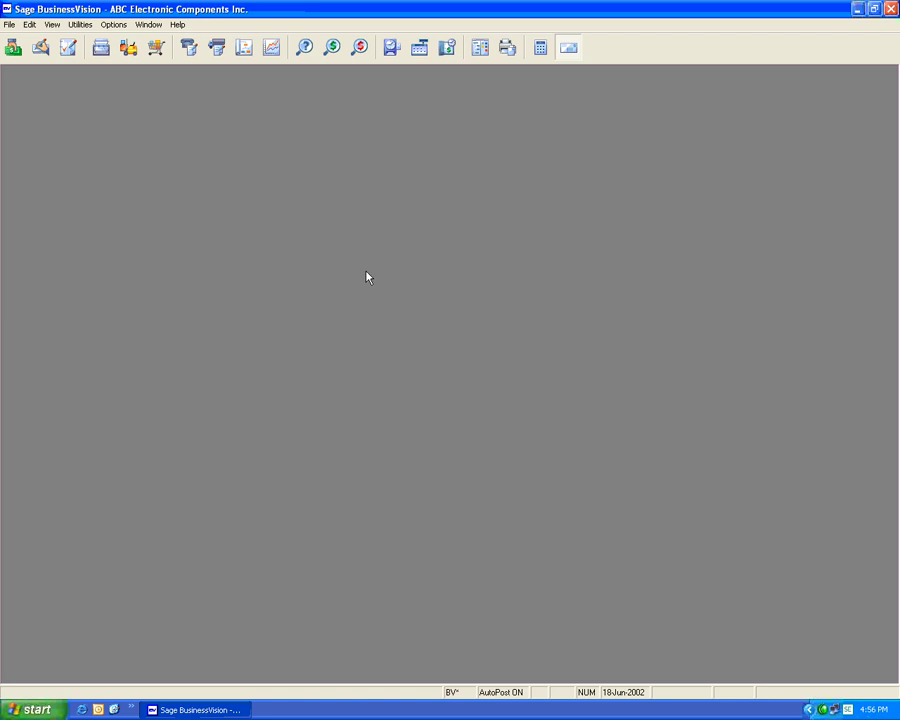
Check the customer pricing listed in the inventory details of part CD-204 and close the record
click(139, 61)
click(361, 127)
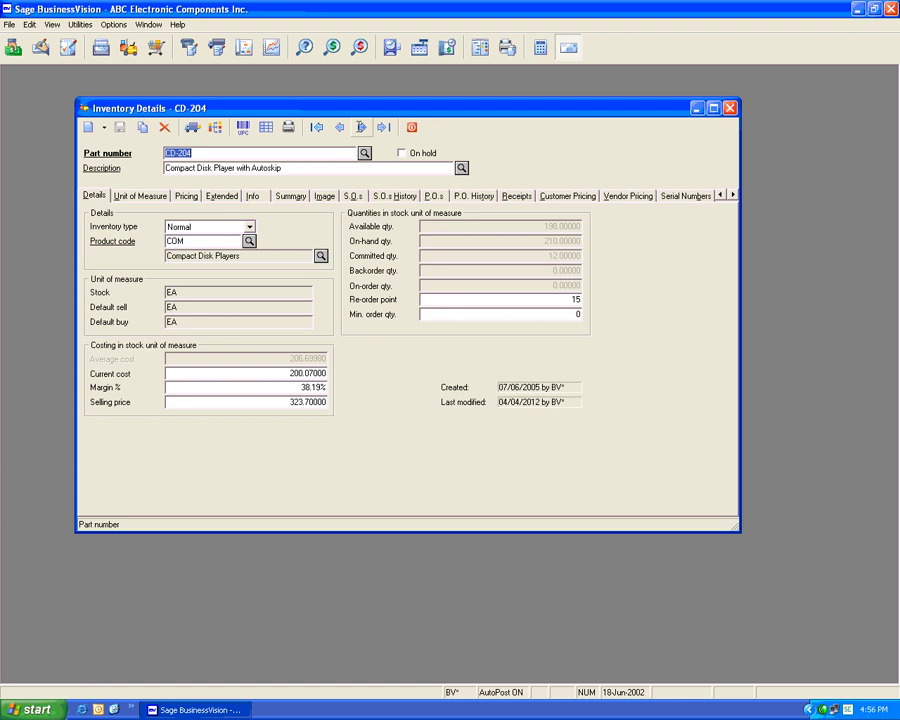
click(568, 196)
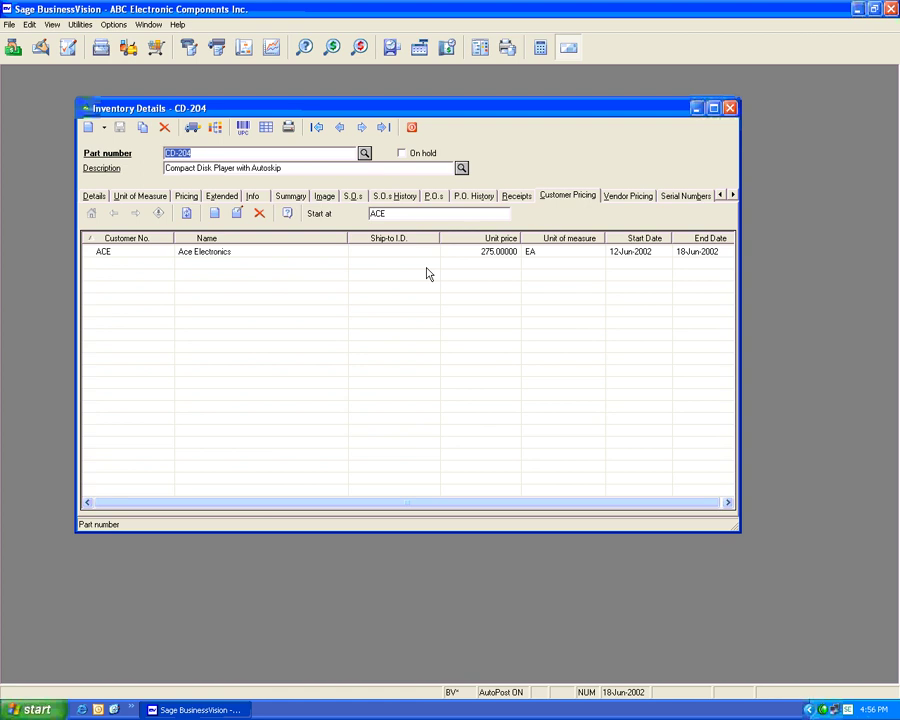
click(436, 295)
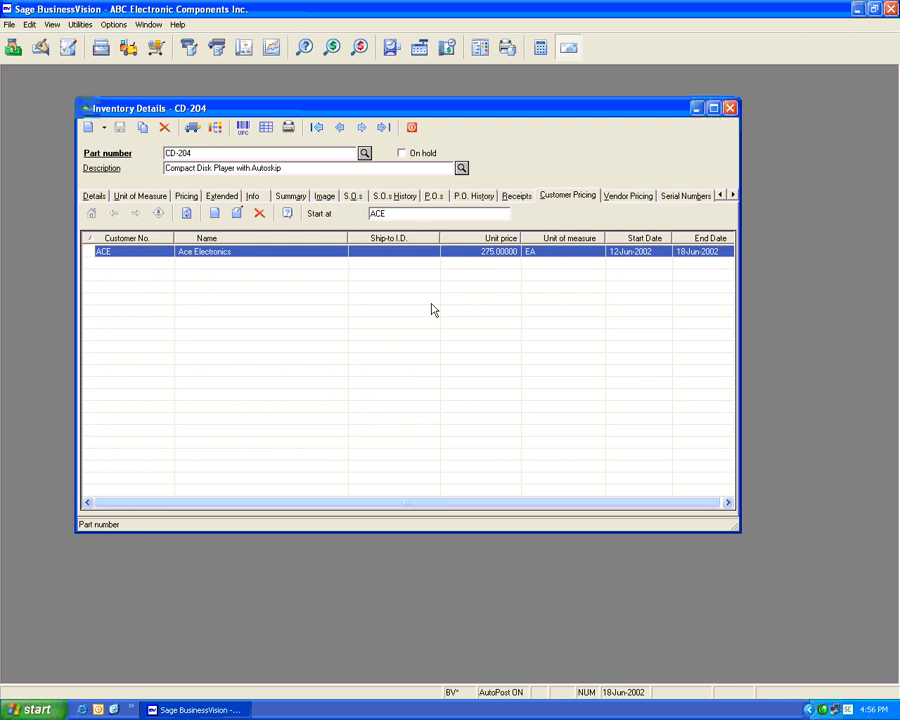
click(413, 129)
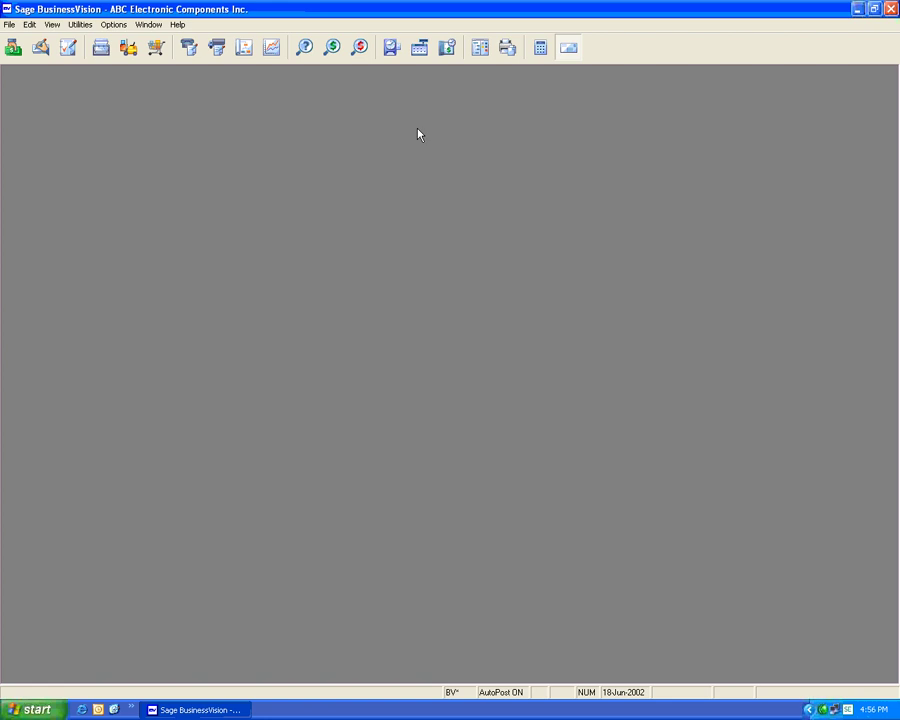
Bring up the Customer Specific Pricing utility and view the Ace Electronics price entry for CD-204
click(81, 26)
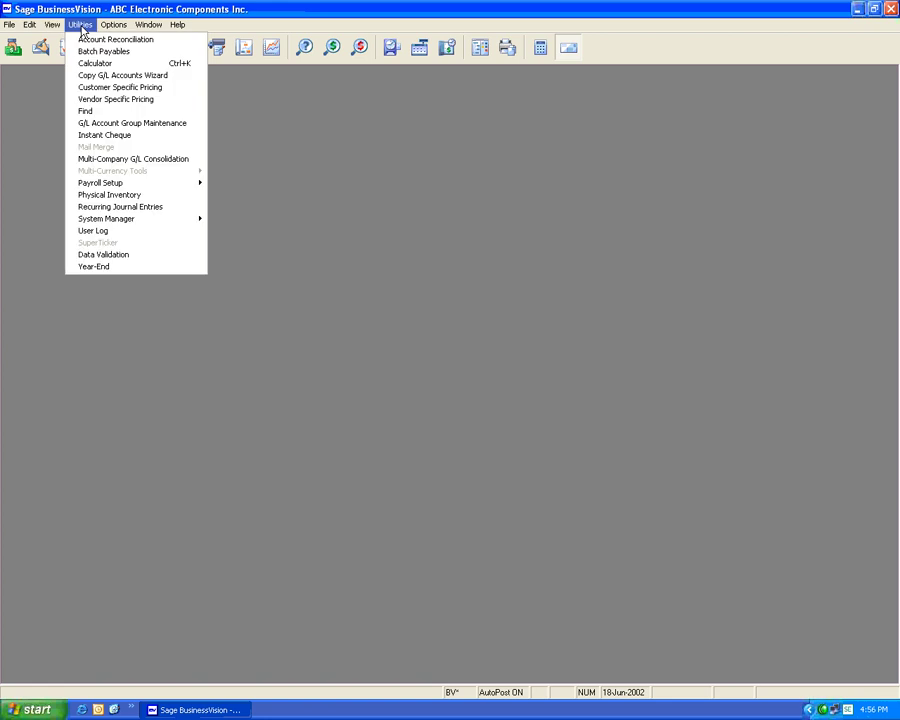
click(106, 88)
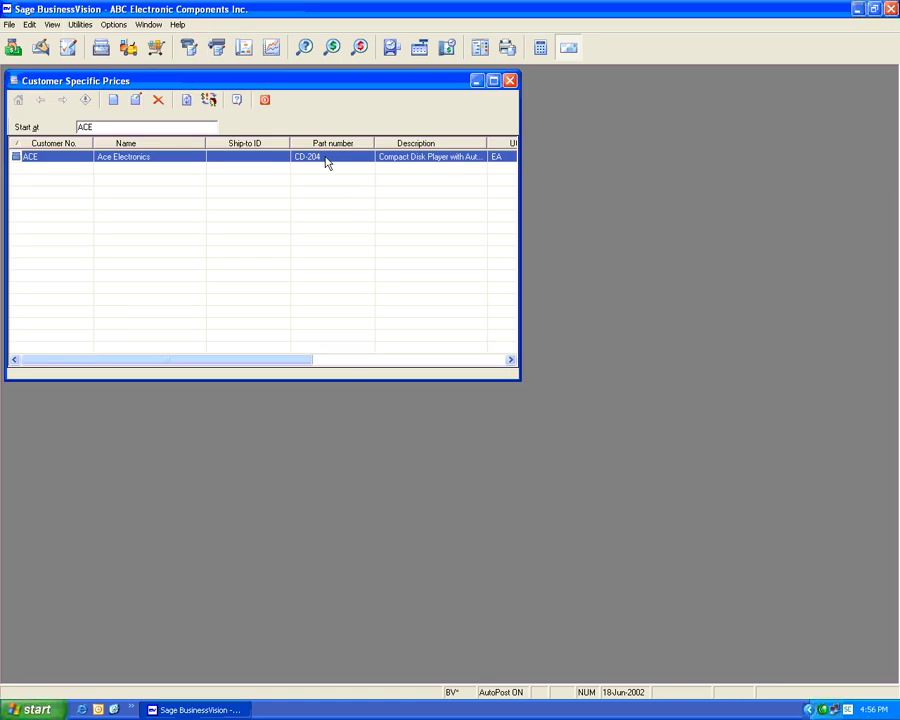
double_click(325, 163)
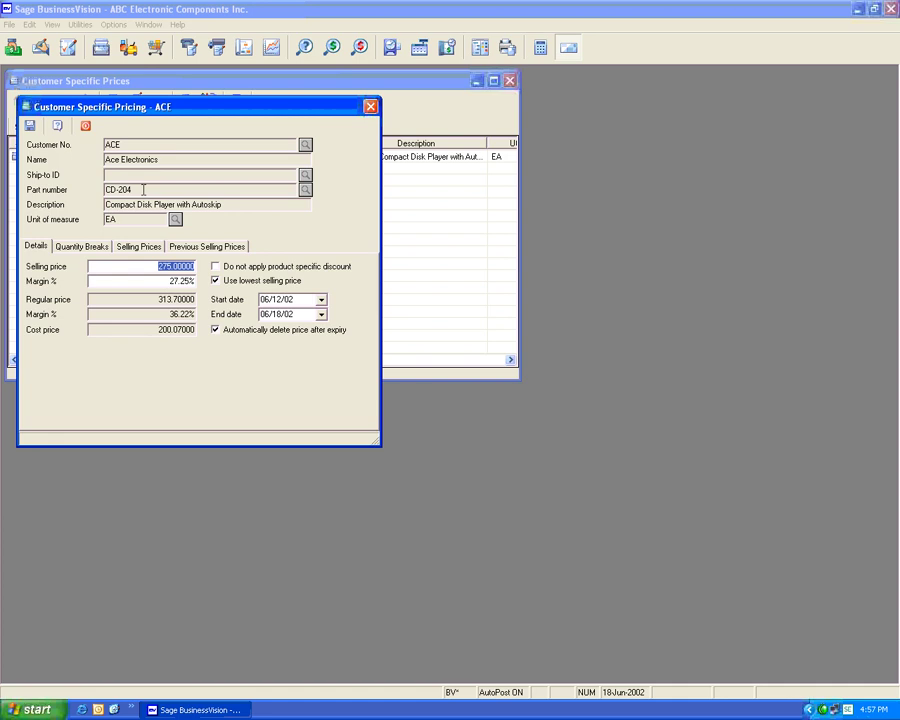
click(85, 125)
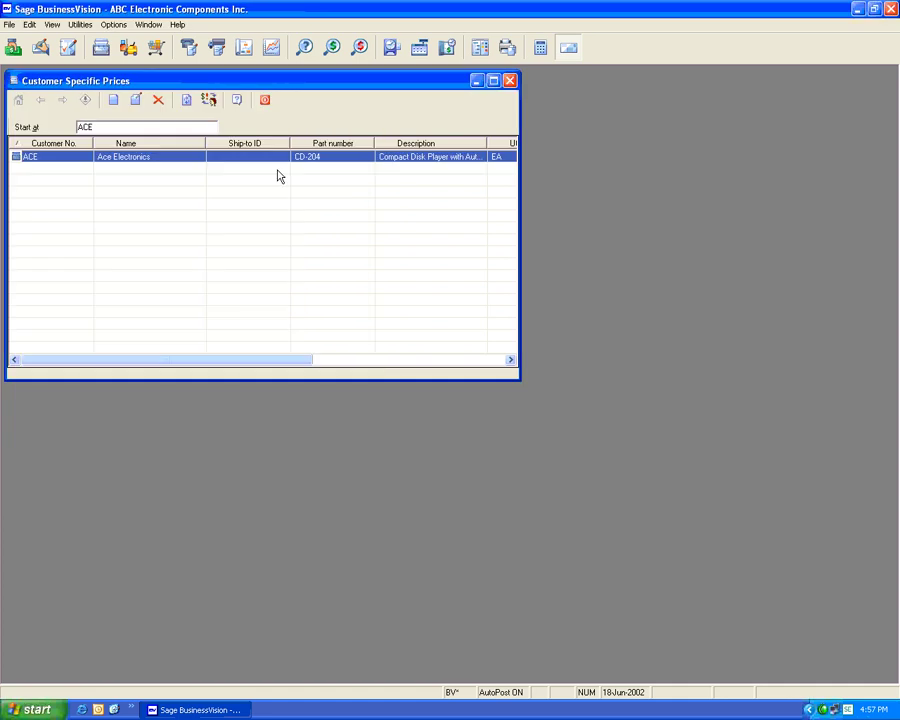
Switch the customer specific prices list to part number order and back to customer order, and close it
click(208, 100)
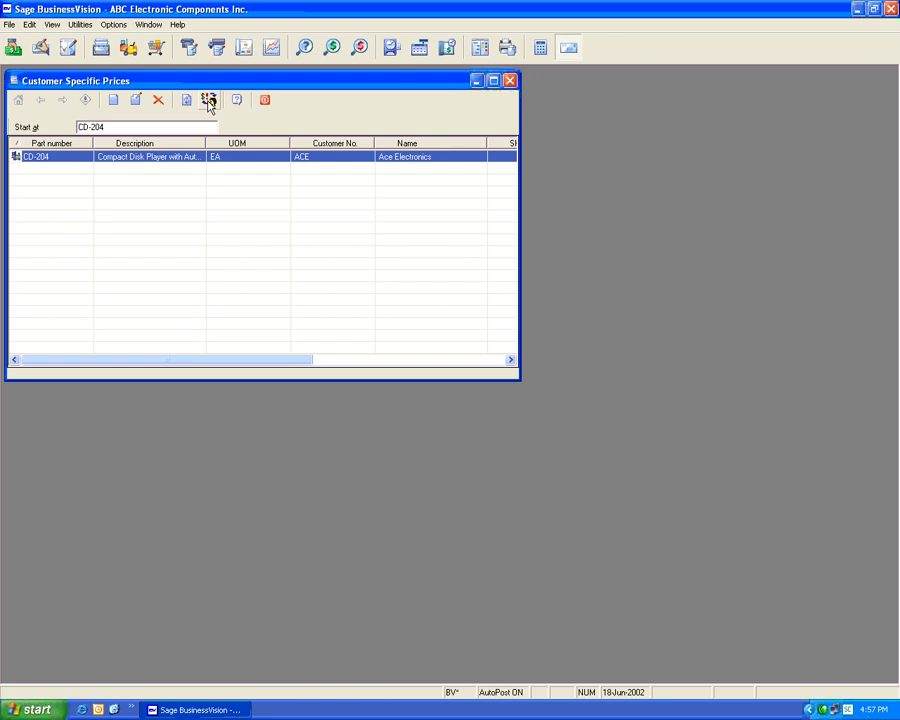
click(208, 100)
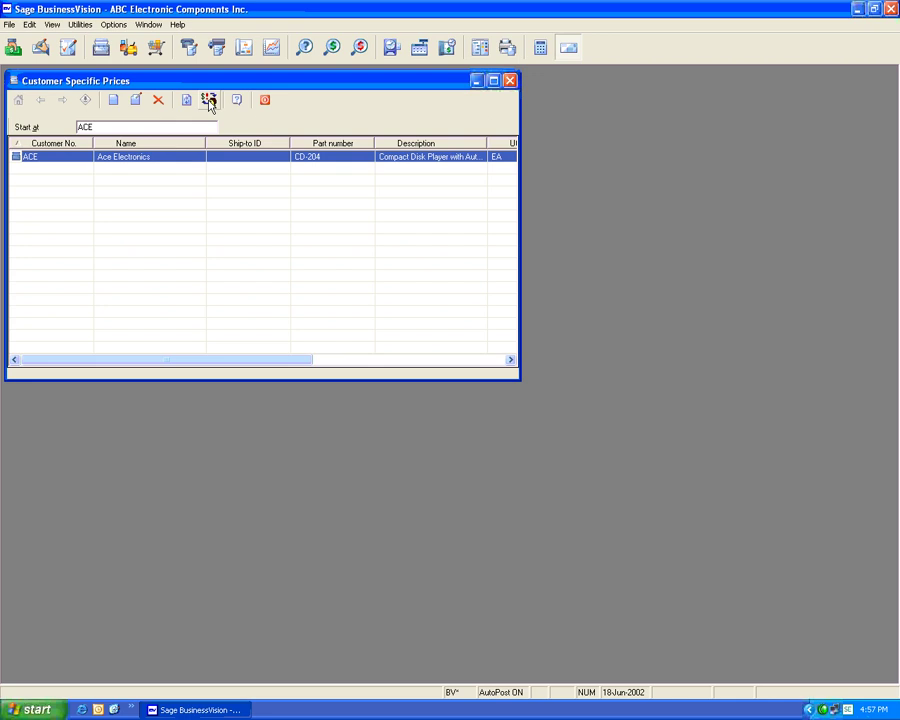
click(265, 102)
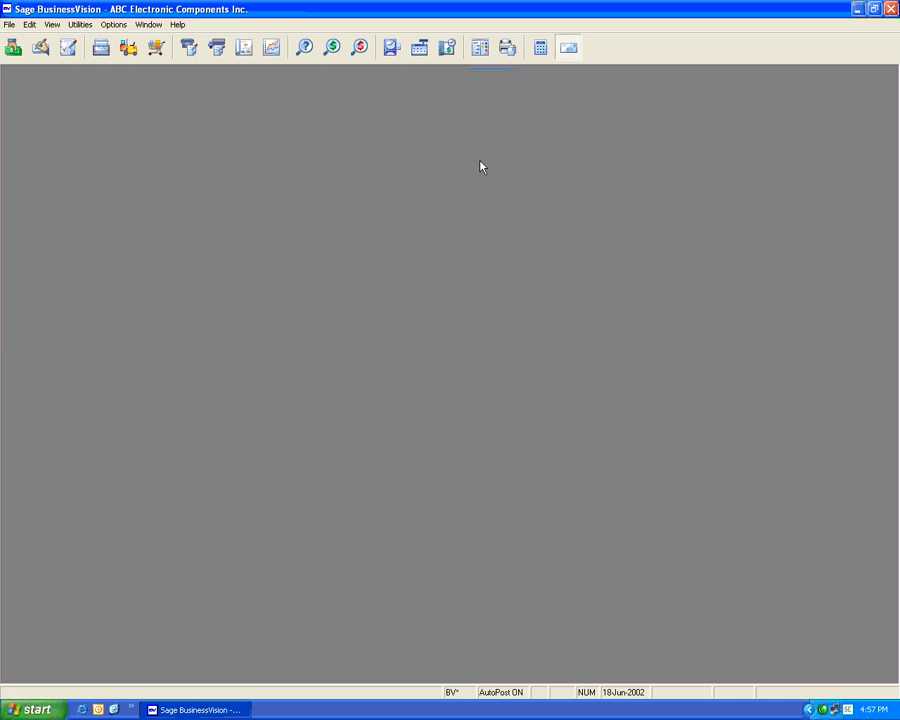
Locate the Customer specific prices by customer reports among the Customer module's standard reports in the Reporting Suite
click(507, 50)
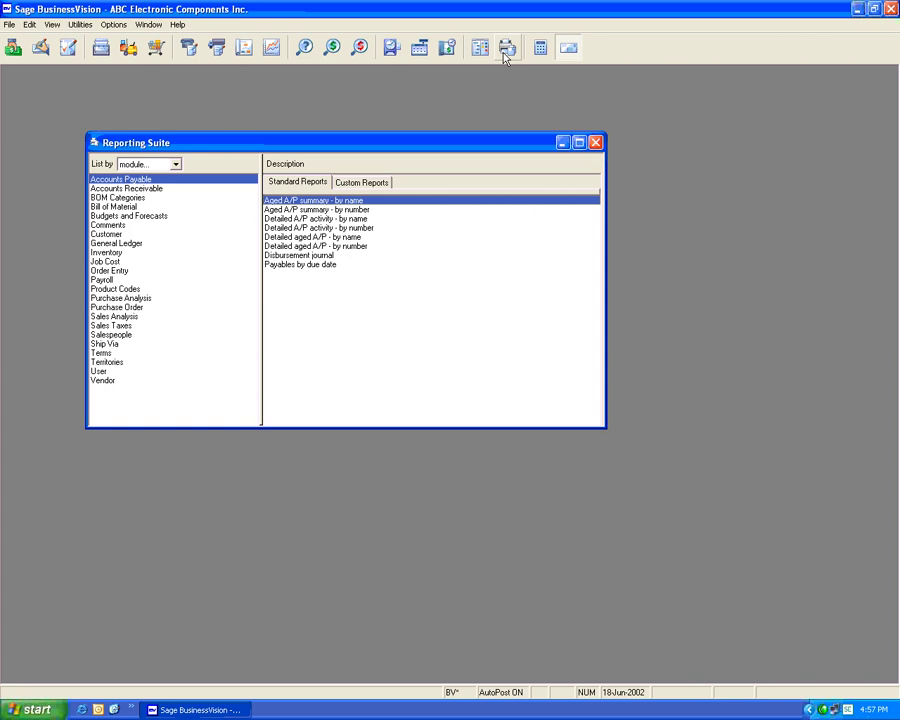
click(110, 234)
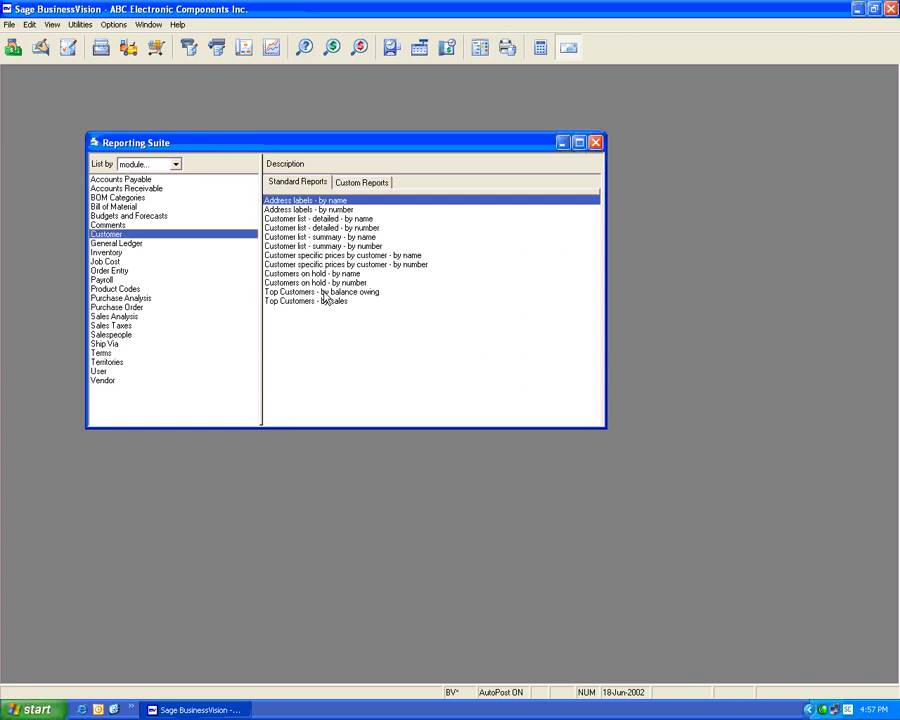
click(329, 256)
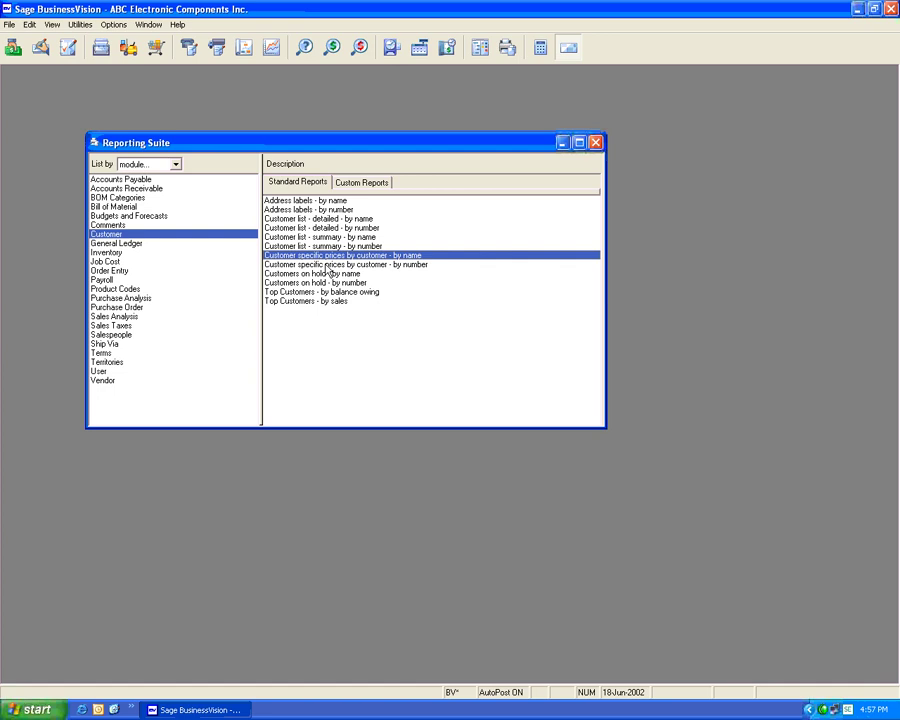
Preview the Inventory module's Customer specific prices by item report for all product codes and part numbers, including physical items
click(116, 254)
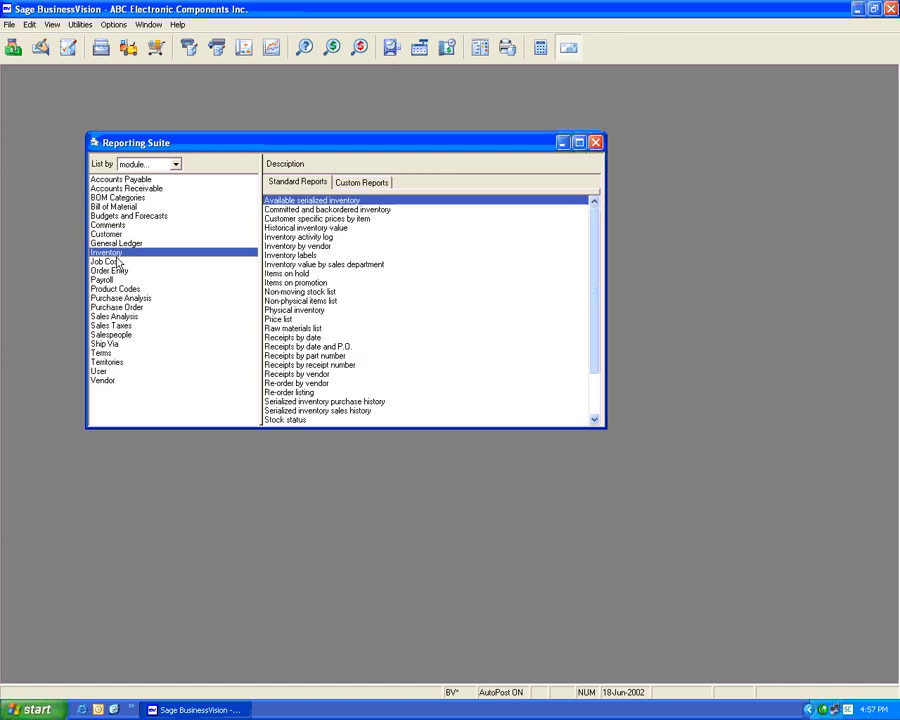
click(325, 219)
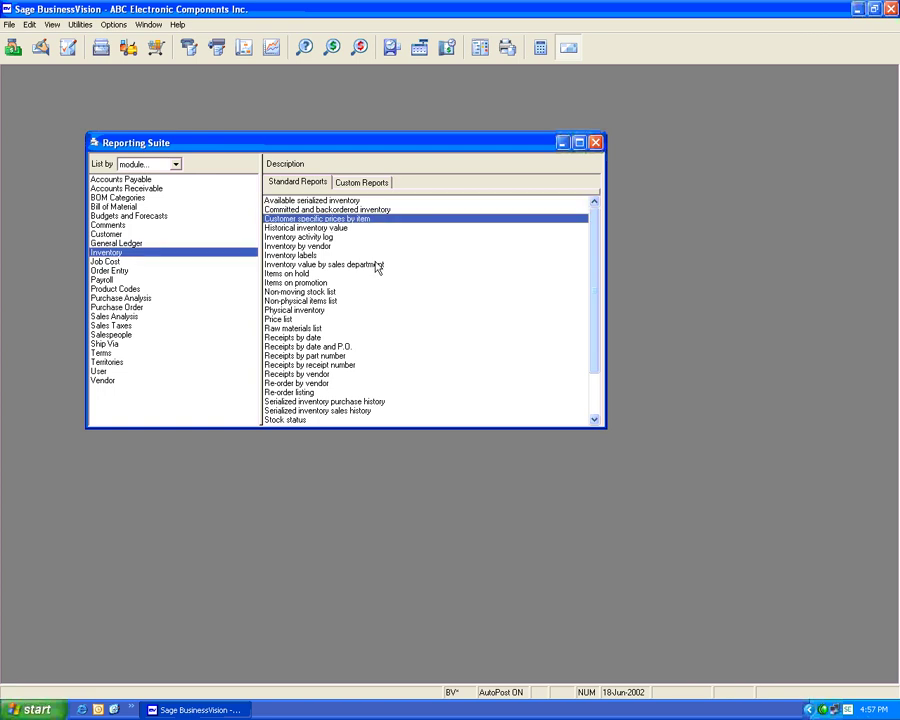
double_click(308, 220)
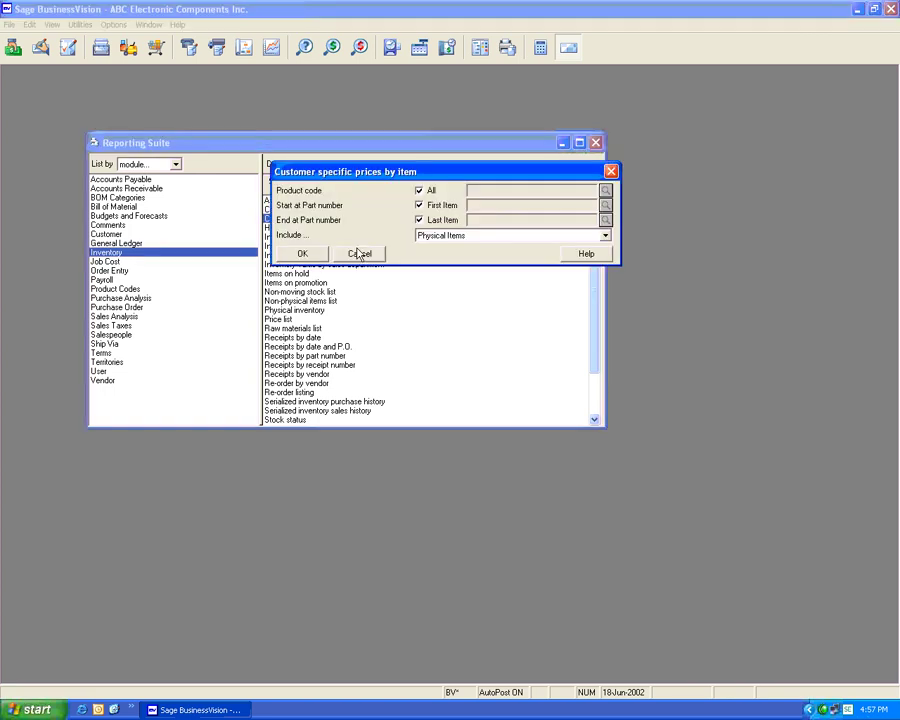
key(Return)
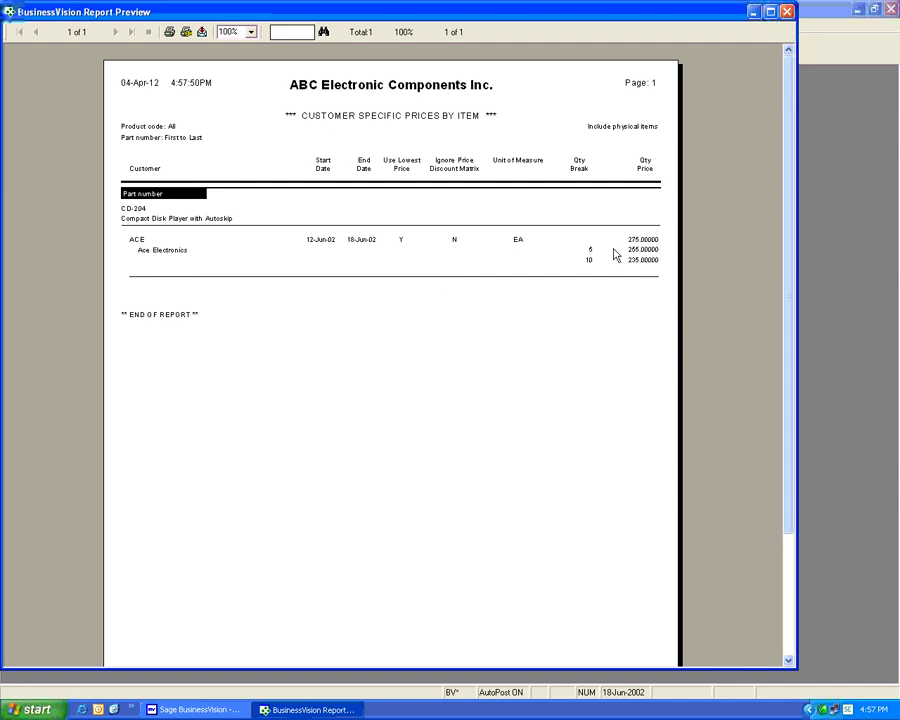
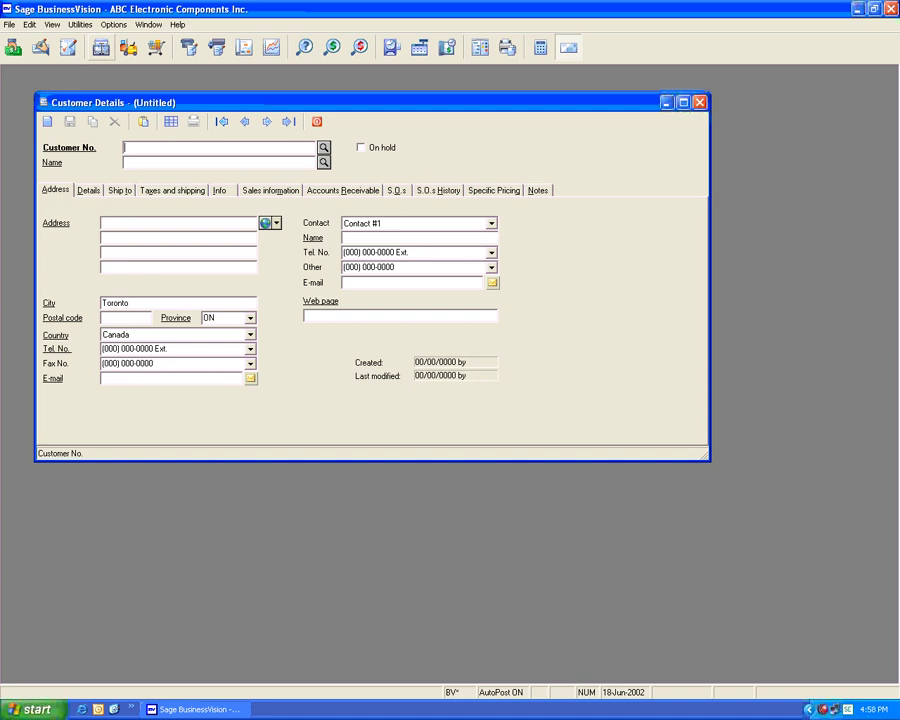
Bring up the Ace Electronics customer record and delete its ship-to address NEW ID 1
click(267, 123)
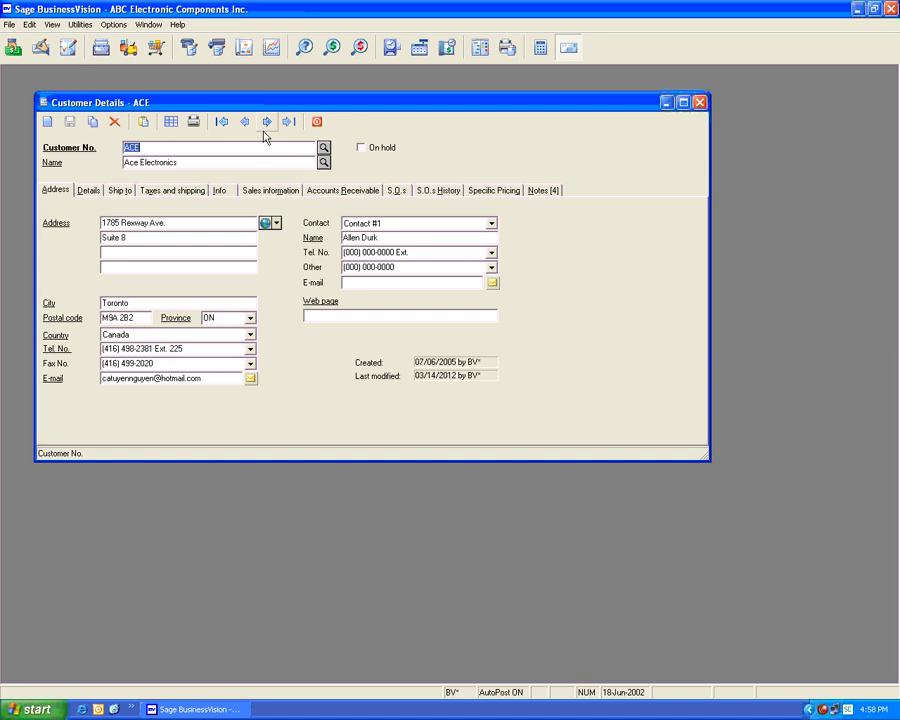
click(121, 189)
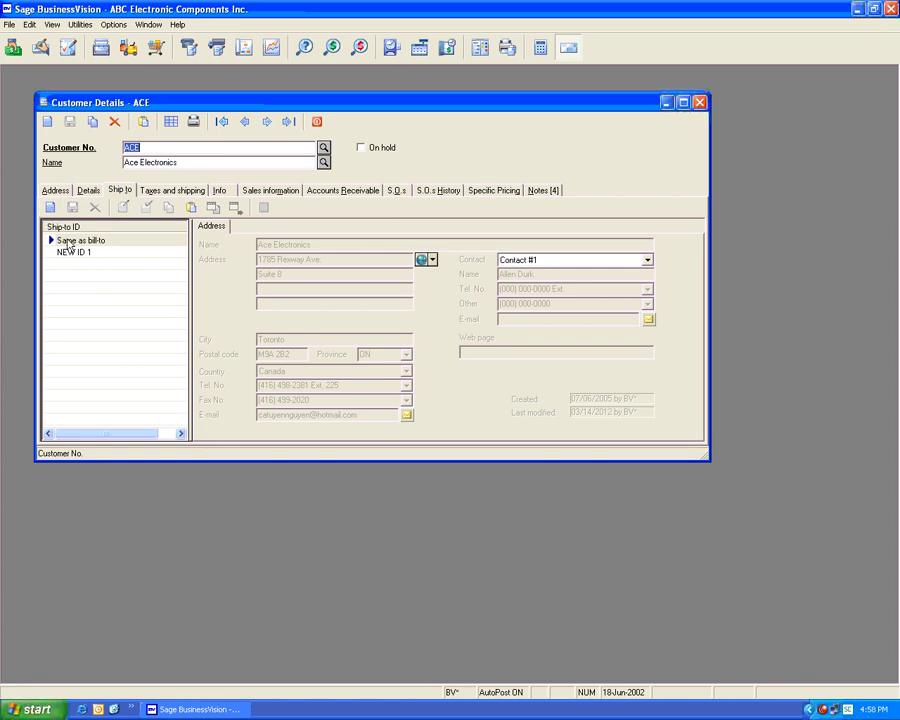
click(72, 251)
key(Delete)
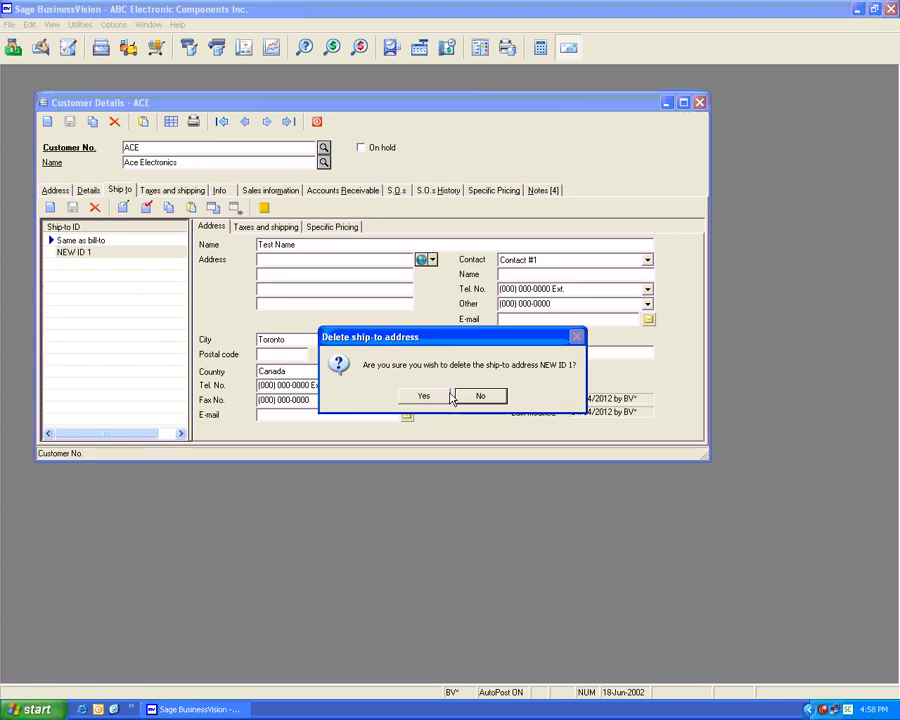
click(420, 392)
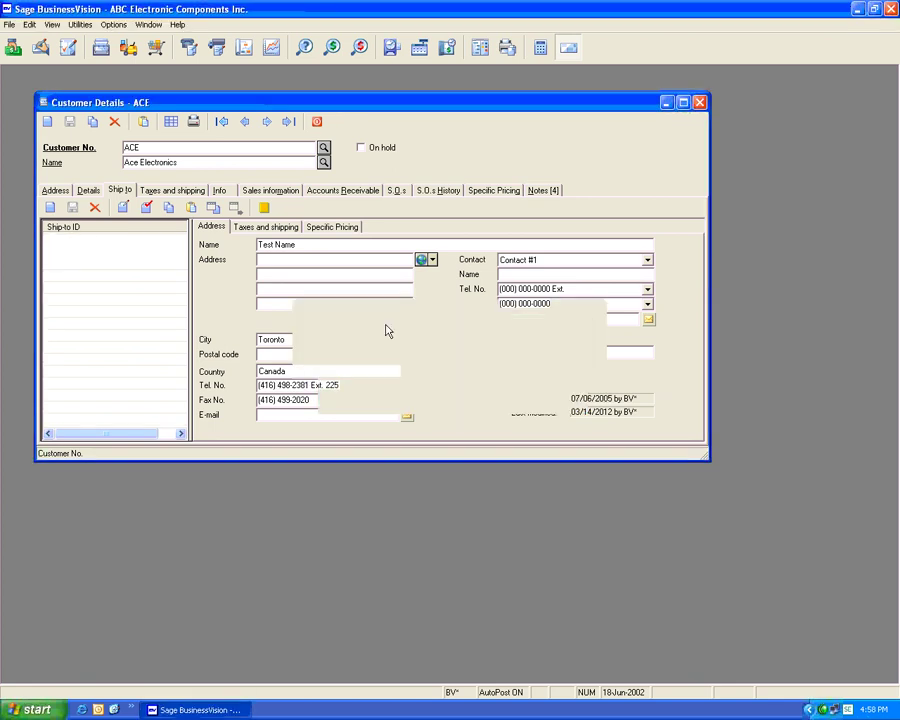
Create a ship-to address with the ID CUSTOMER PR 1 and the name Customer Ship-To 1 for Ace Electronics
click(50, 208)
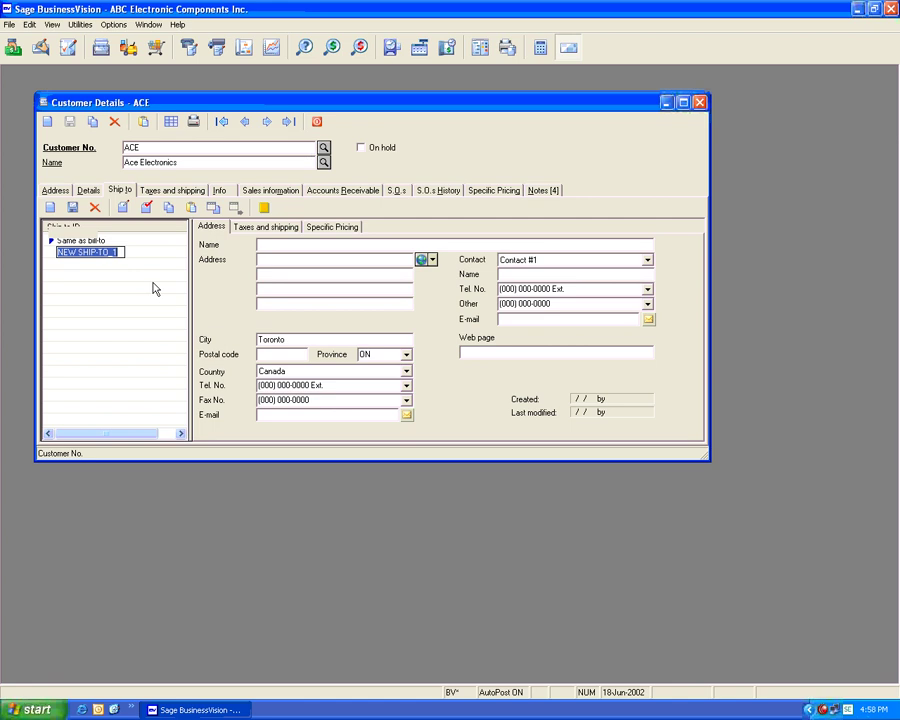
text(O)
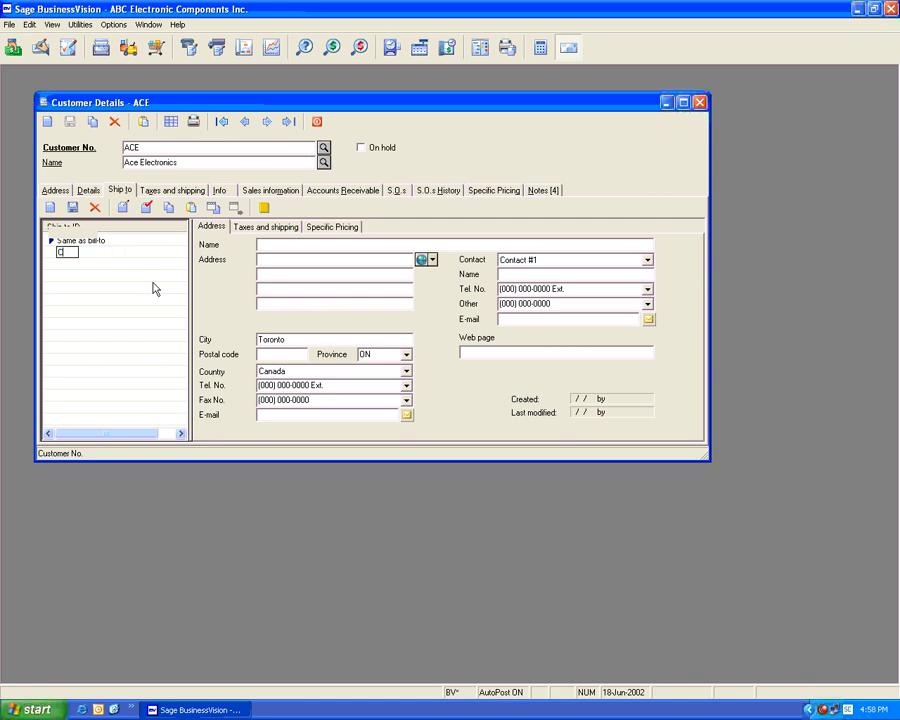
text(USTOMER)
text( SH)
text(RI)
key(BackSpace)
key(BackSpace)
key(BackSpace)
key(BackSpace)
text(PR 1)
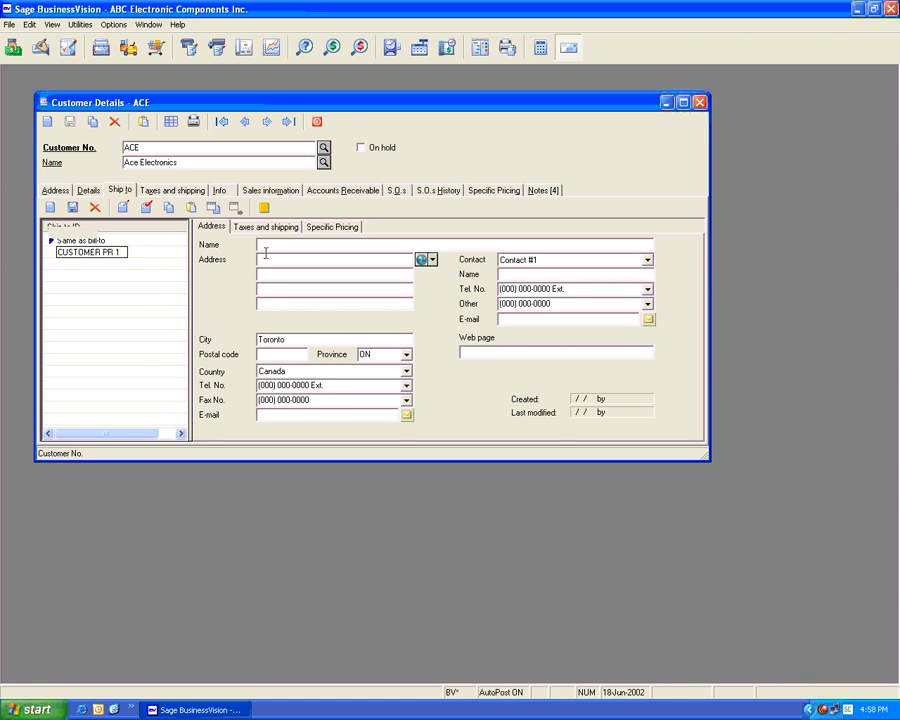
click(271, 245)
text(Customer Ship-To 1)
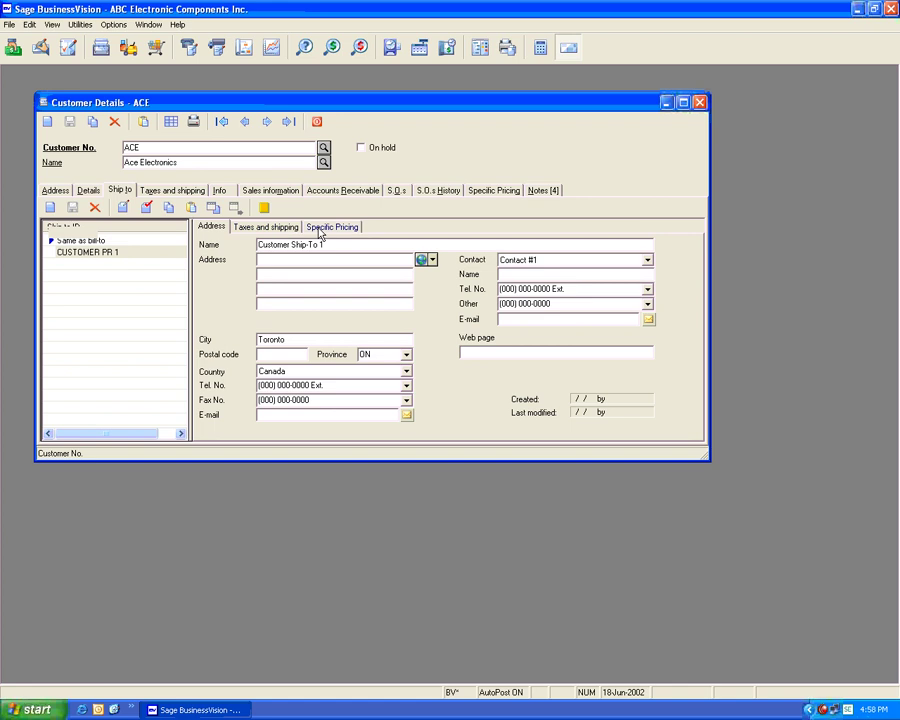
Review the taxes and shipping settings of ship-to CUSTOMER PR 1 and the specific prices listed for the main Ace Electronics account
click(268, 229)
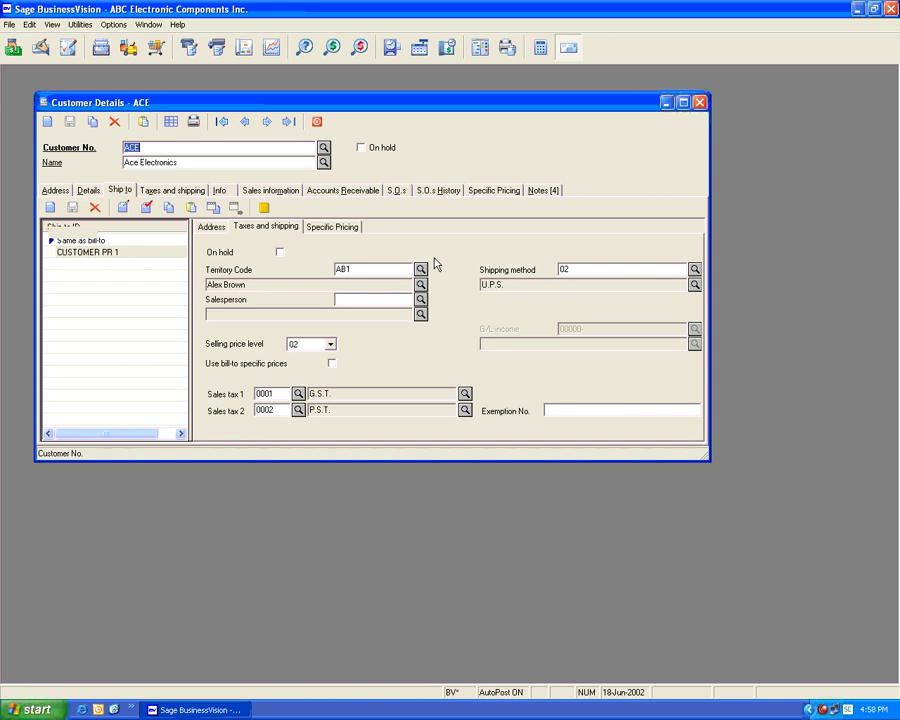
click(495, 191)
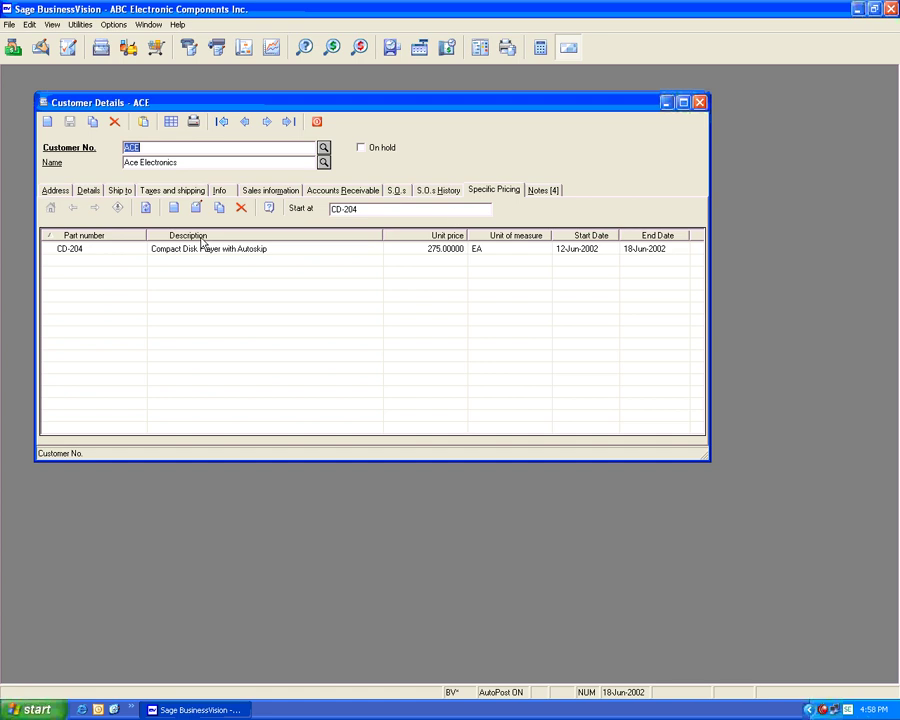
click(120, 190)
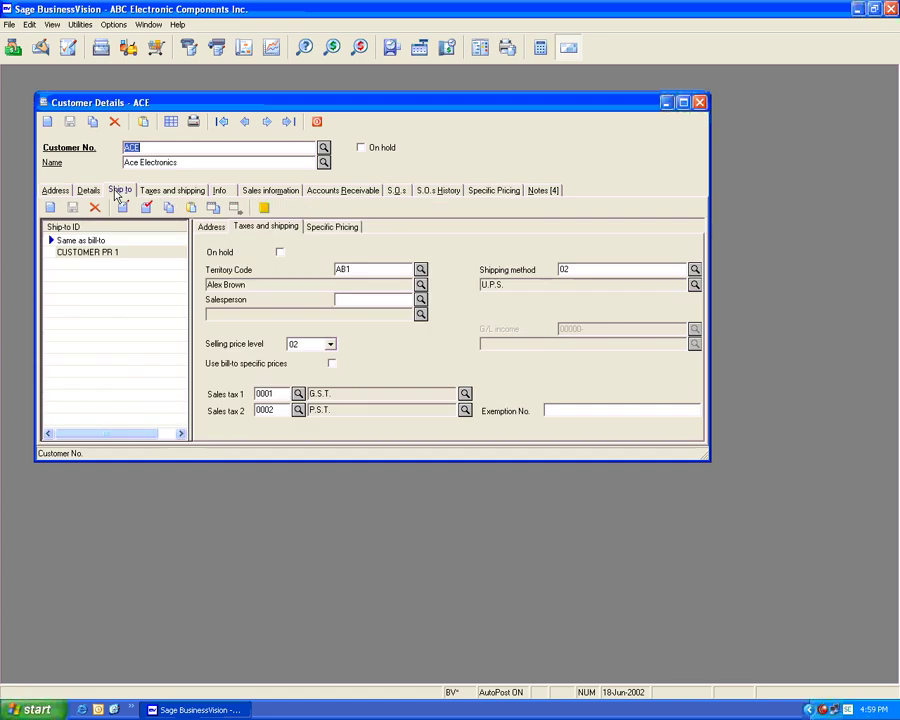
click(112, 252)
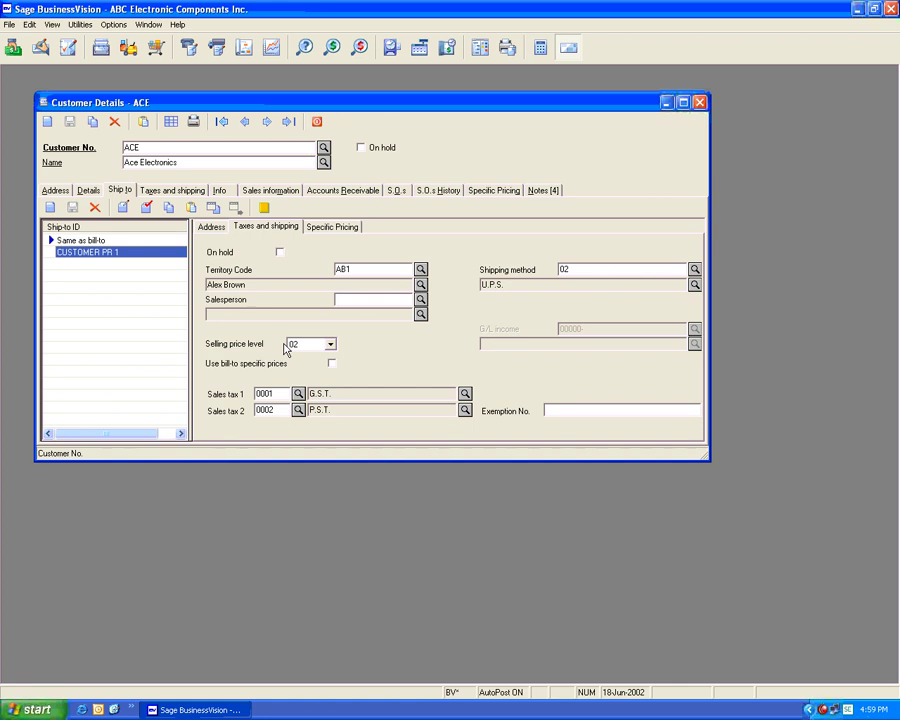
Add and save a specific selling price of 222 for part CD-204 under ship-to CUSTOMER PR 1
click(331, 227)
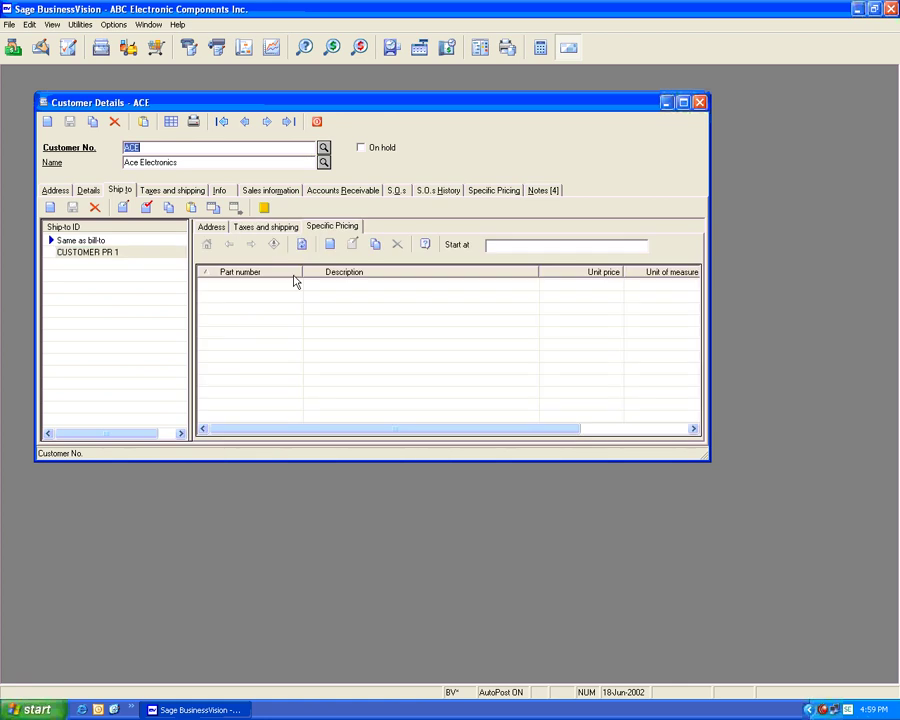
click(131, 252)
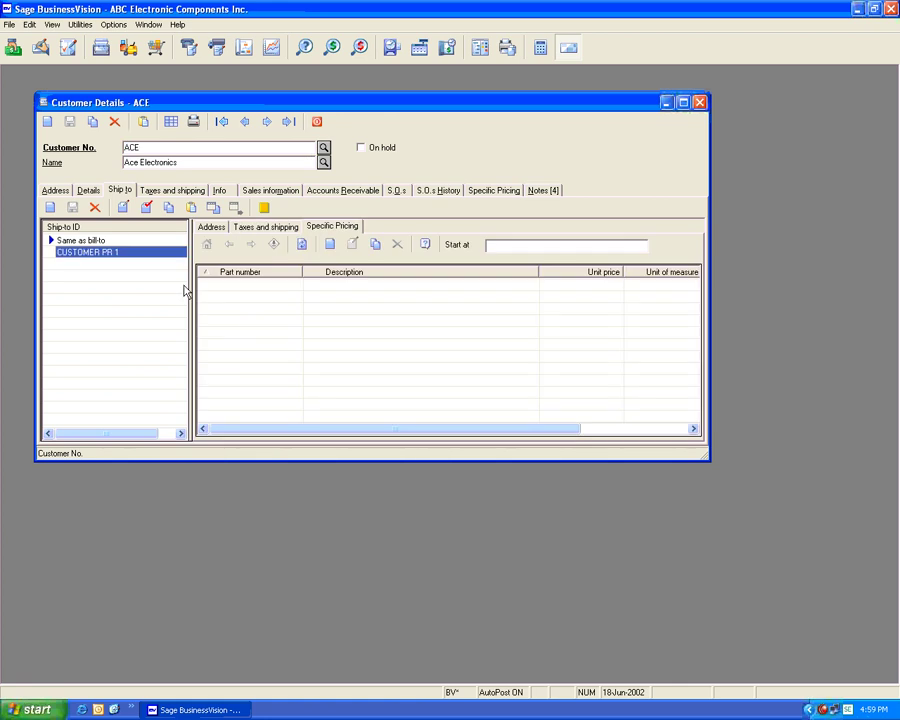
click(331, 246)
text(CD)
key(Tab)
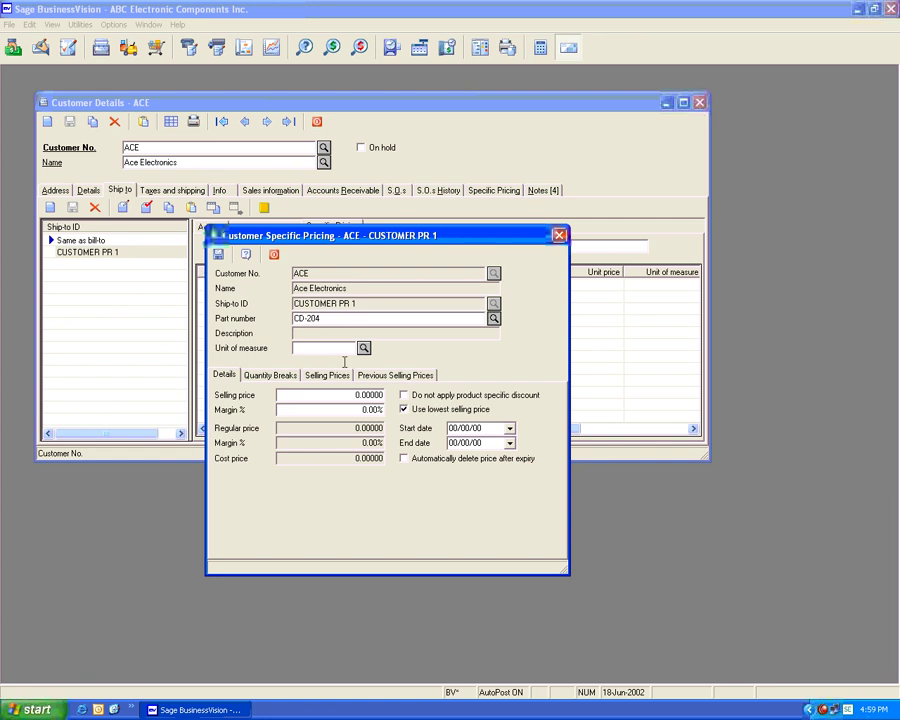
click(363, 398)
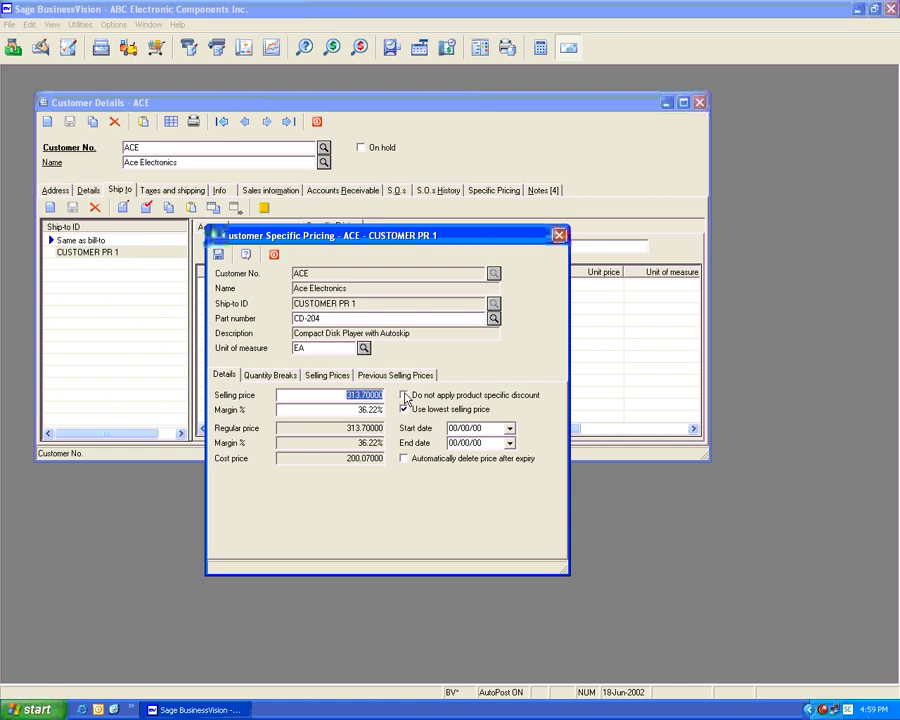
text(222)
key(Tab)
key(Tab)
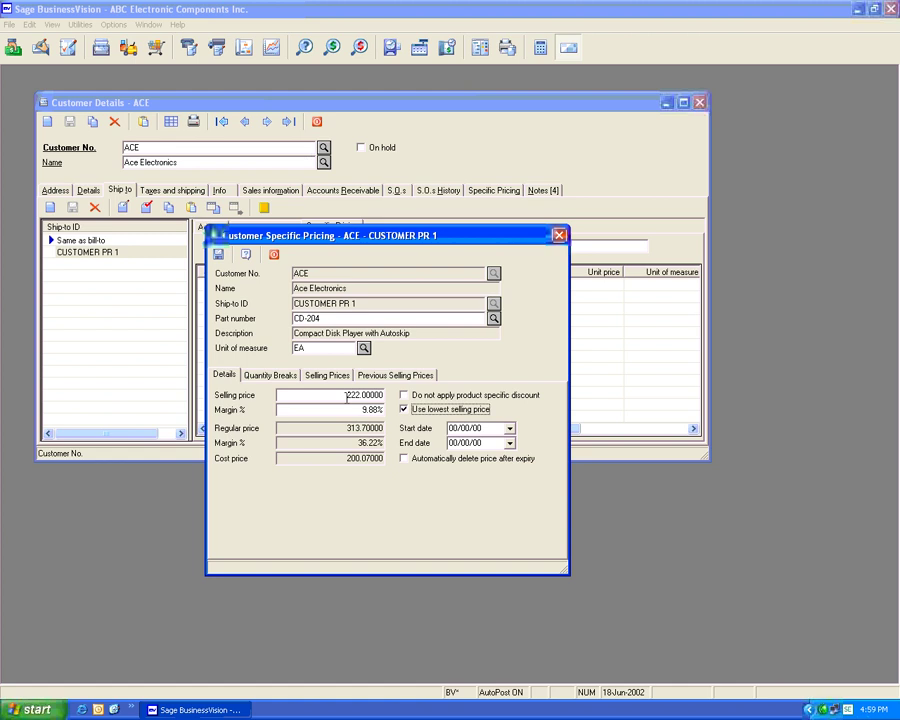
click(218, 255)
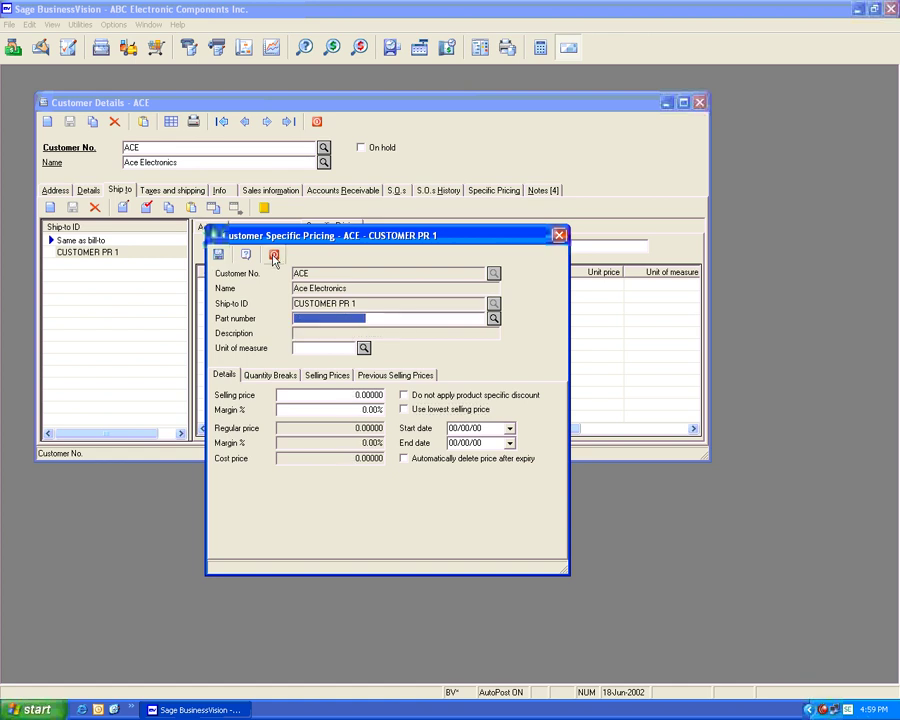
click(274, 255)
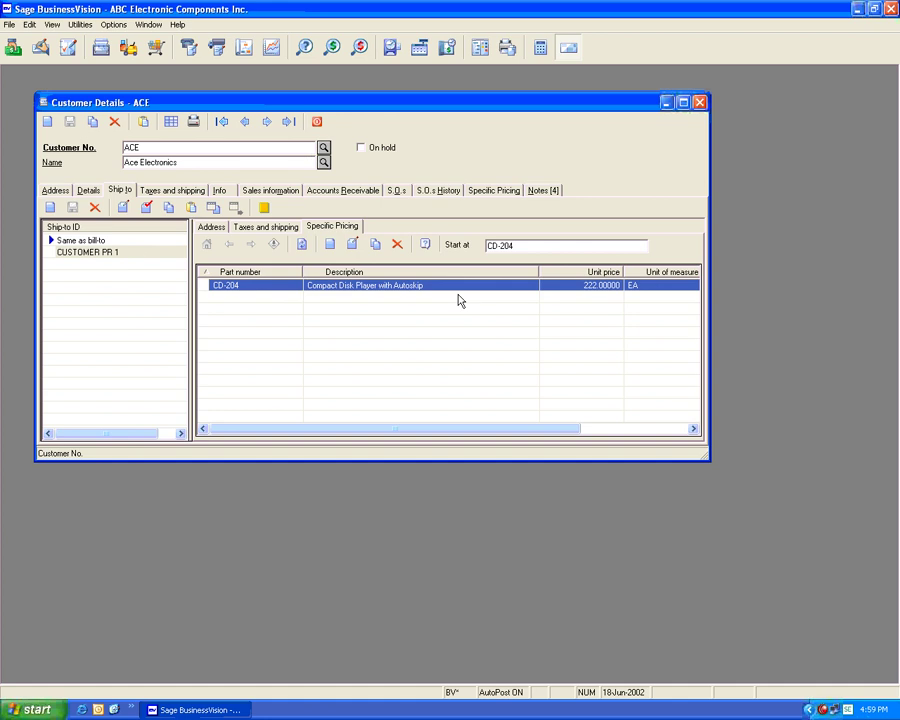
click(139, 255)
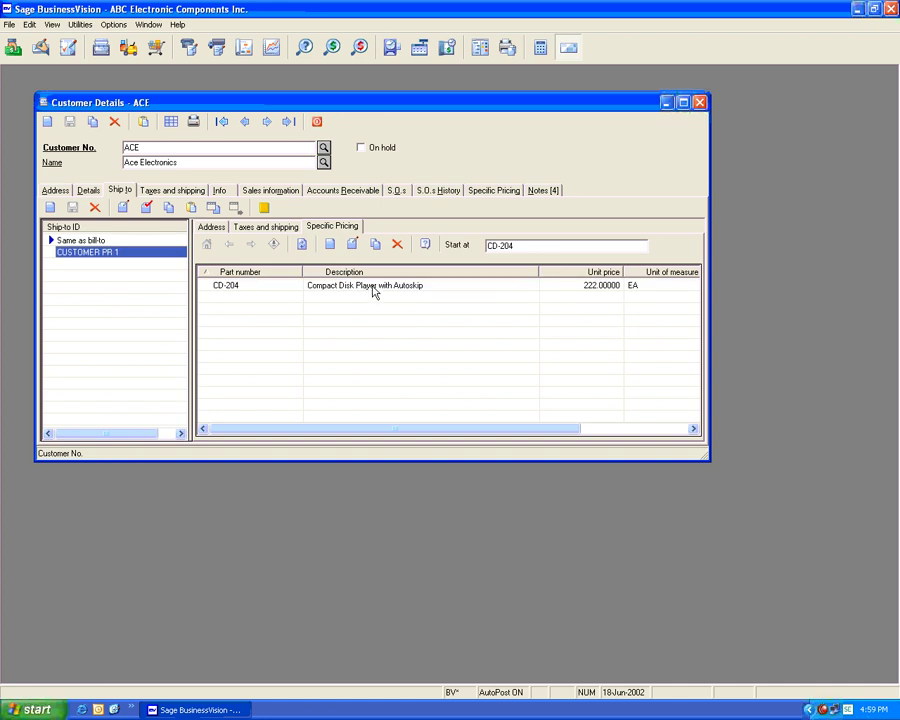
Start a sales order for customer ACE and set CUSTOMER PR 1 as its ship-to address
click(189, 47)
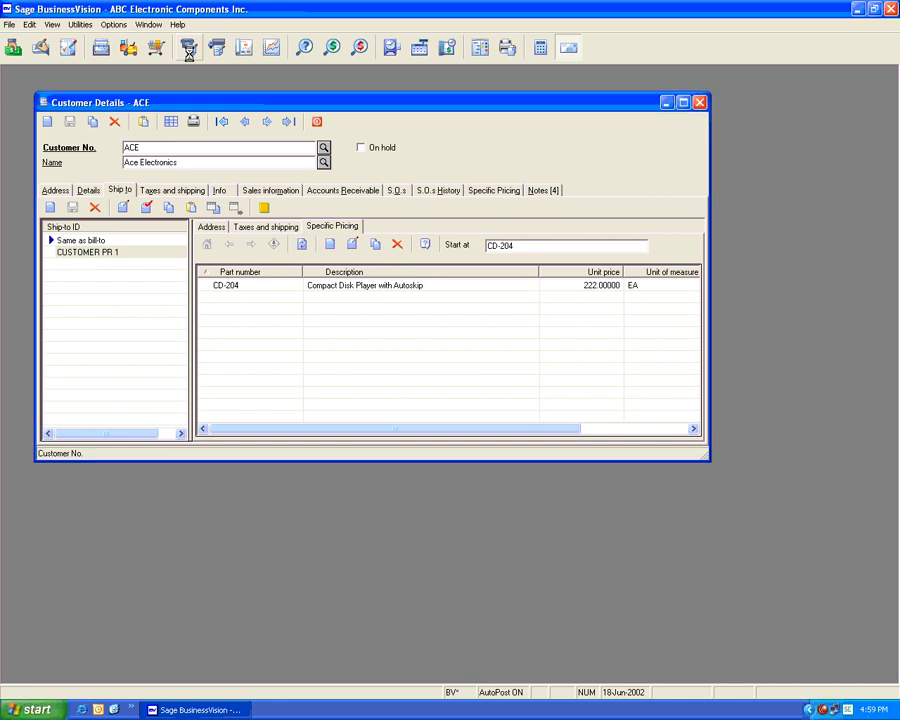
click(193, 143)
text(ACE)
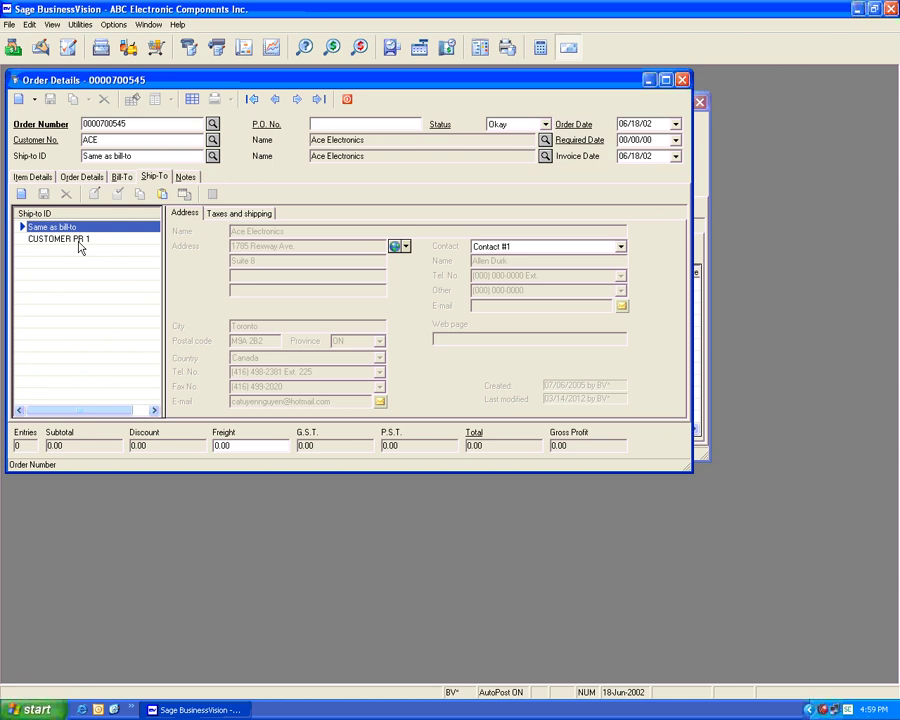
click(79, 241)
click(118, 195)
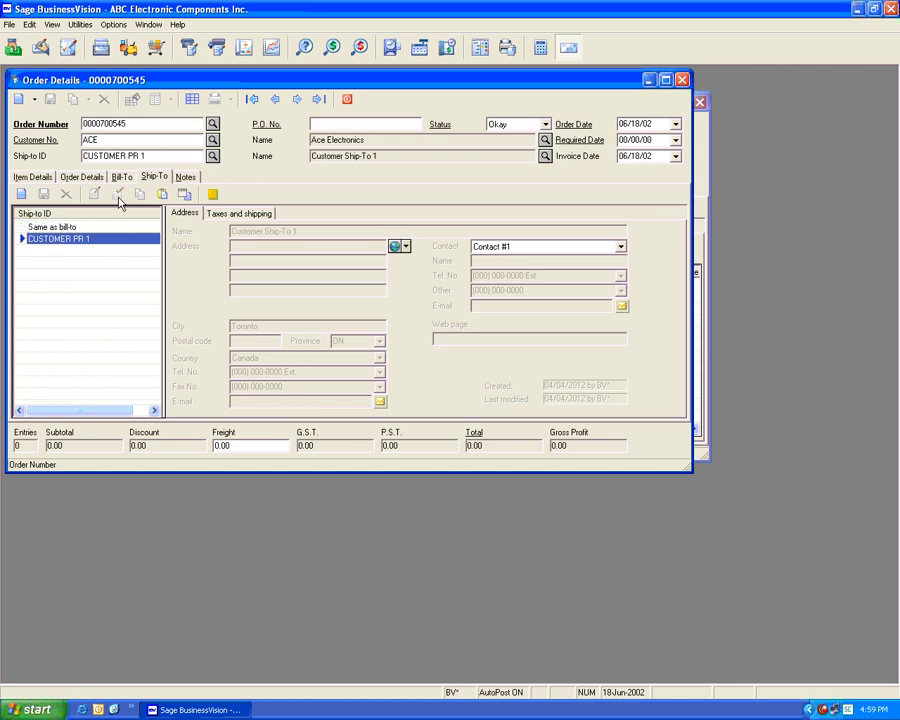
Enter part CD-204 as the order's first item to test the ship-to specific price
click(33, 177)
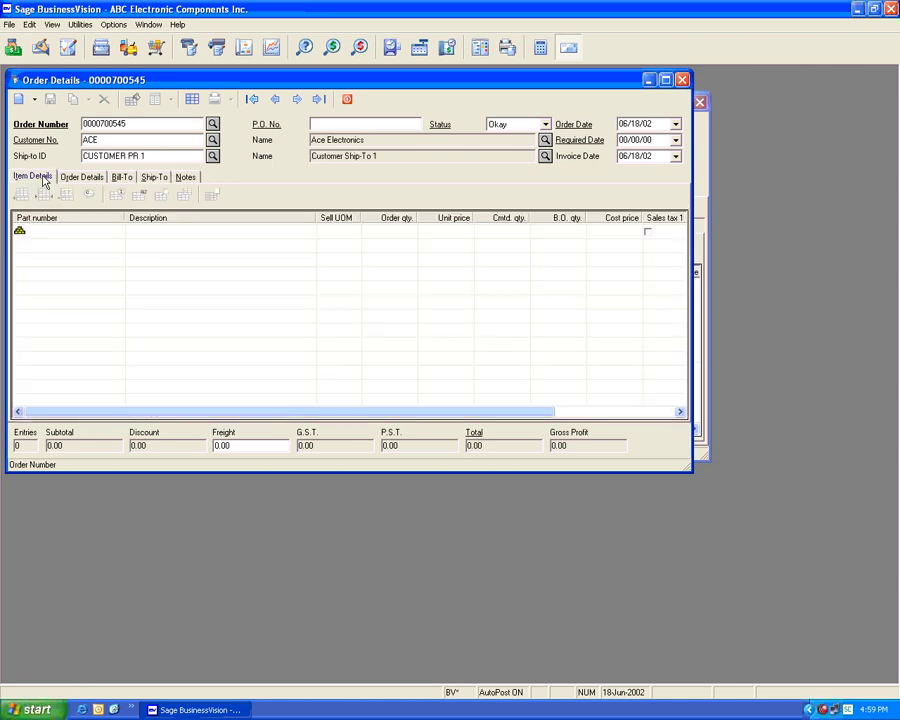
click(57, 231)
text(CD)
key(Tab)
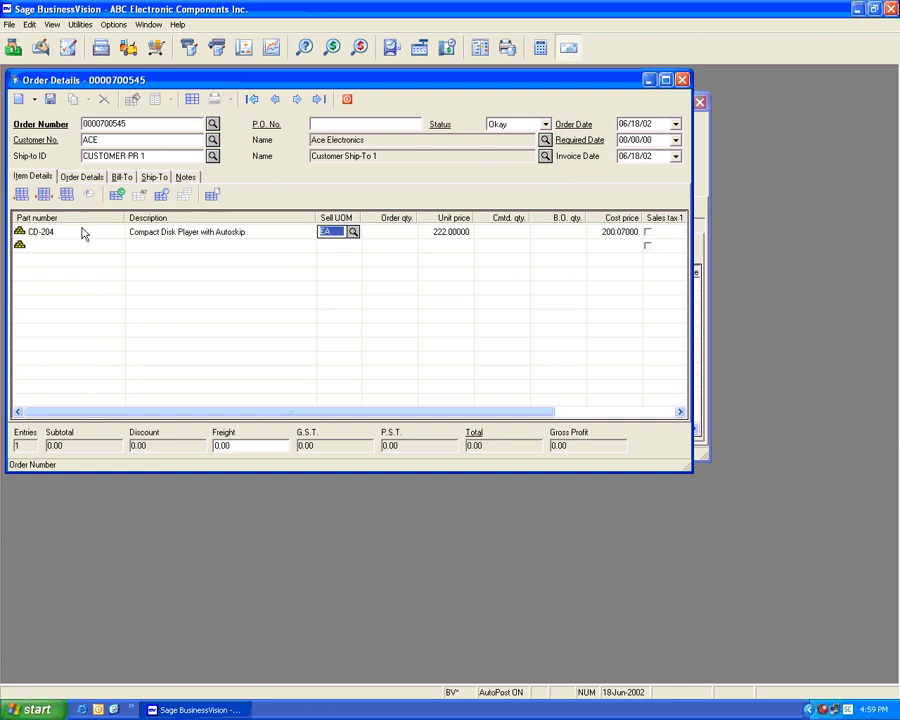
key(Tab)
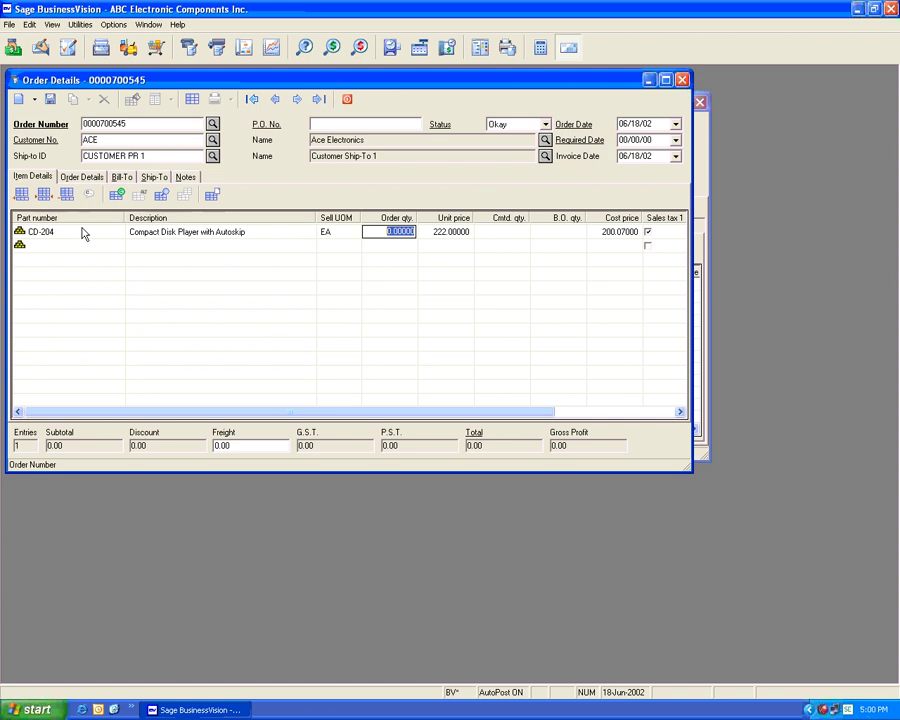
key(Tab)
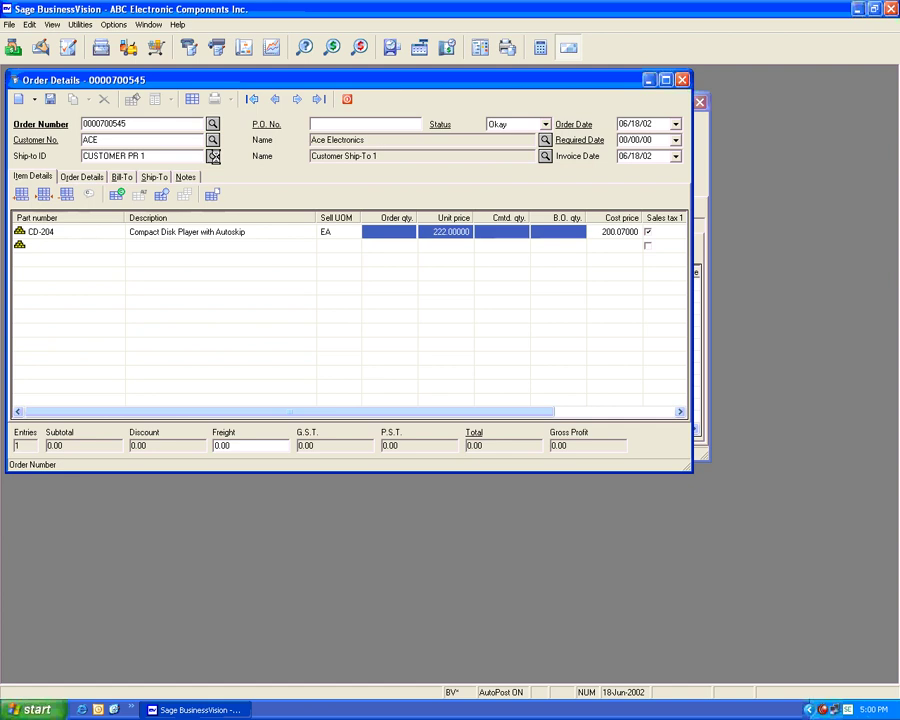
Switch the order's ship-to from CUSTOMER PR 1 to the main Ace Electronics address and close the order without saving
click(214, 158)
click(83, 169)
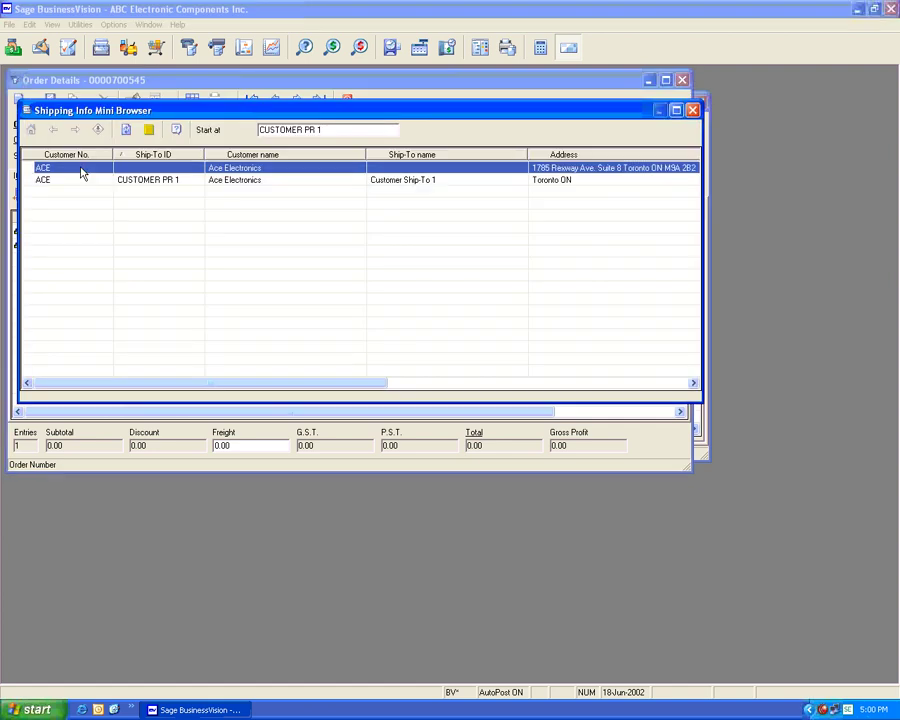
double_click(83, 172)
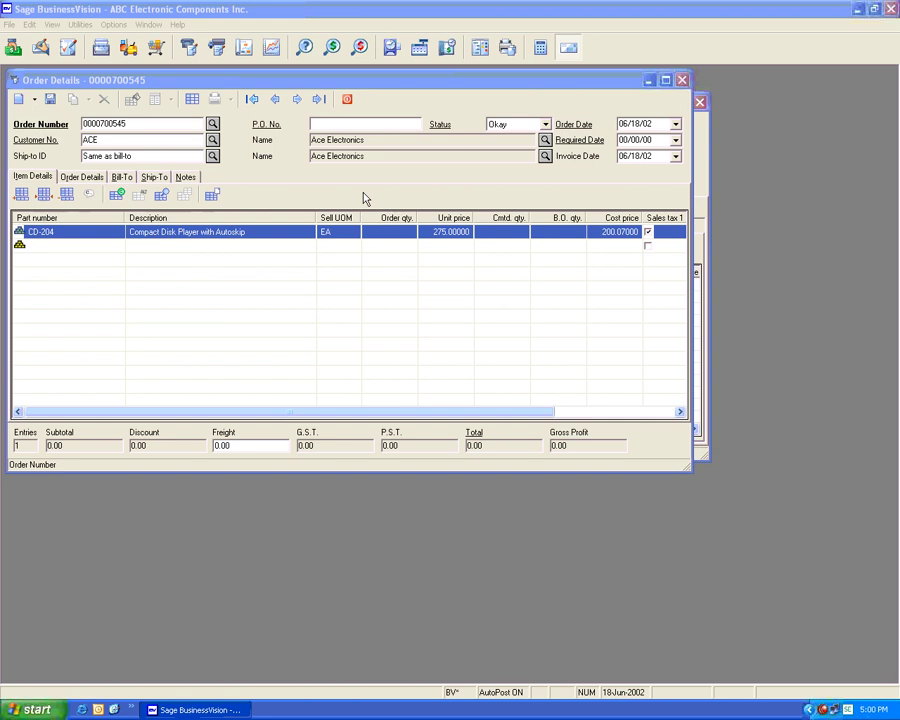
click(350, 102)
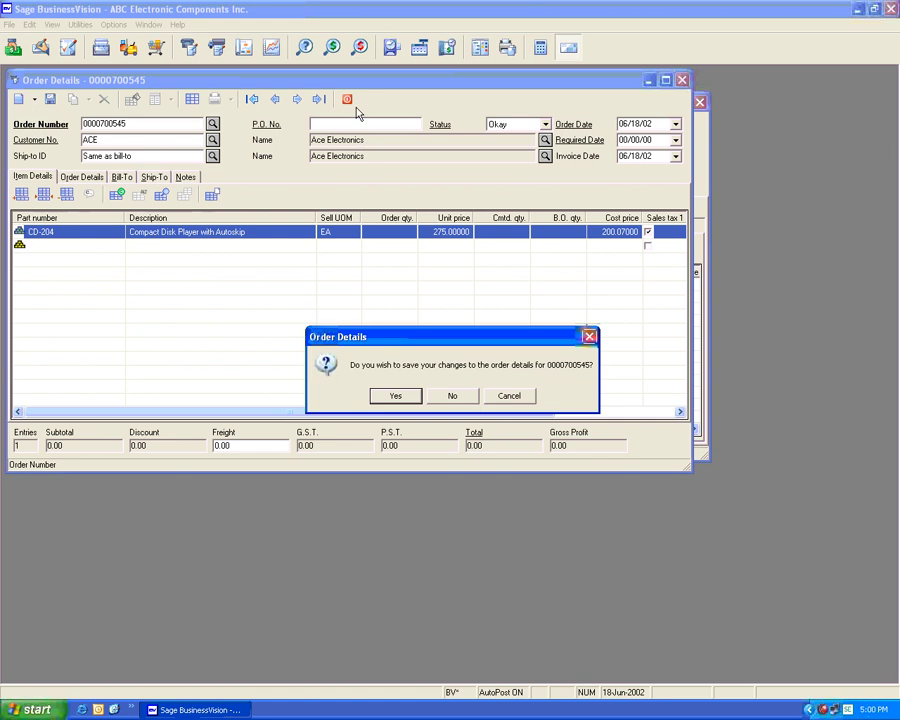
click(460, 395)
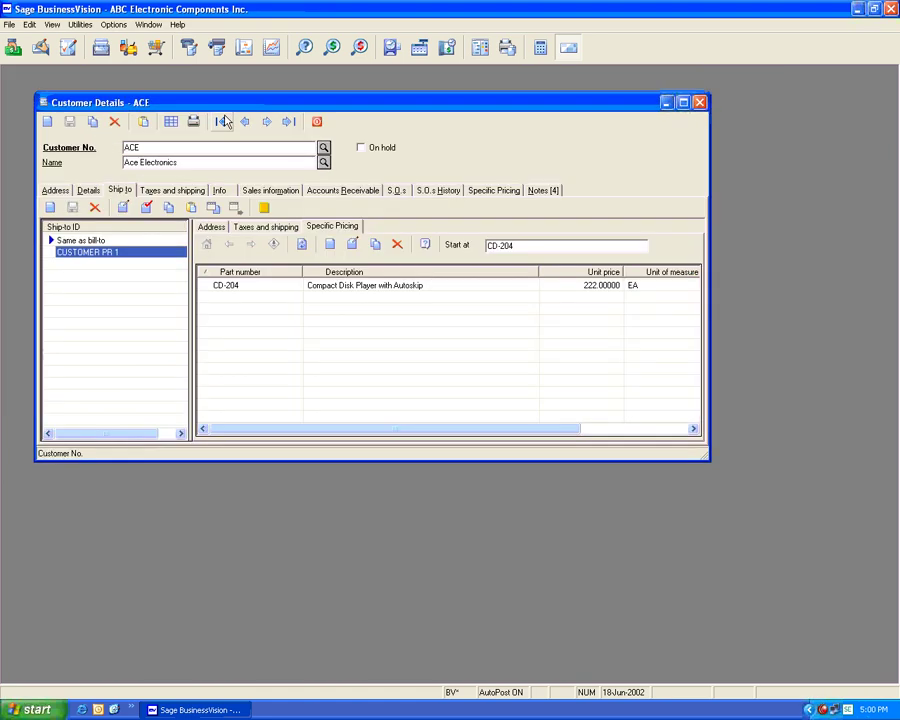
Review the CD-204 specific price and the taxes and shipping settings of ship-to CUSTOMER PR 1
click(220, 284)
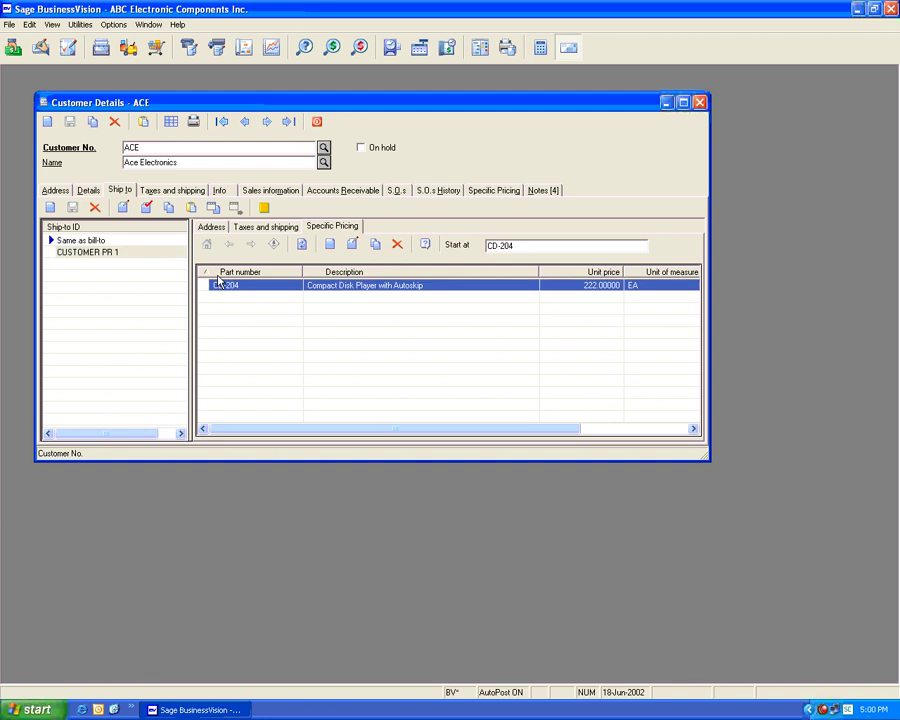
click(160, 273)
click(236, 288)
click(283, 231)
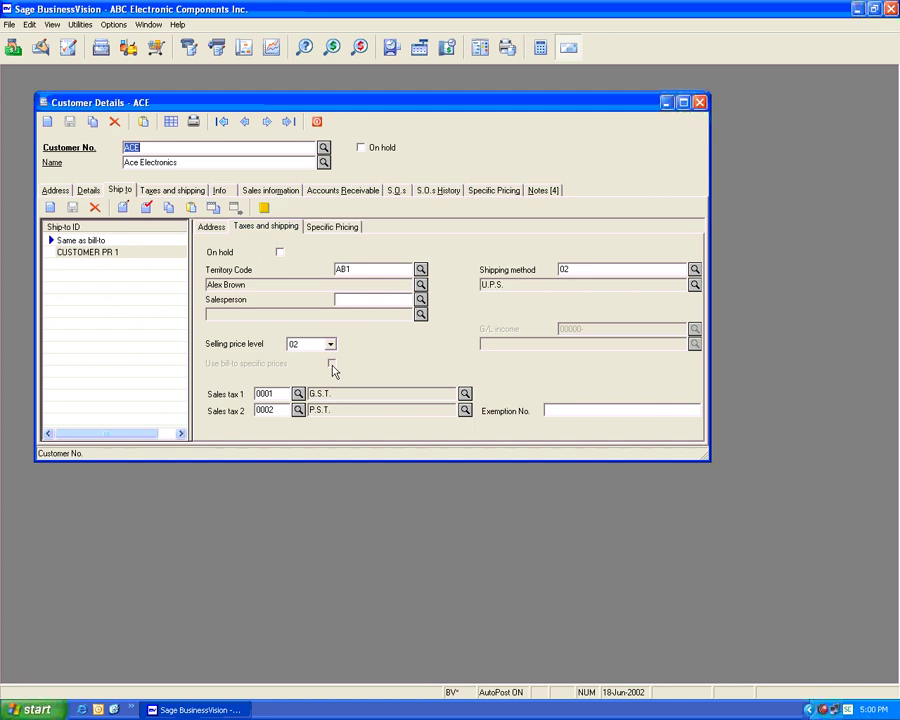
click(333, 229)
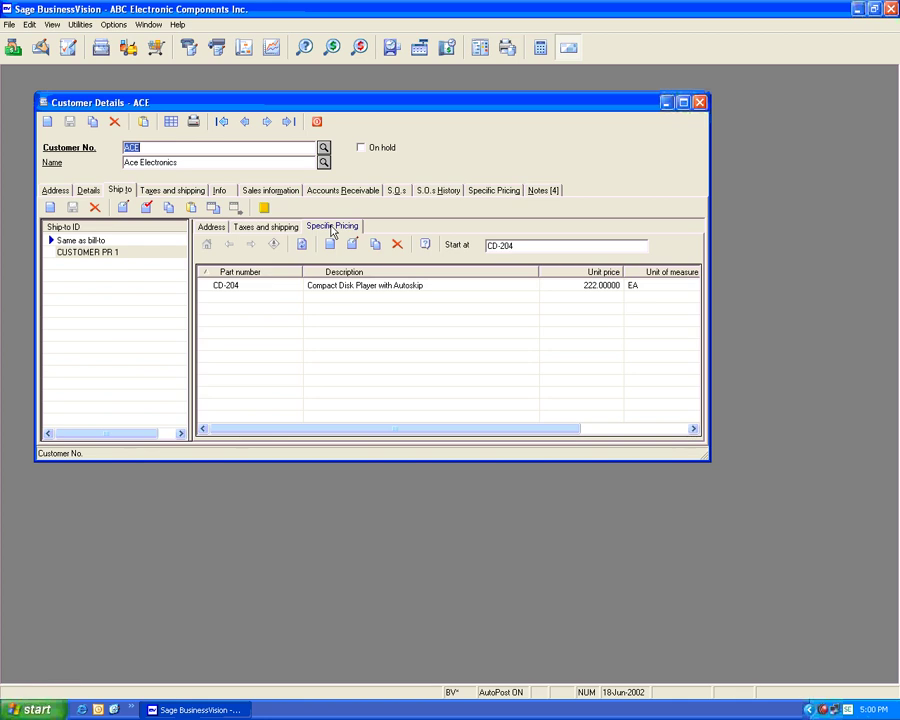
click(266, 227)
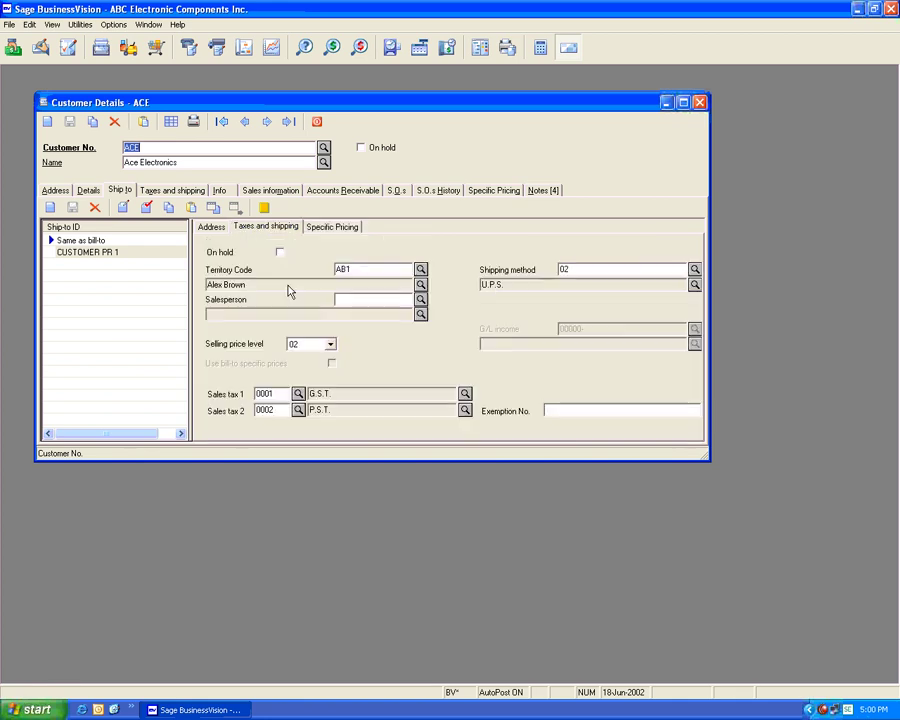
Delete the specific price for part CD-204 from ship-to CUSTOMER PR 1
click(332, 226)
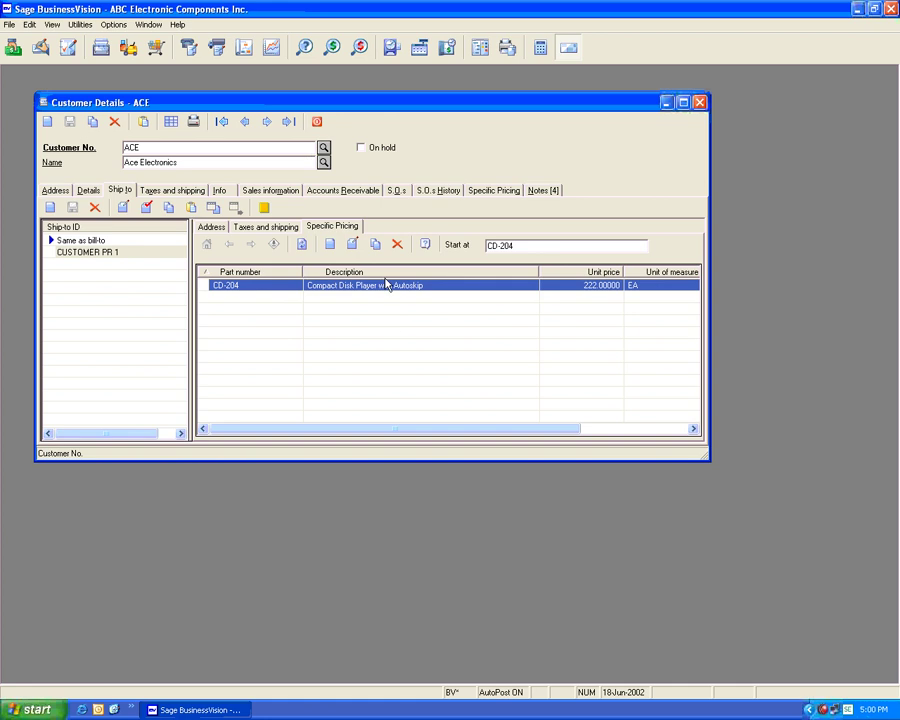
click(397, 244)
click(427, 395)
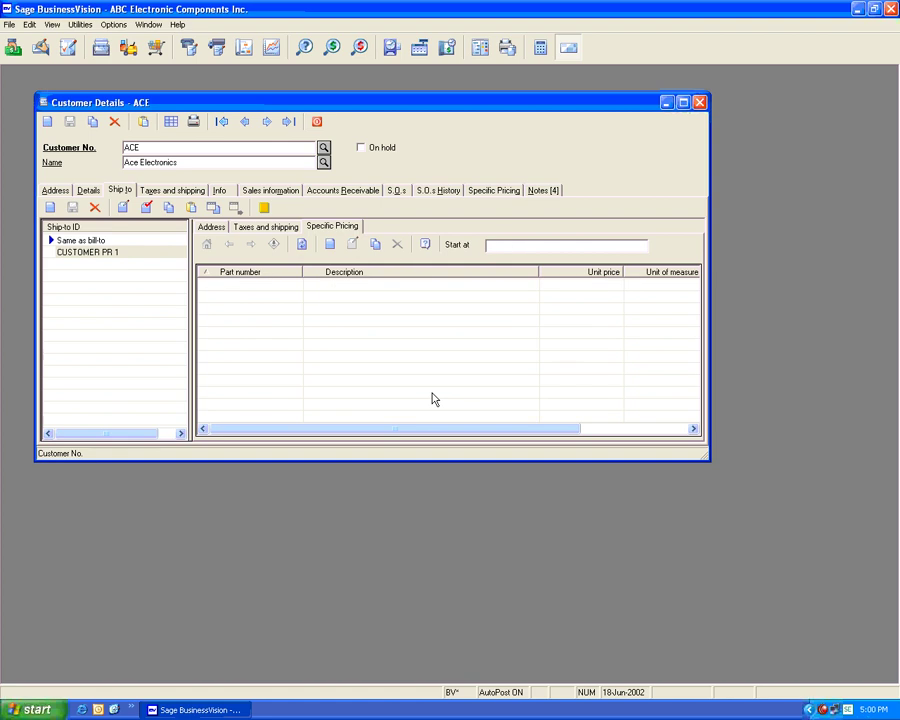
Enable the use of bill-to specific prices for ship-to CUSTOMER PR 1 and save the ship-to
click(274, 228)
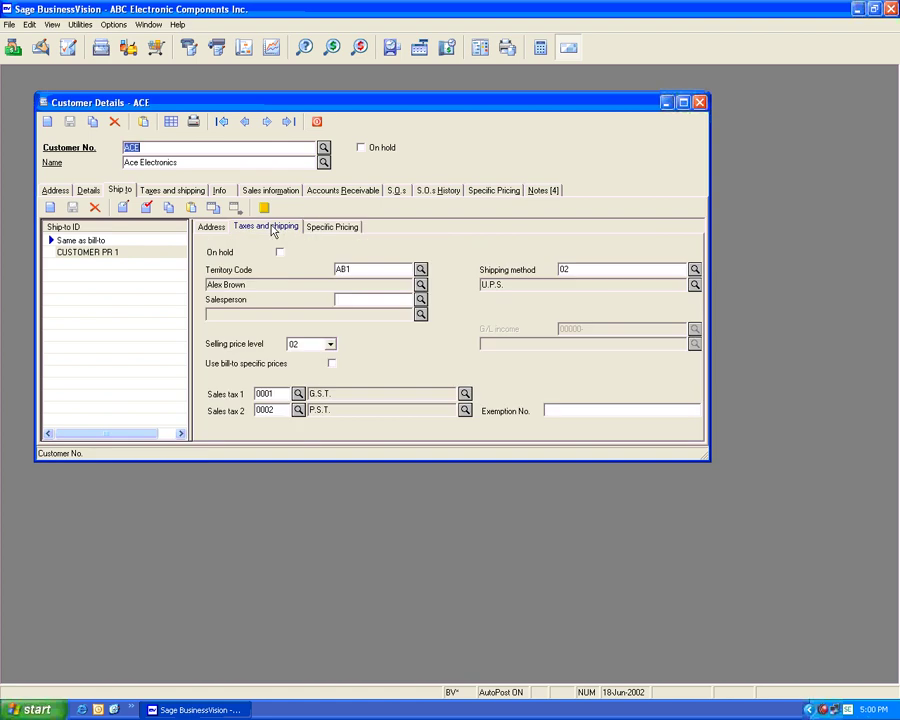
click(332, 365)
click(72, 208)
Compare the specific prices of ship-to CUSTOMER PR 1 with those of the main Ace Electronics account, and close the customer record
click(332, 226)
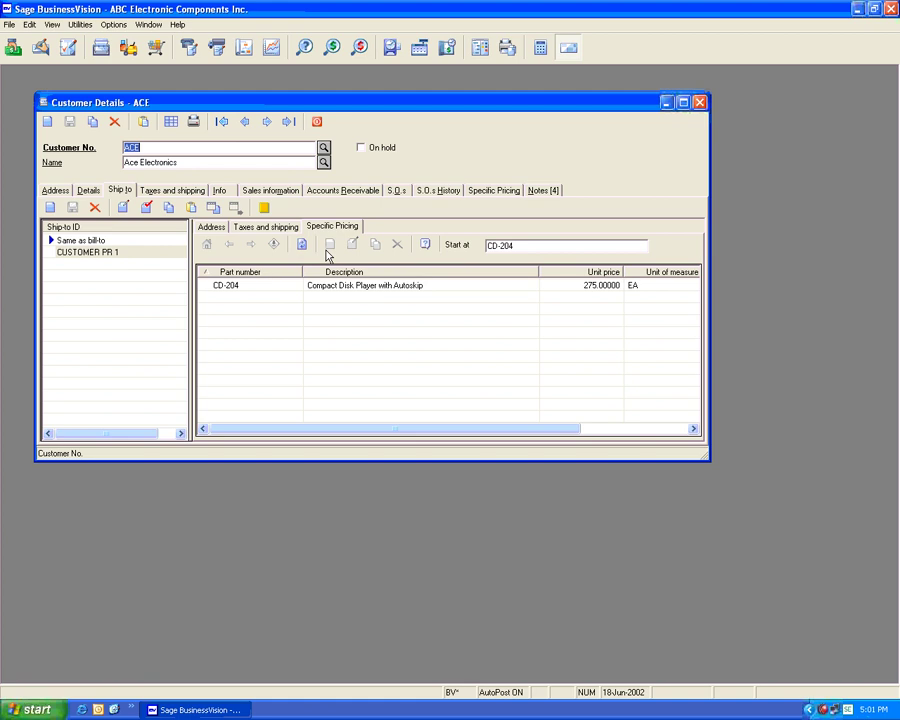
click(548, 288)
click(494, 191)
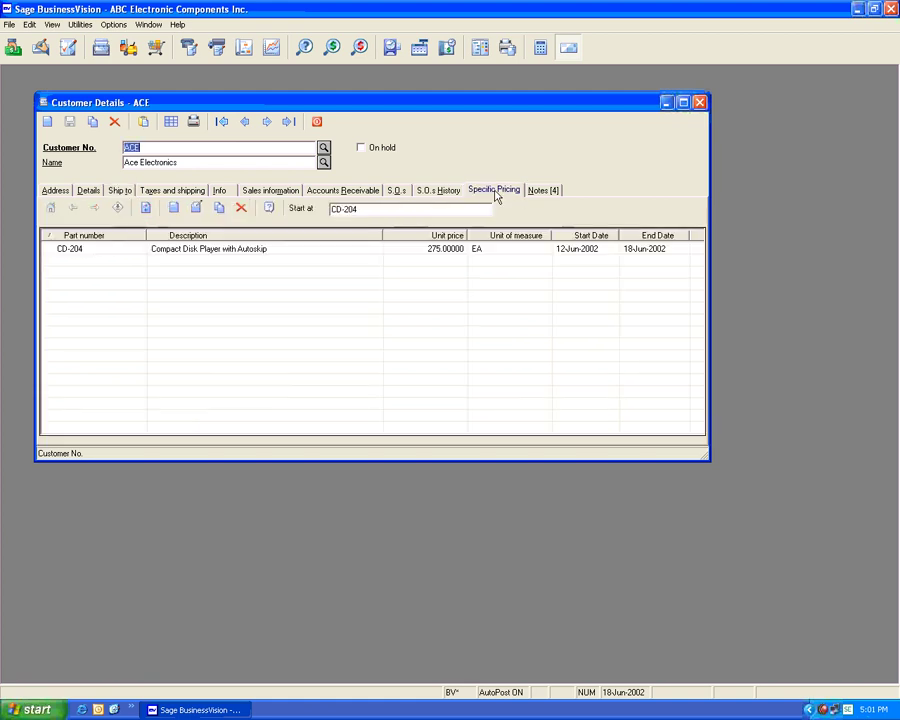
click(133, 190)
click(262, 290)
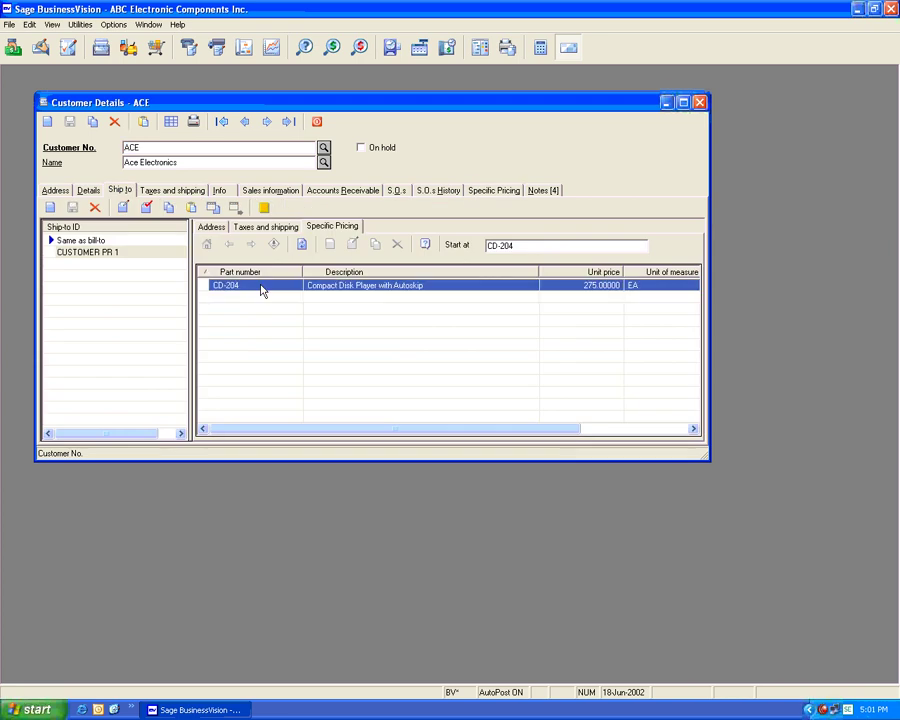
key(Escape)
Start a new sales order for customer ACE with CUSTOMER PR 1 as the ship-to
click(188, 47)
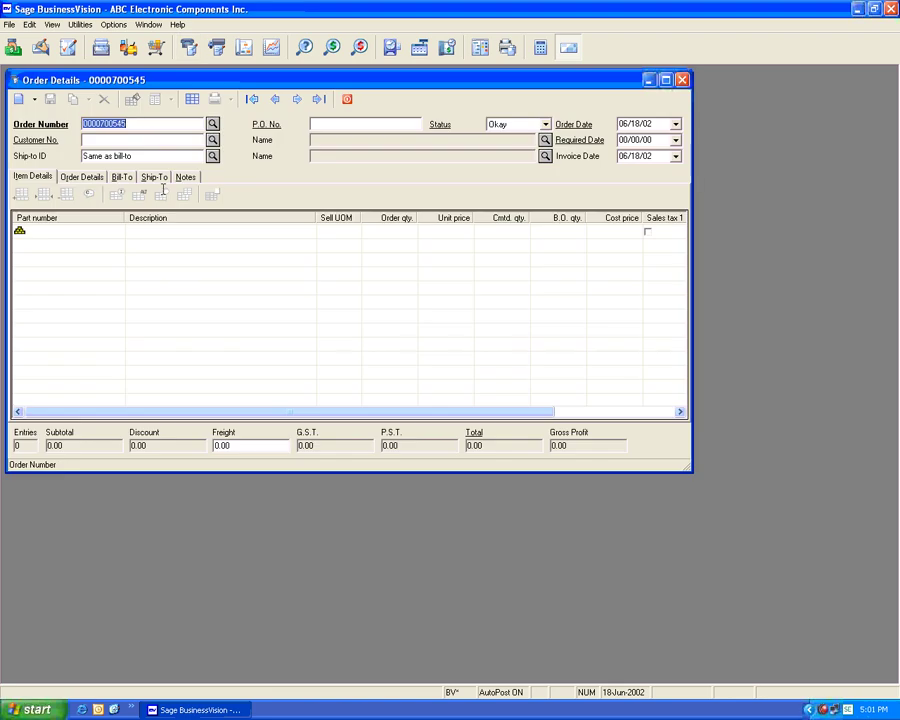
click(146, 140)
text(AC)
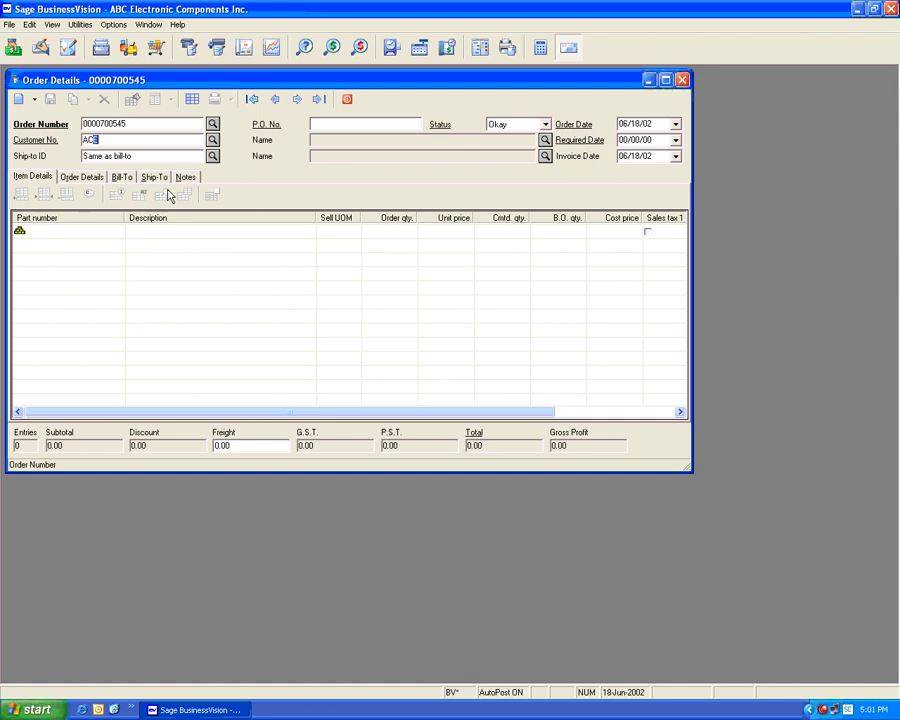
text(E)
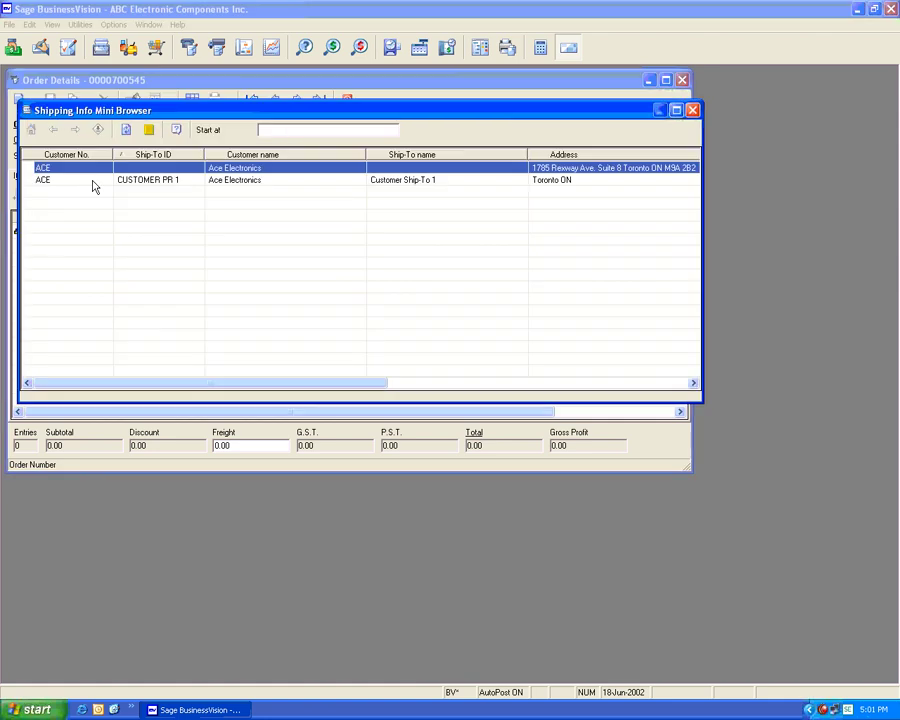
double_click(92, 181)
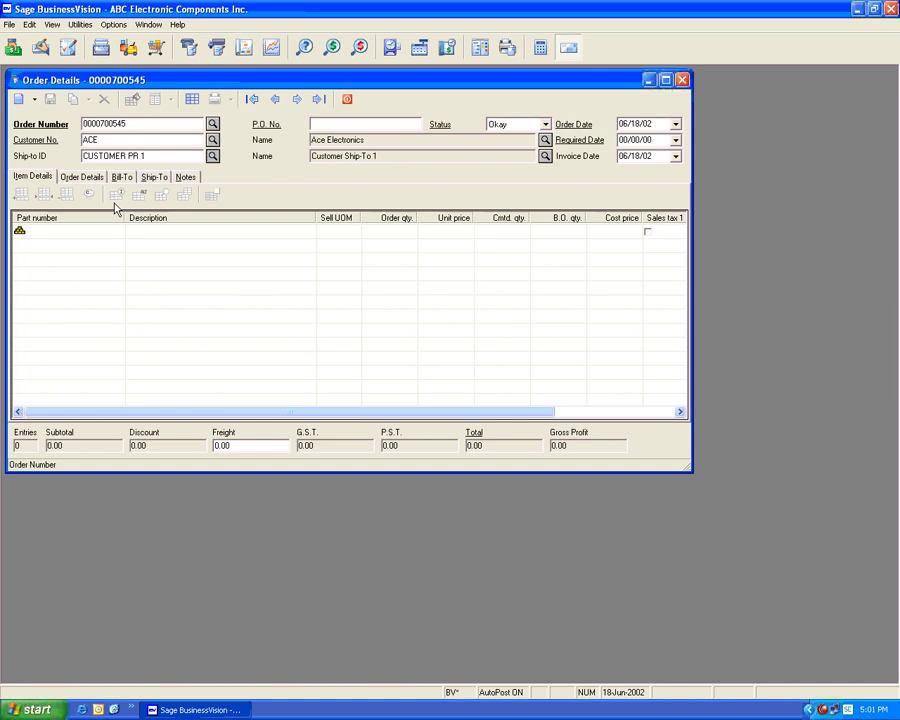
Enter part CD-204 on the order to test the bill-to specific price, and close the order without saving
click(93, 230)
text(CD)
key(Tab)
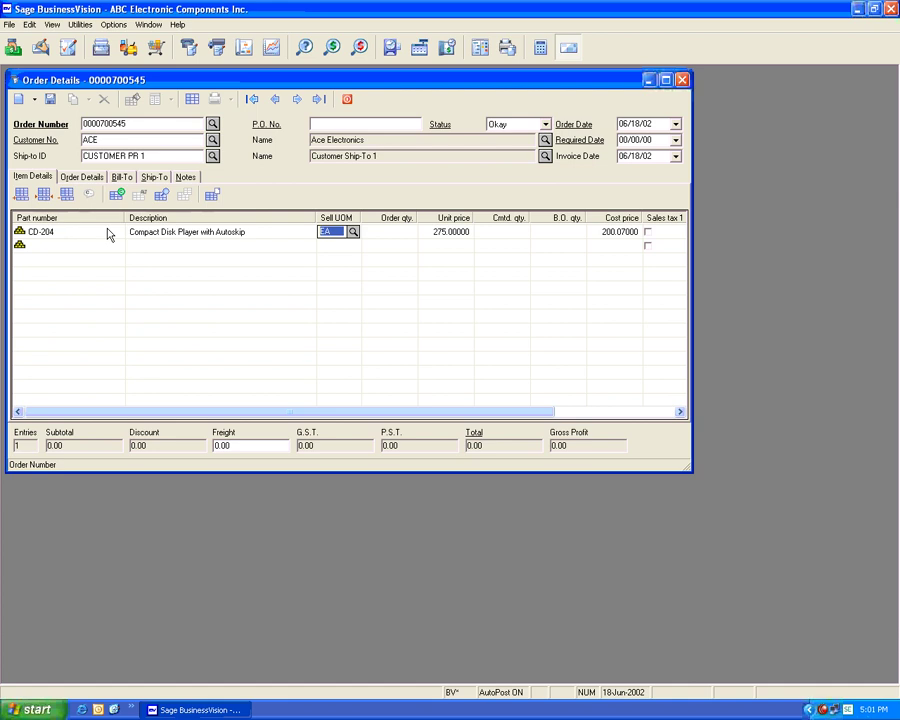
click(333, 119)
click(451, 393)
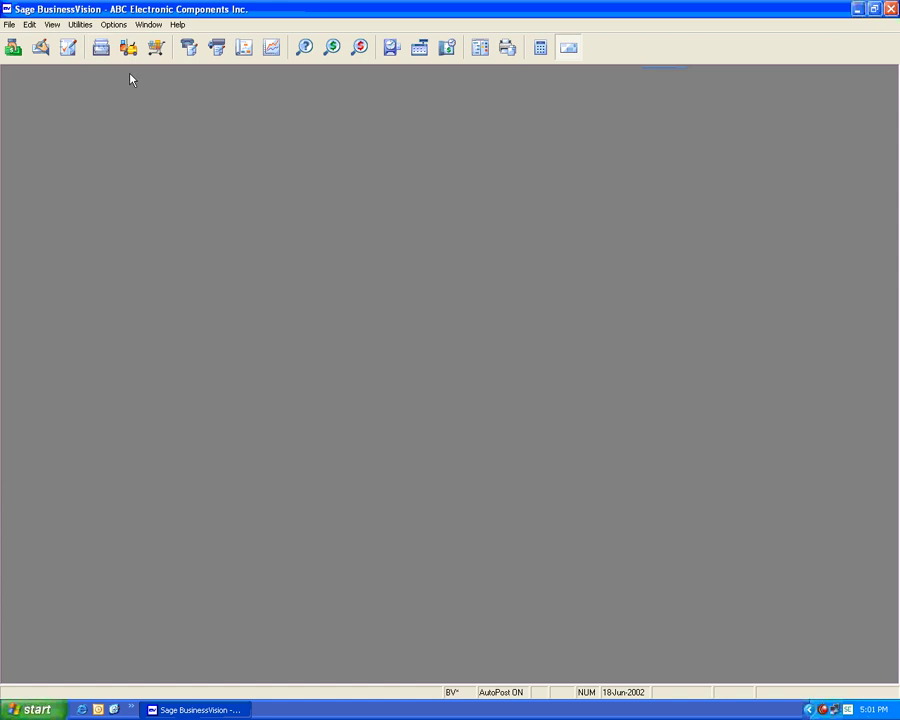
Check the date range and expiry setting of customer ACE's specific price for CD-204, and close the customer record
click(100, 50)
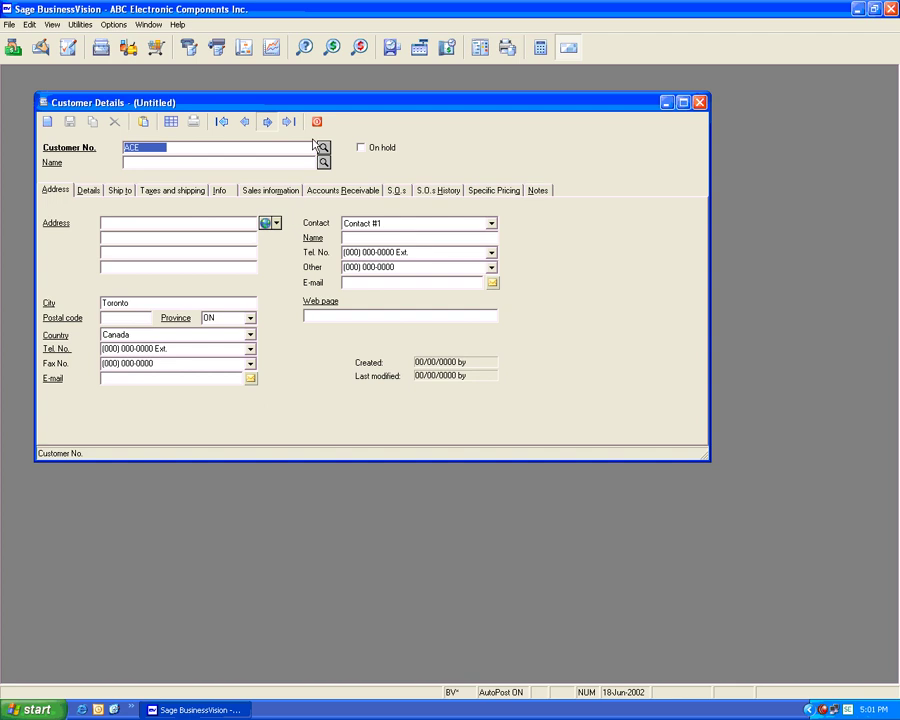
key(Return)
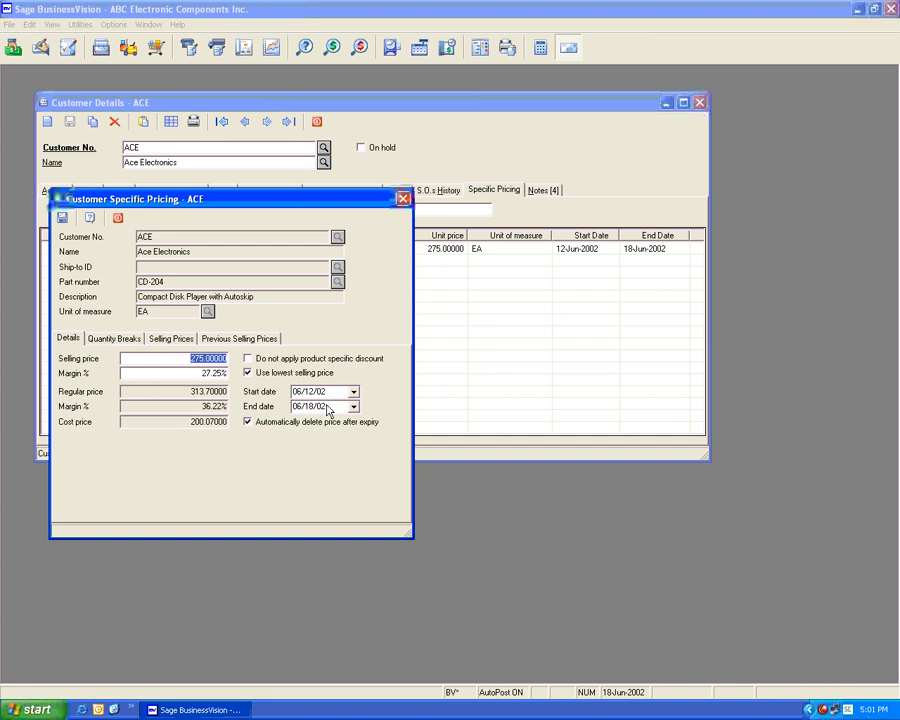
click(403, 200)
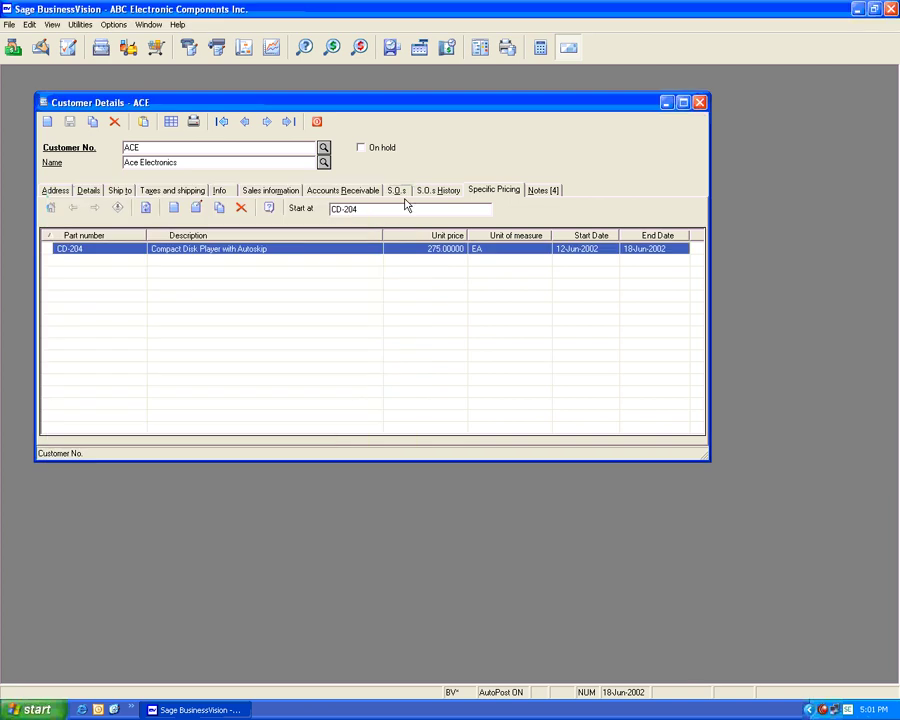
click(318, 122)
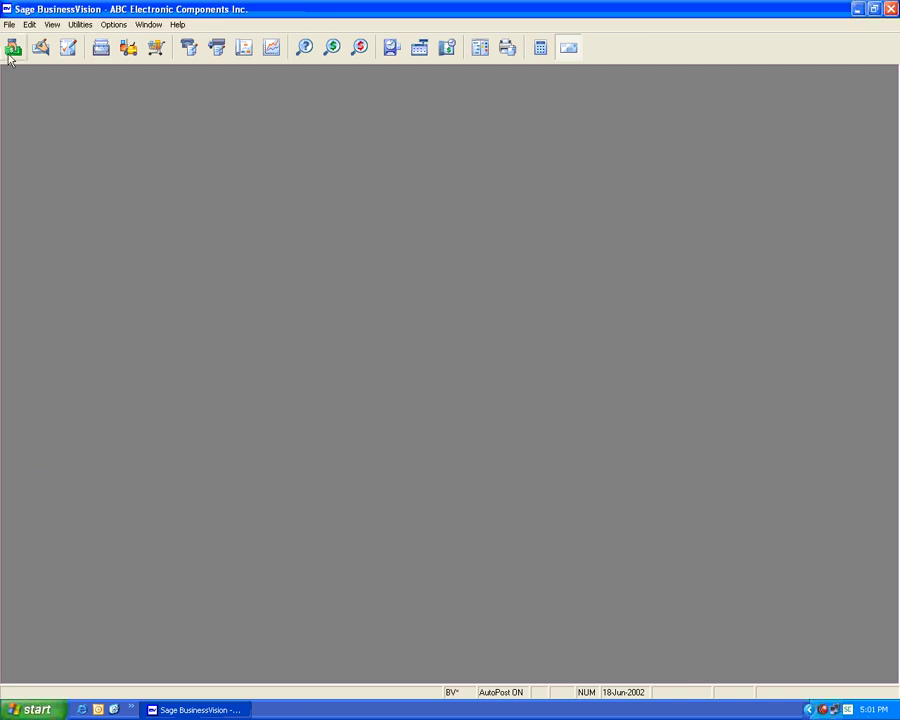
Return to the company selection and log on to ABC Electronic Components Inc. with the user ID and account password
key(alt+f)
key(Return)
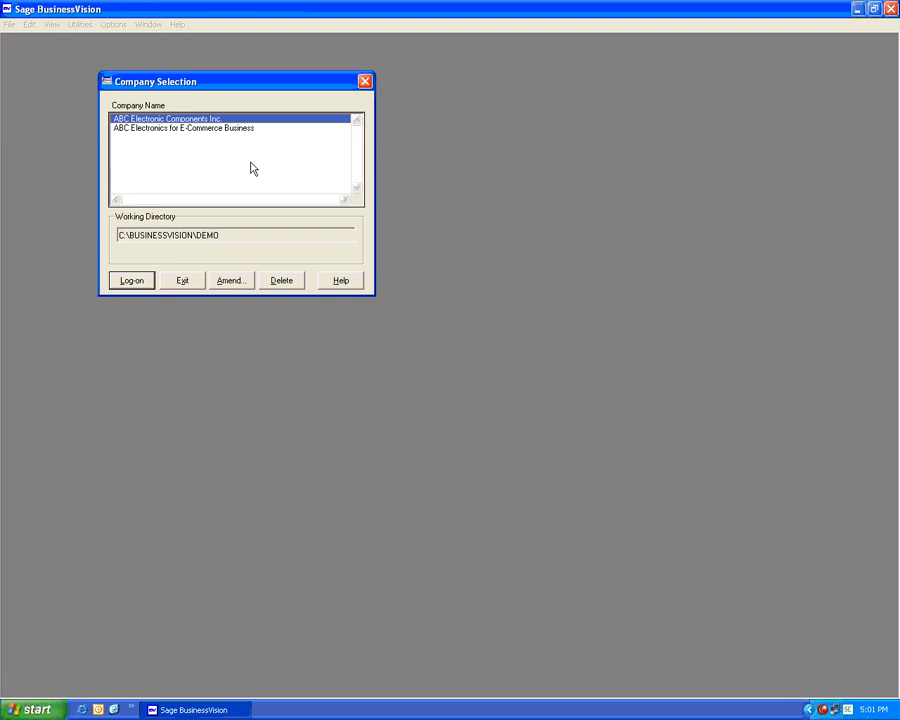
key(Return)
text(BUSINESS)
key(Tab)
text(******)
key(Return)
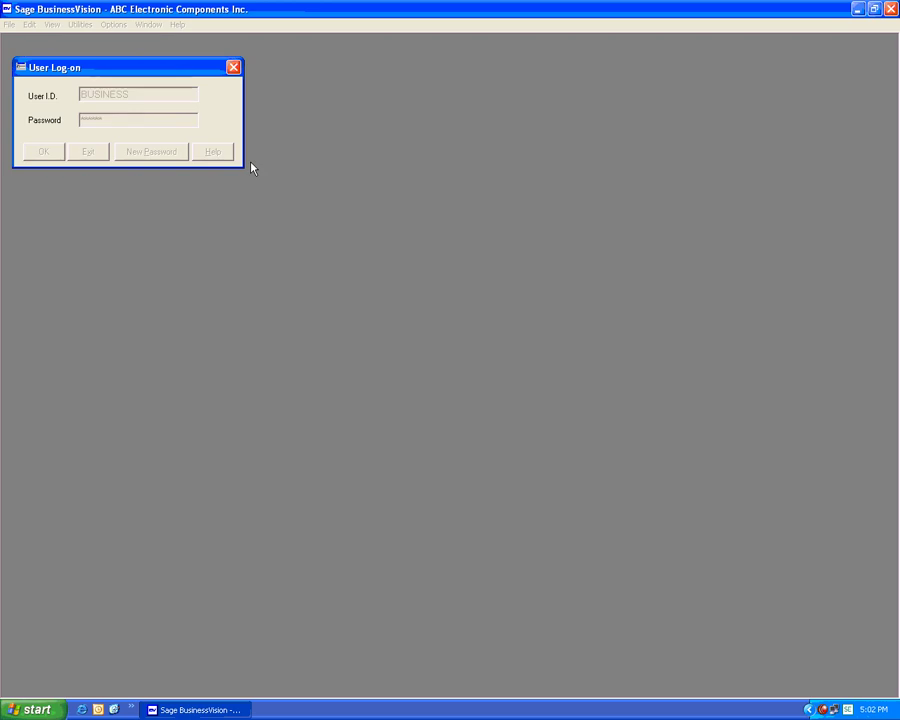
Set the session's current date to 06/19/02 and confirm it
key(Tab)
key(Tab)
key(Tab)
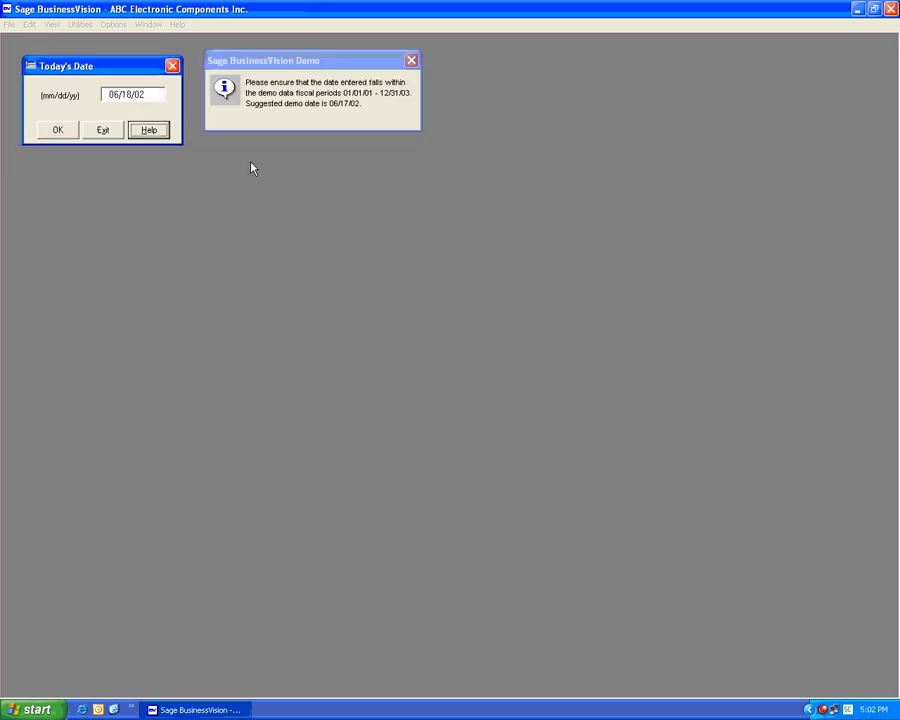
text(06/19/02)
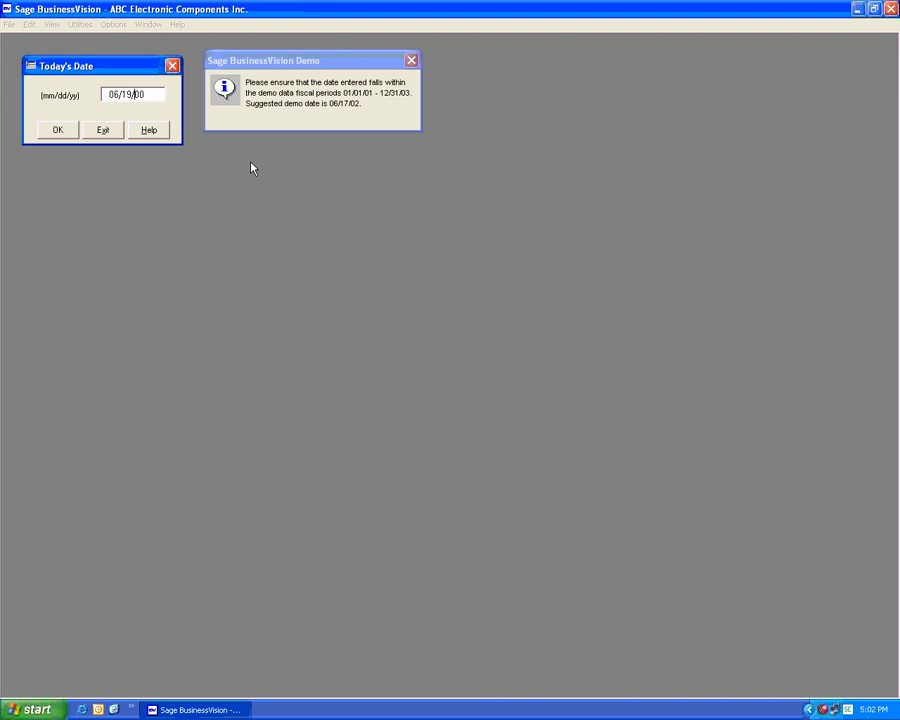
click(66, 134)
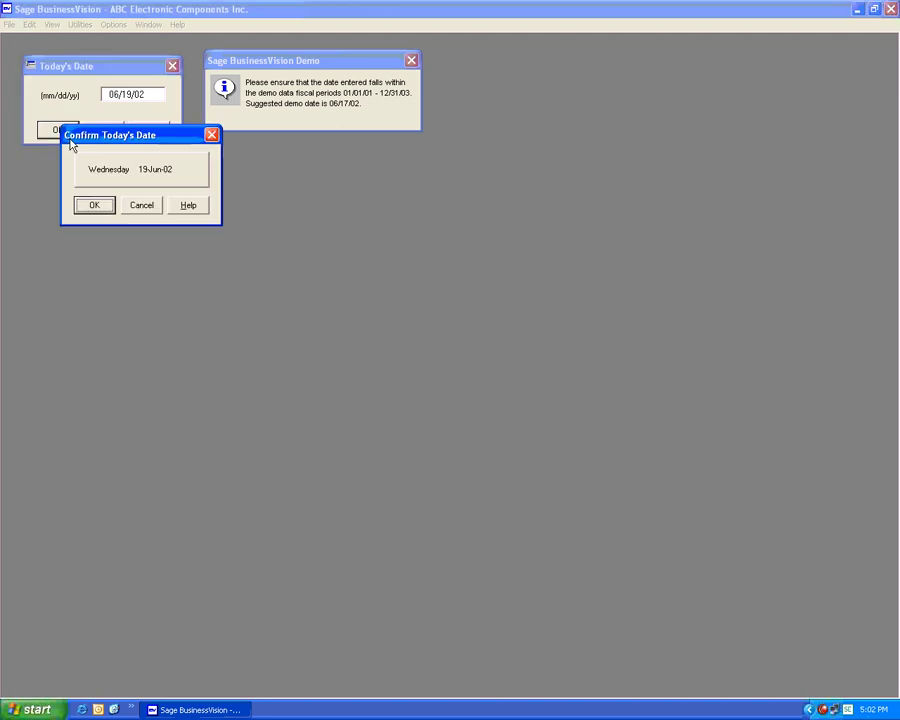
key(Return)
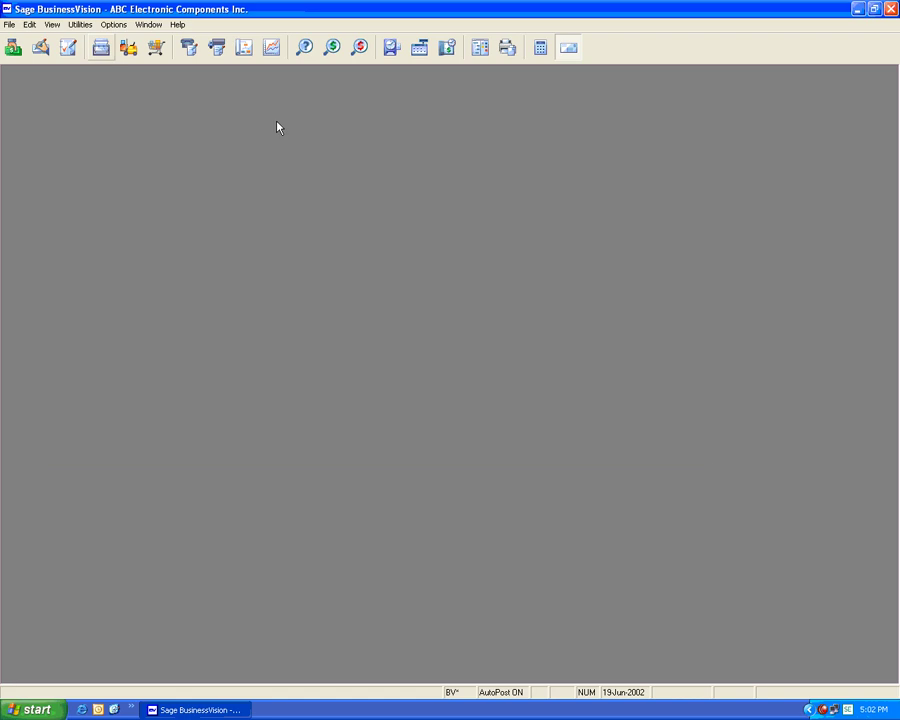
Check customer ACE's specific pricing list for the expired CD-204 price, and close the customer record
text(ACE)
key(Return)
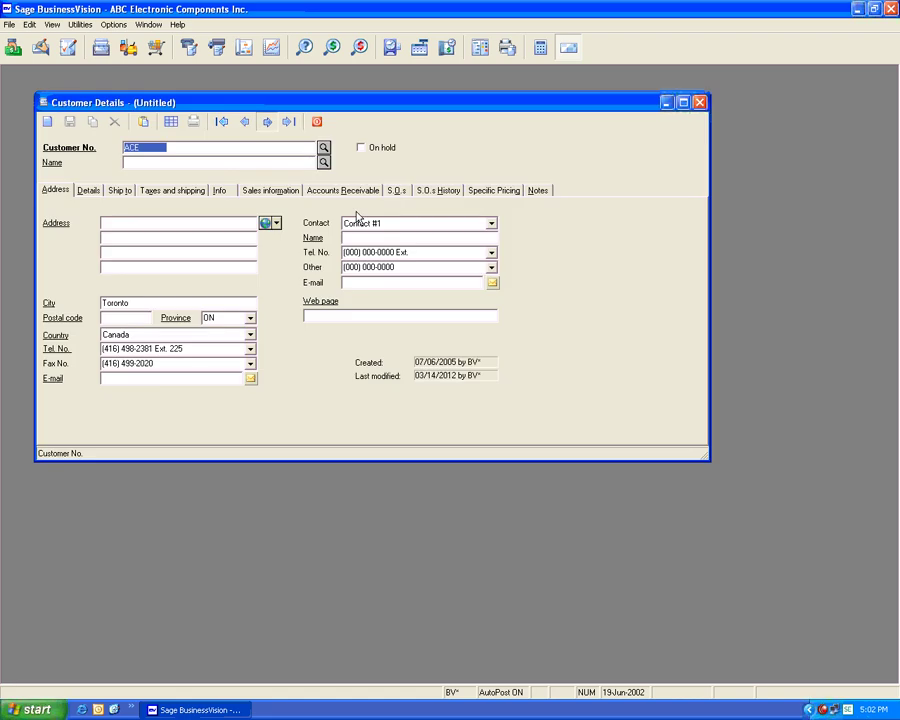
click(475, 190)
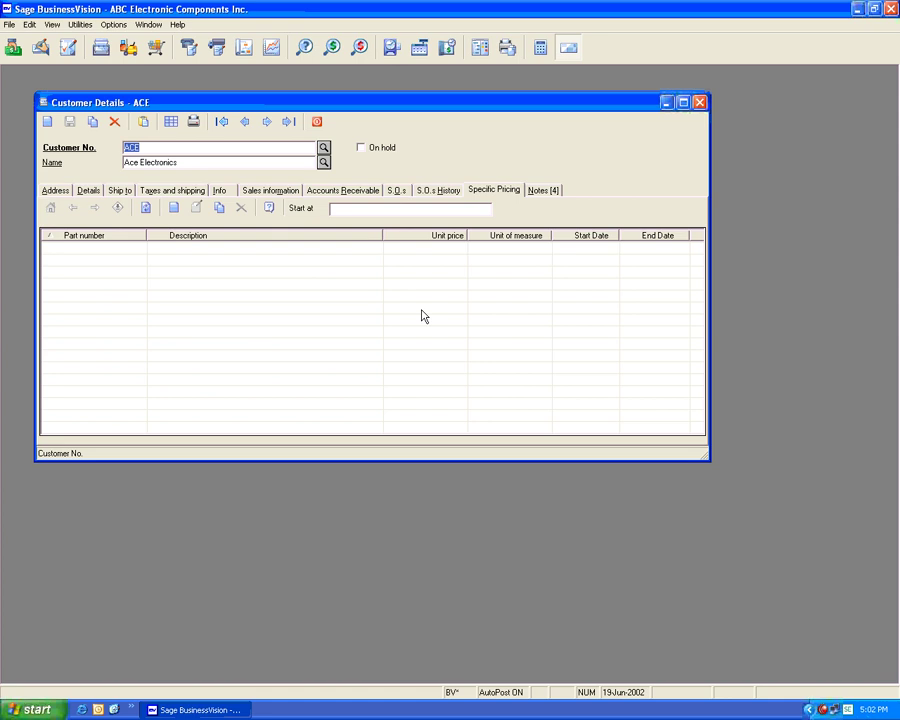
click(55, 190)
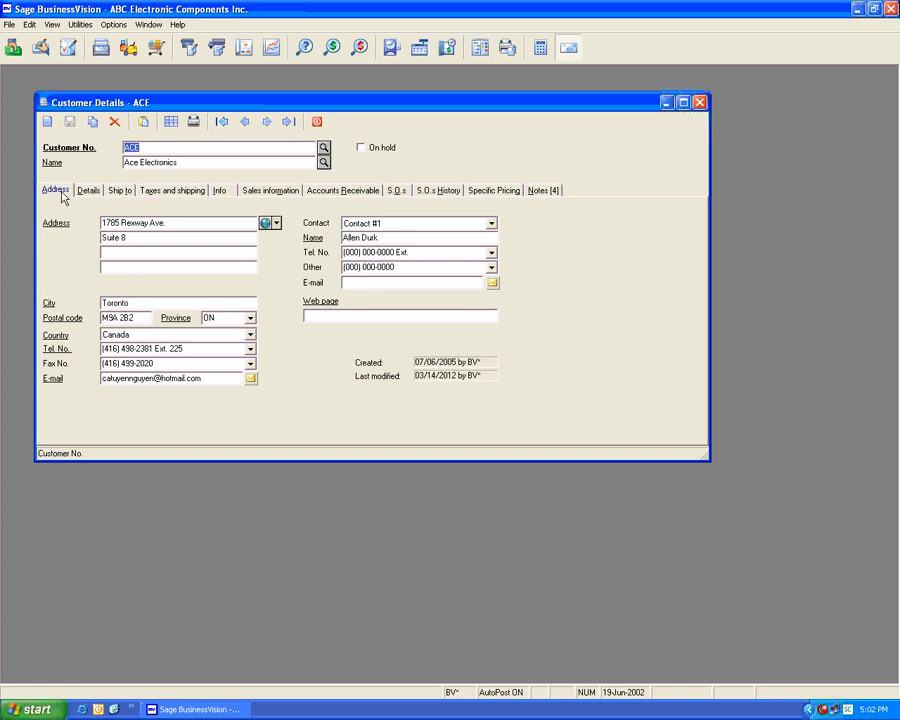
click(317, 122)
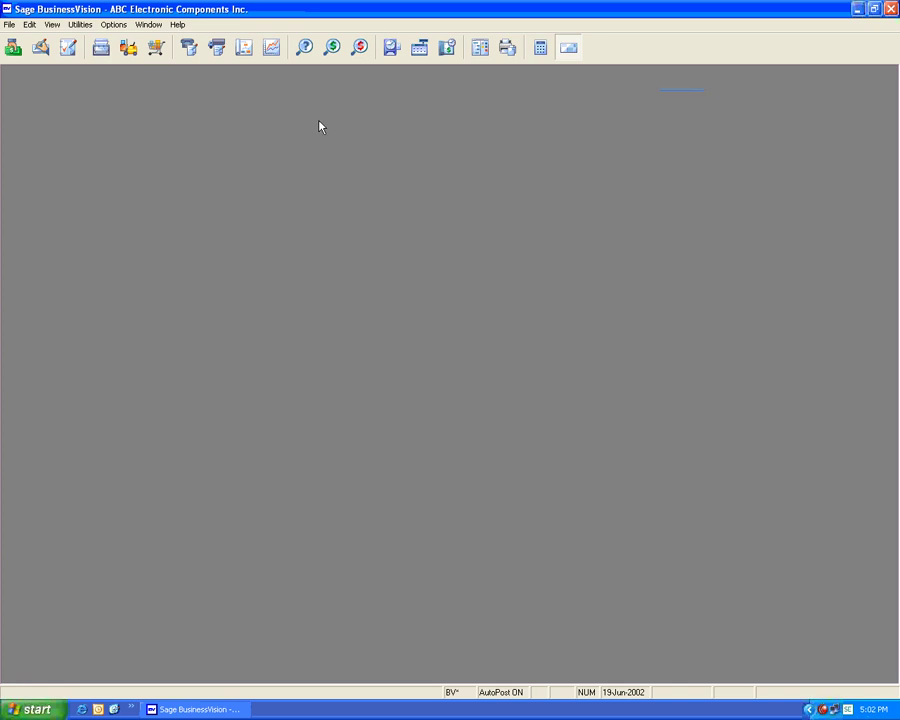
Open the logged-on user's details and display the access options for the Customer module
click(80, 24)
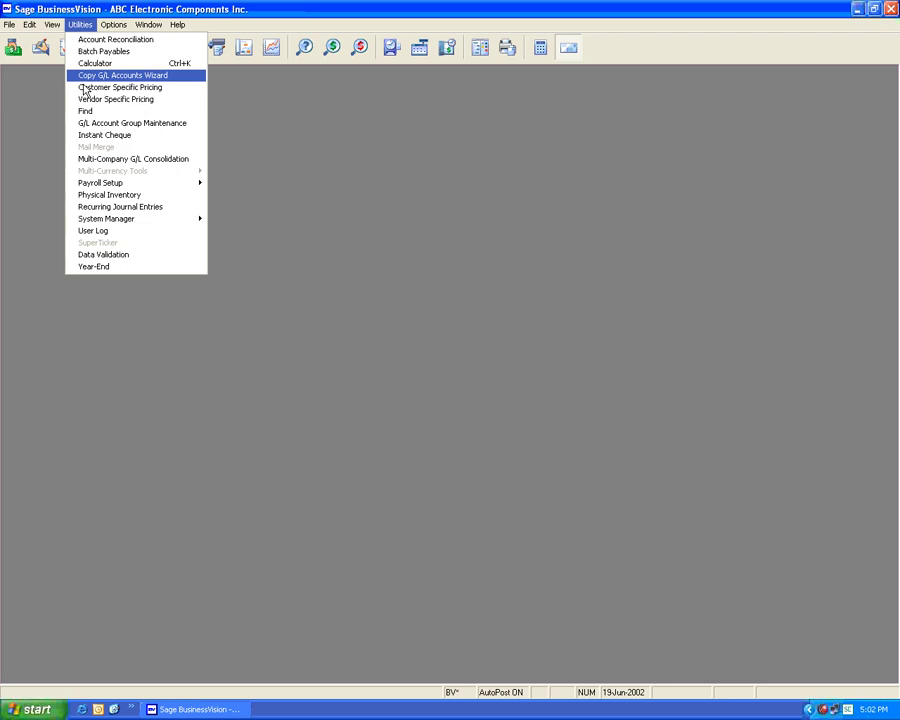
mouse_move(204, 222)
click(245, 253)
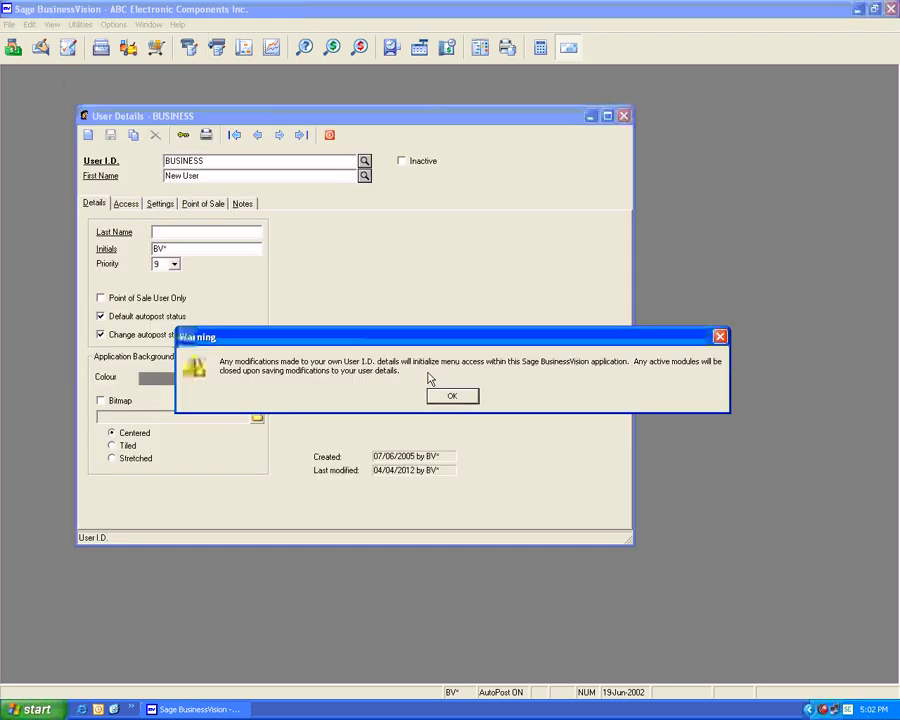
key(Return)
click(126, 203)
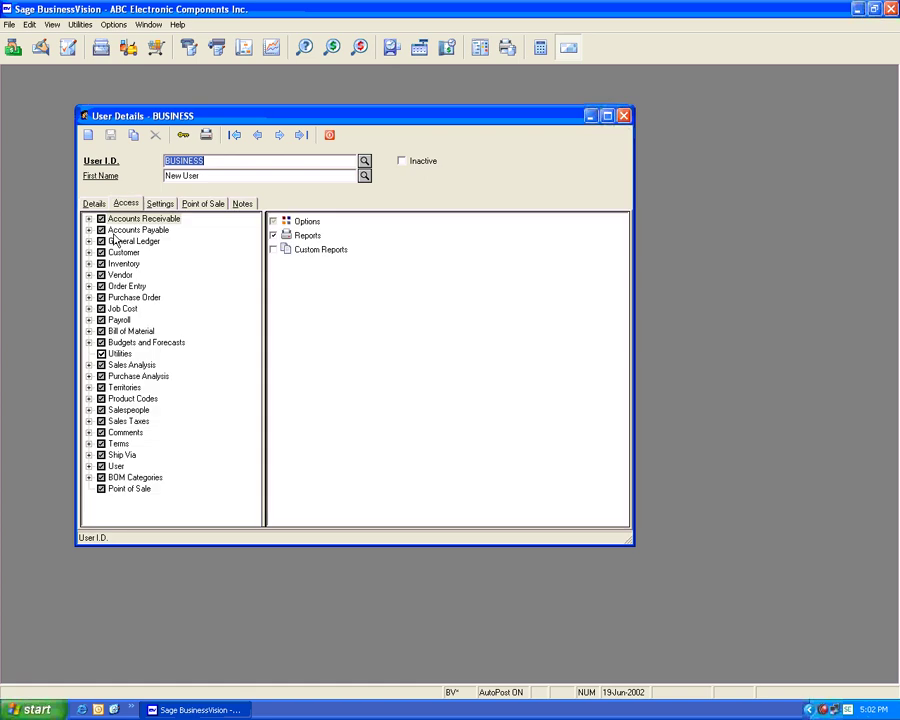
click(88, 252)
click(130, 263)
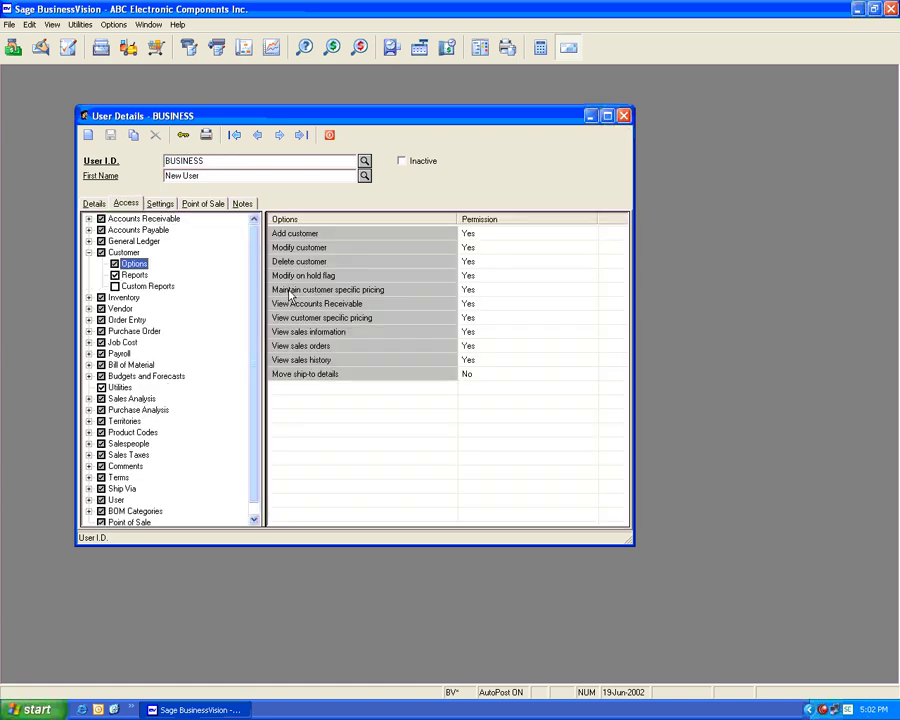
Set the permissions for maintaining and viewing customer specific pricing to No, and save the user
click(477, 290)
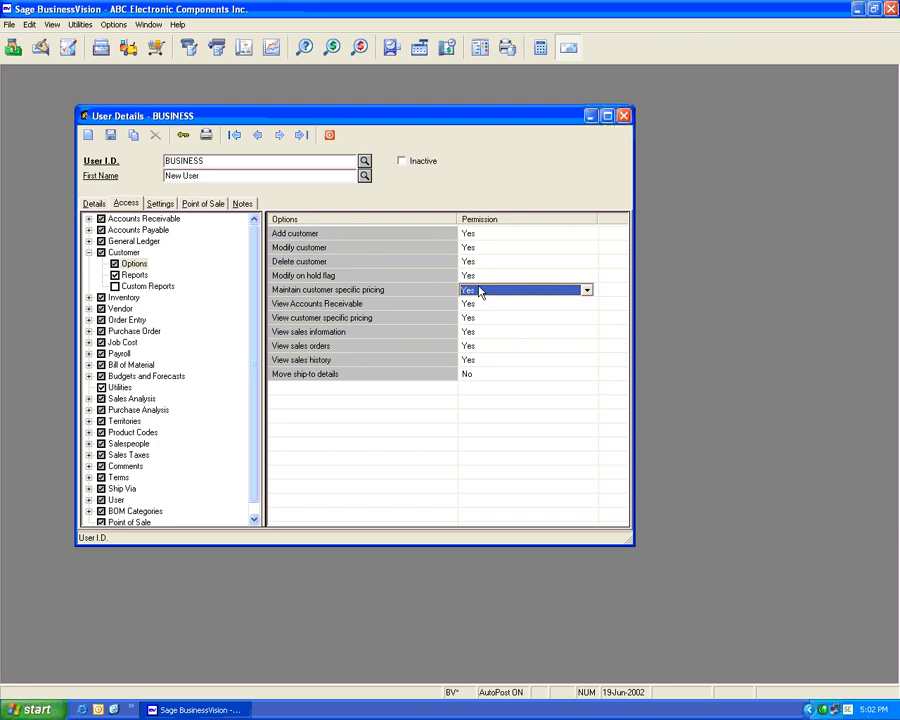
click(587, 290)
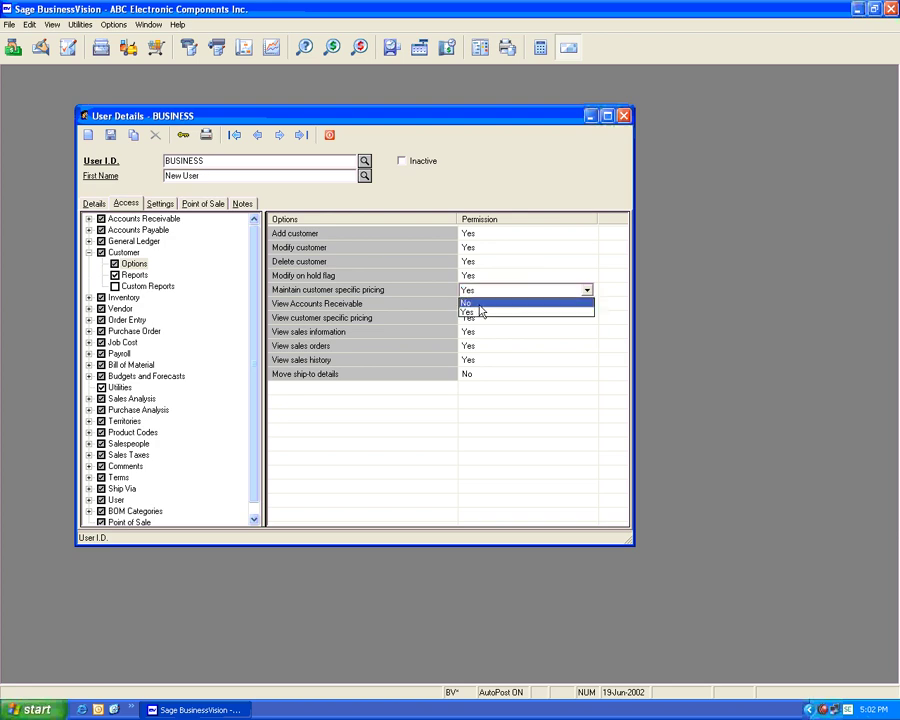
click(479, 304)
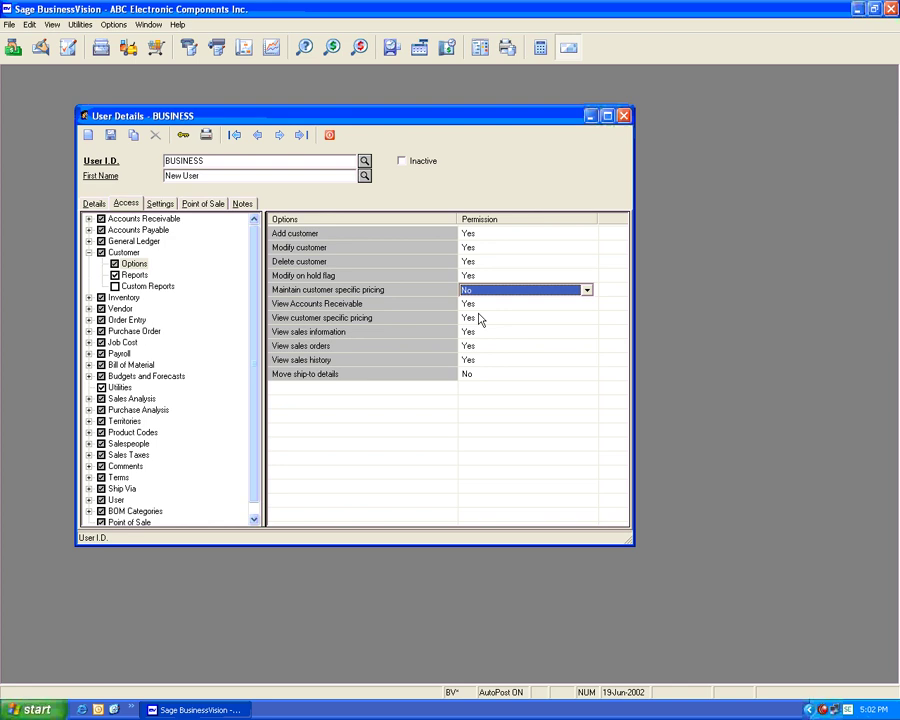
click(480, 318)
click(482, 318)
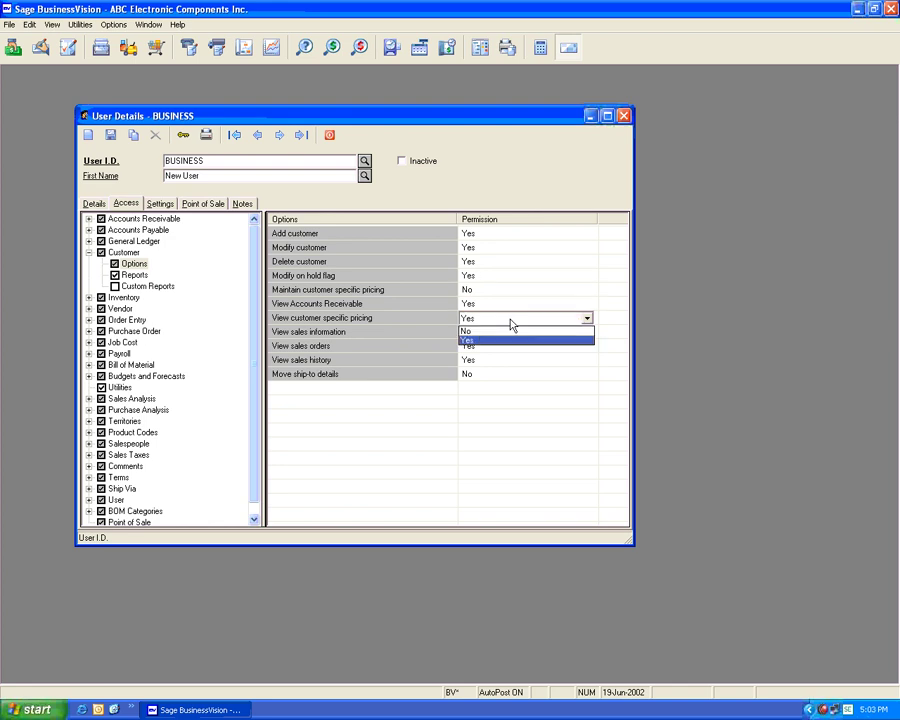
click(489, 331)
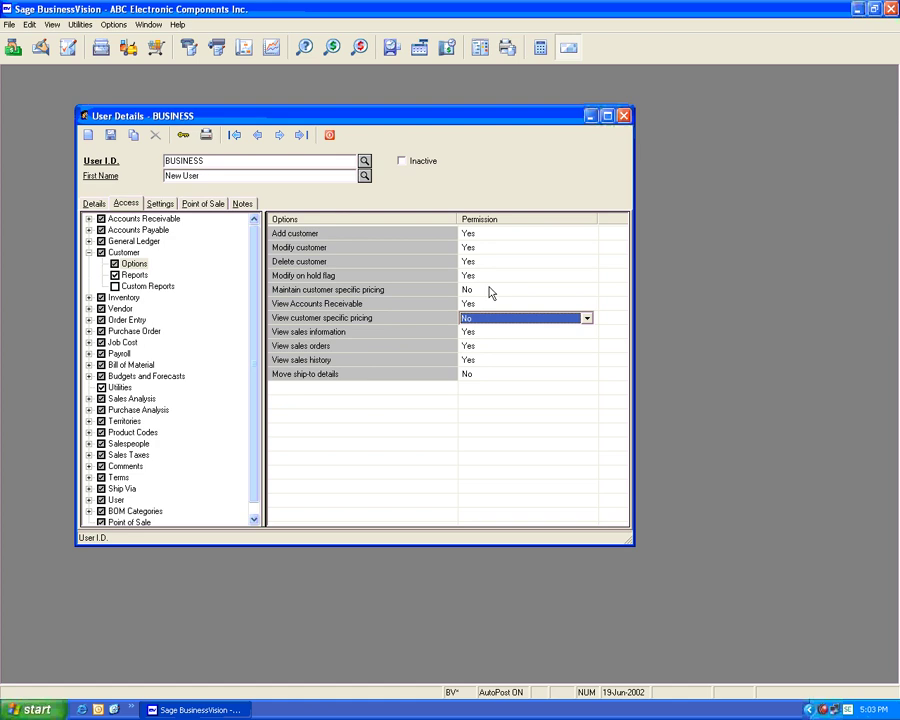
click(111, 136)
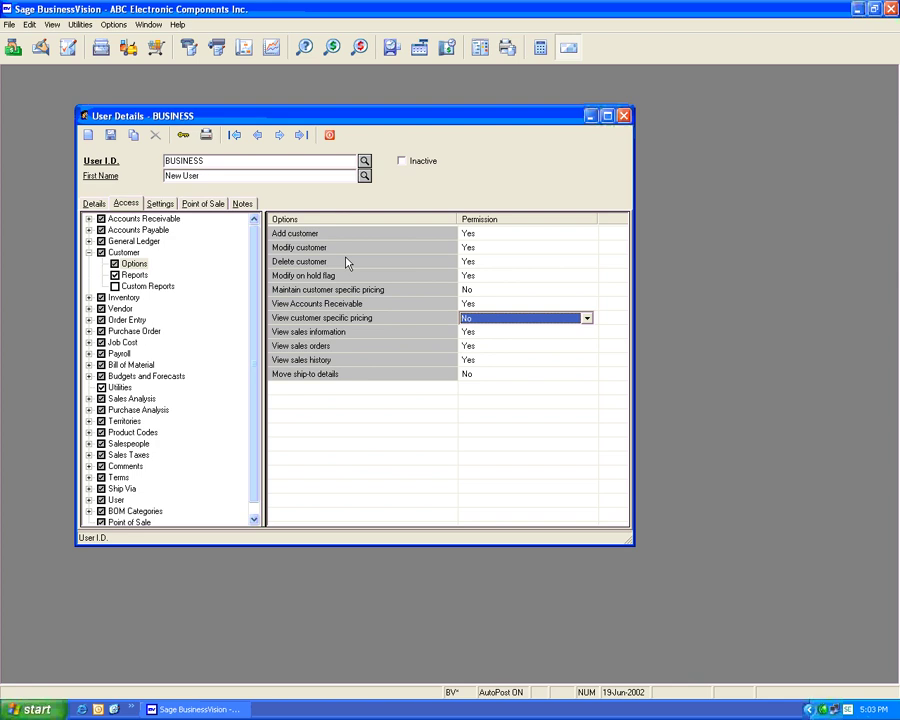
Set the permissions for maintaining and viewing customer specific pricing back to Yes, then save and close the user details
click(485, 290)
key(alt+Down)
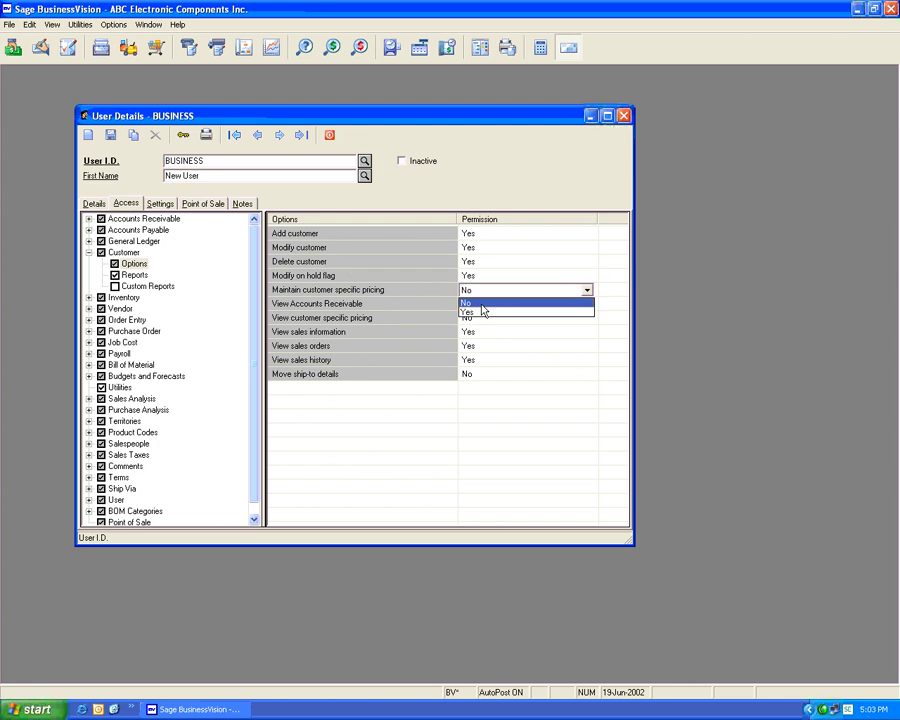
click(483, 311)
click(487, 320)
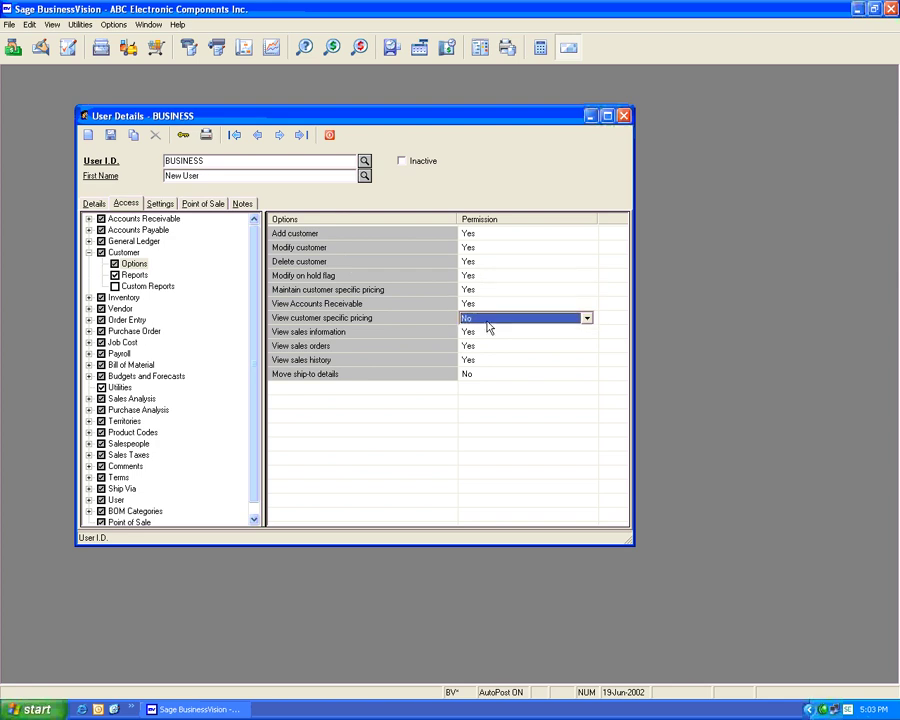
key(alt+Down)
click(480, 342)
click(111, 135)
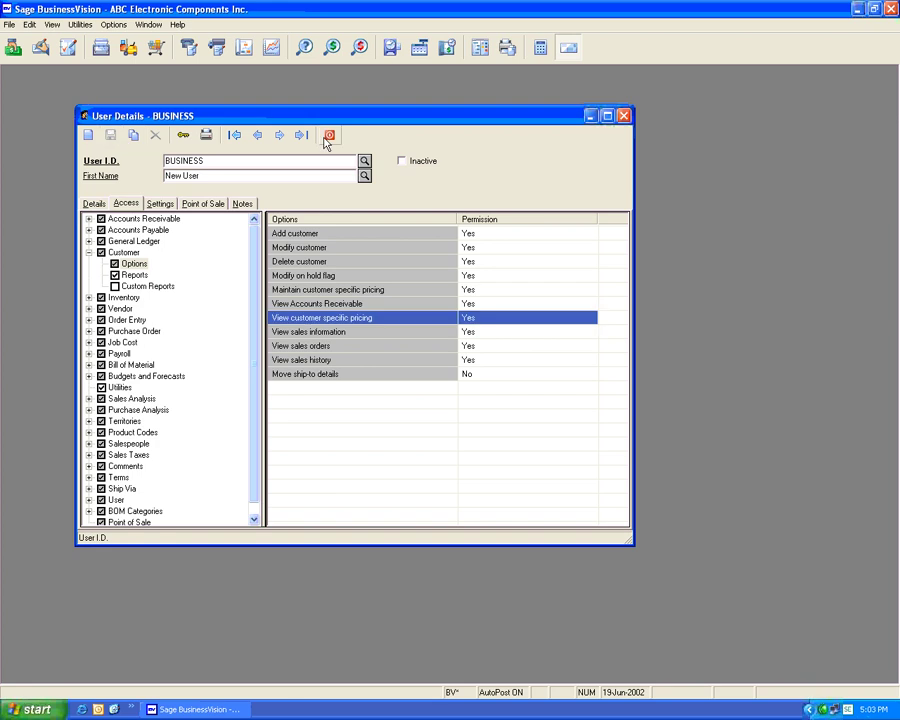
click(328, 136)
Start a new specific price for part EQ-1245 (Equalizer, 7 band) in customer ACE's record
click(100, 50)
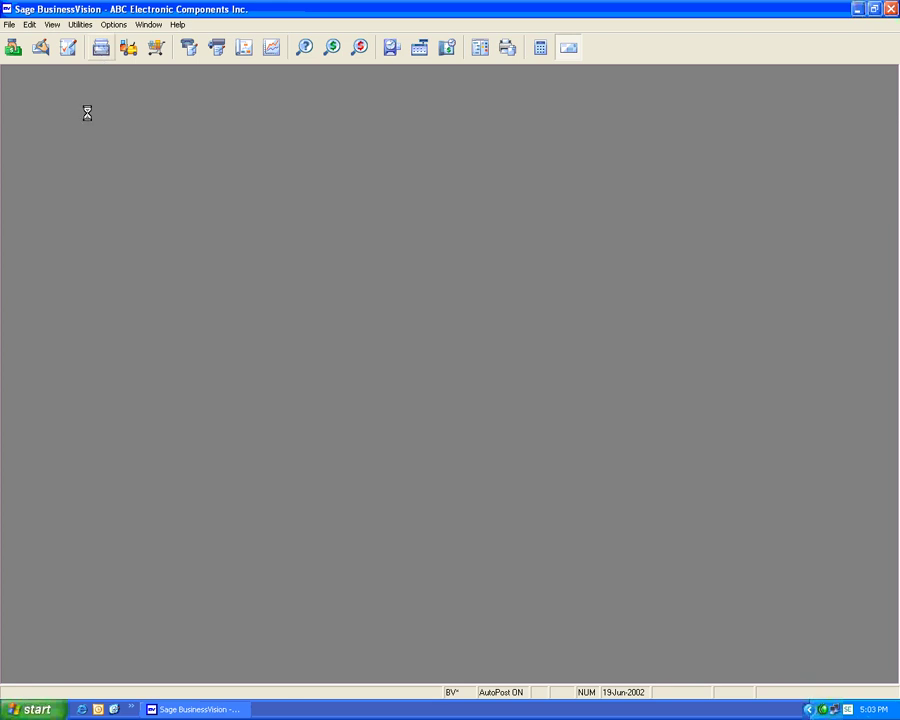
text(ACE)
key(Return)
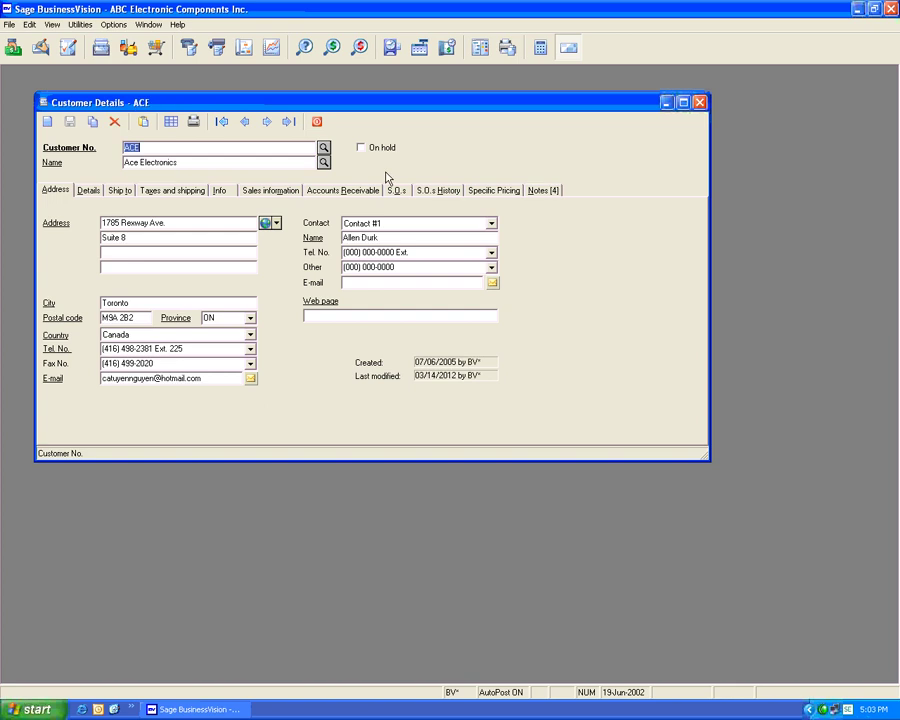
click(494, 190)
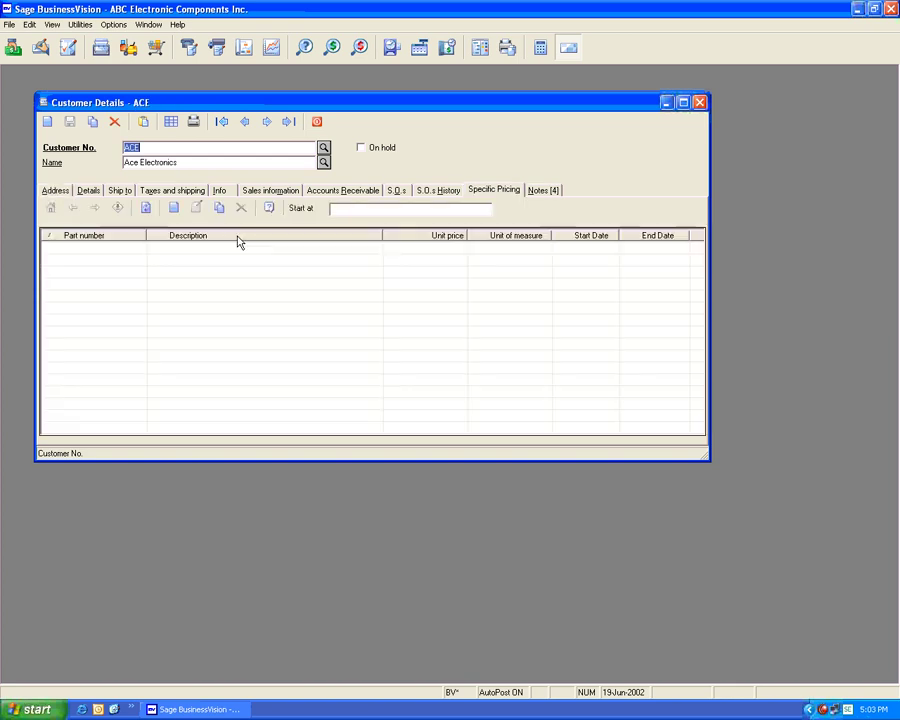
click(173, 209)
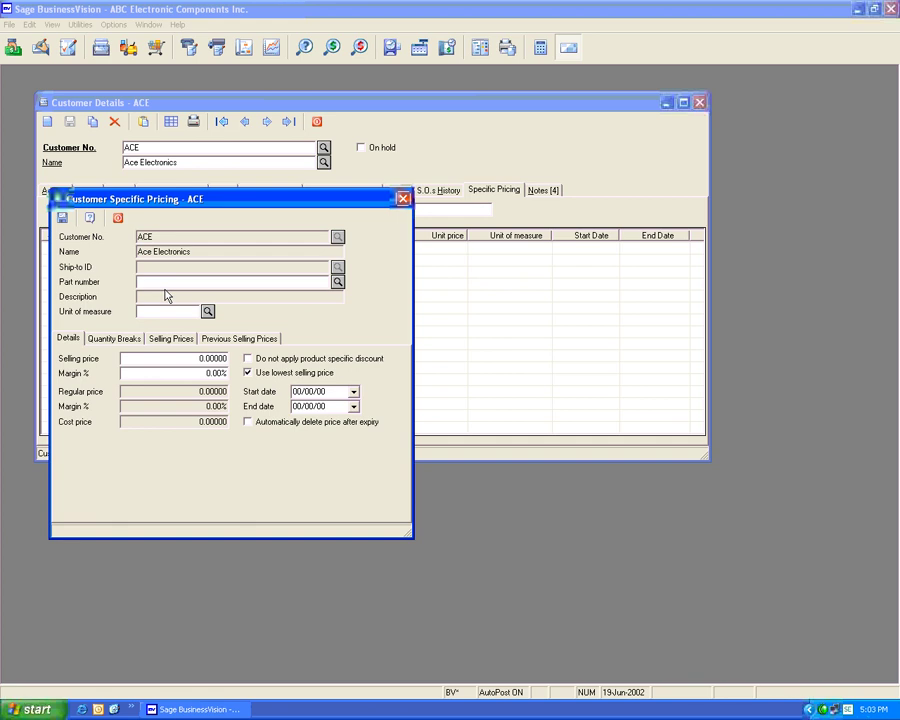
click(334, 285)
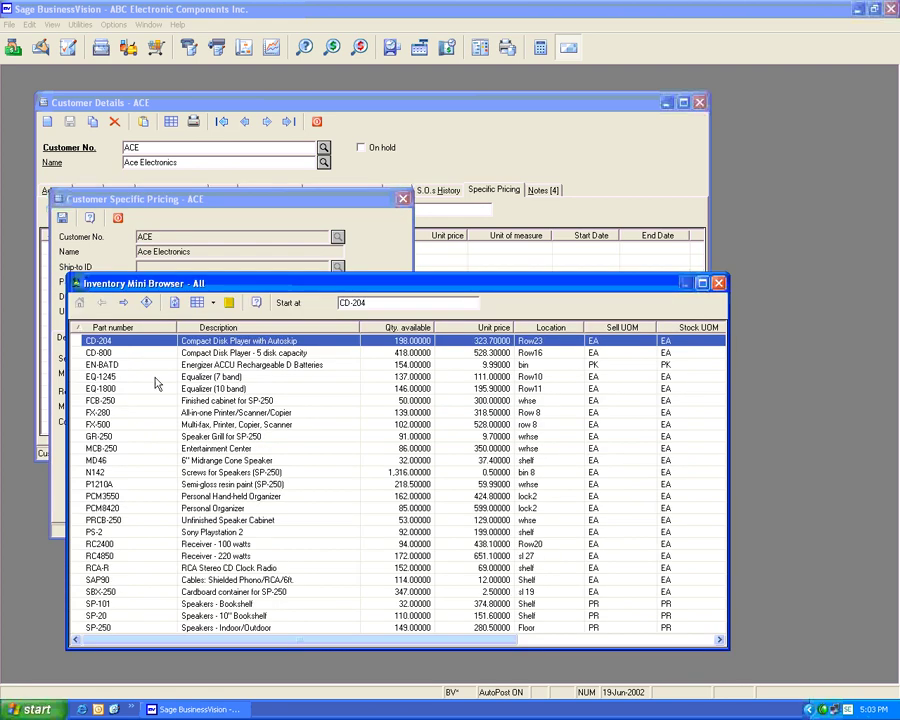
double_click(254, 376)
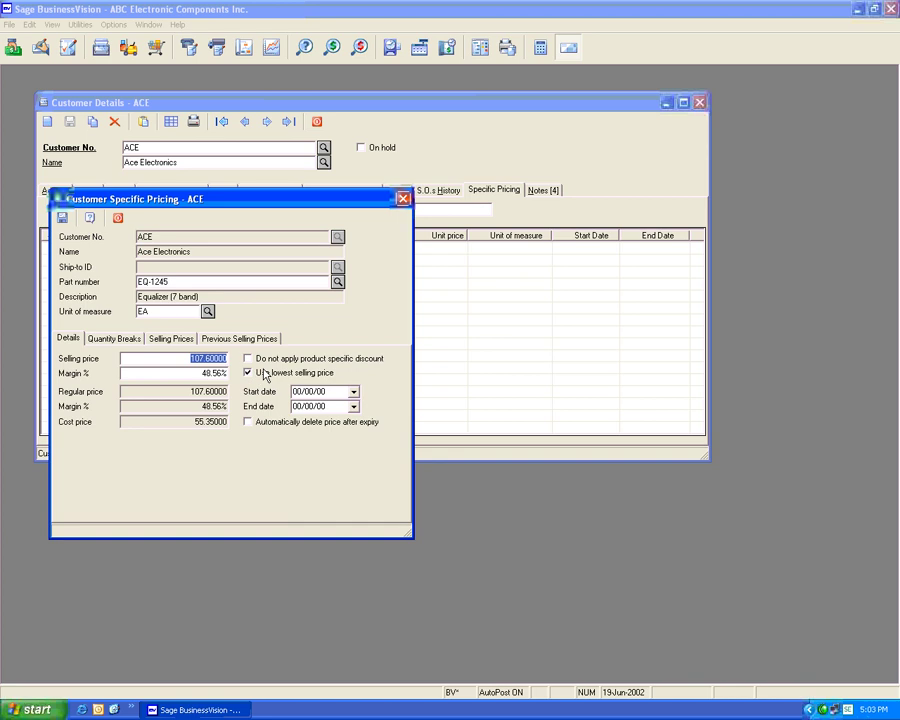
Set the EQ-1245 selling price to 100, save the specific price, and close the customer record
text(100)
key(Tab)
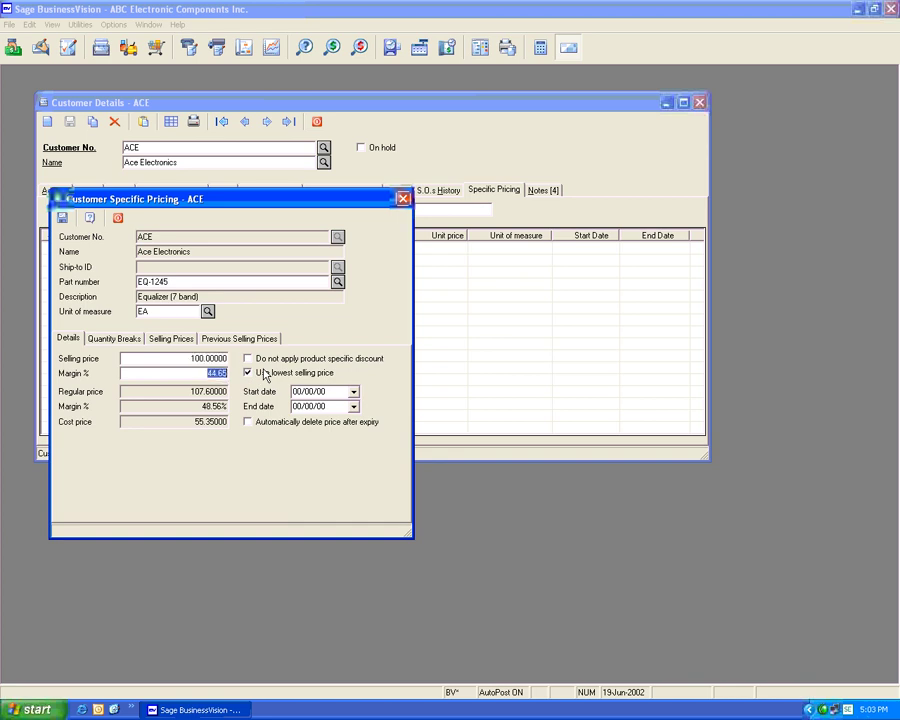
click(62, 218)
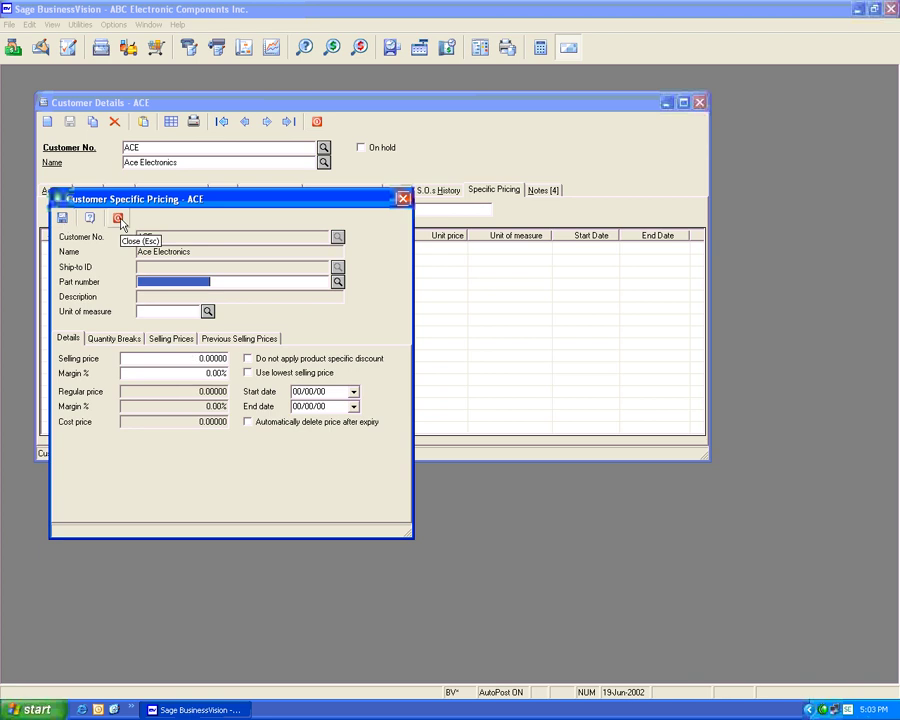
click(118, 219)
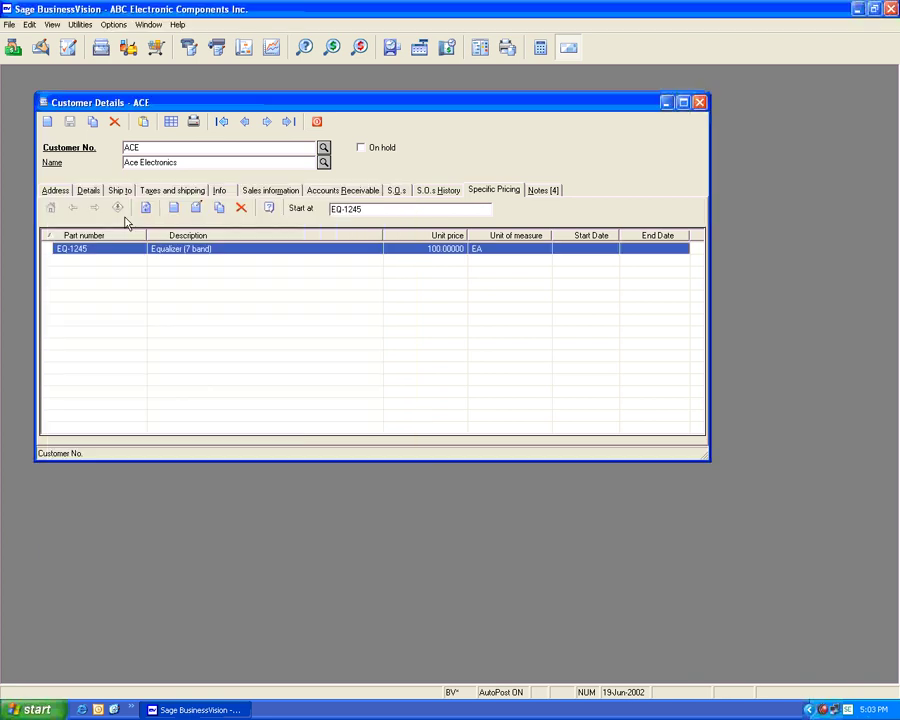
click(318, 122)
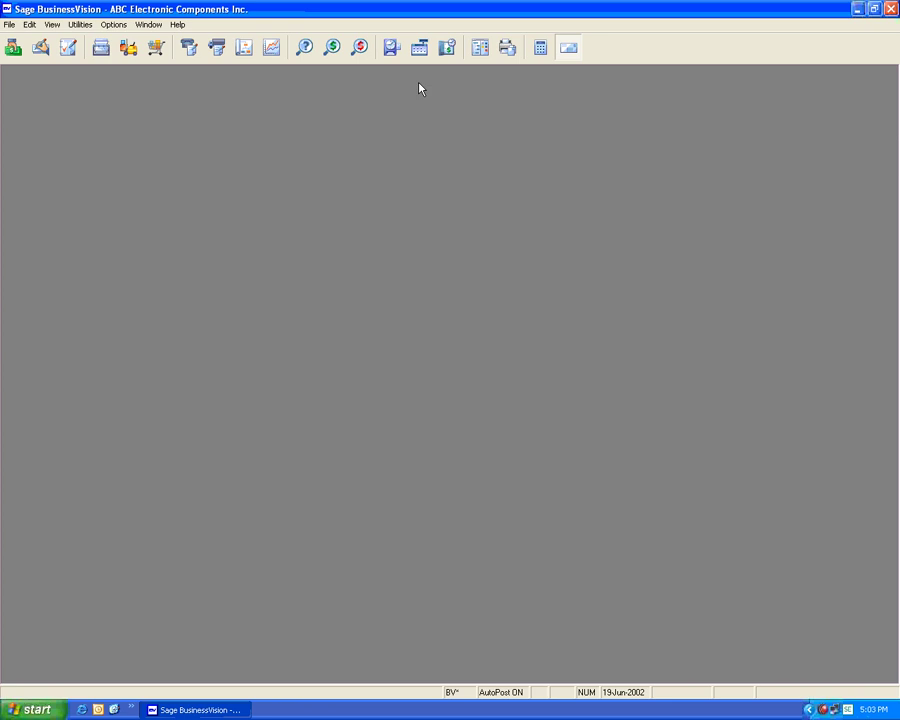
Reopen the logged-on user's details and show the Customer module's access options again
click(80, 24)
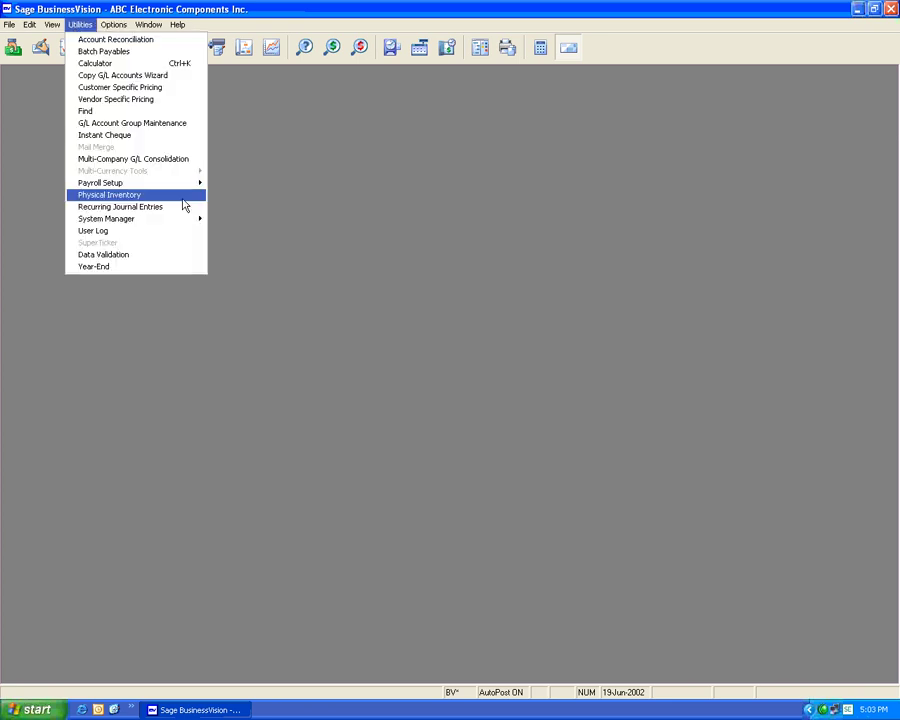
mouse_move(150, 218)
click(228, 253)
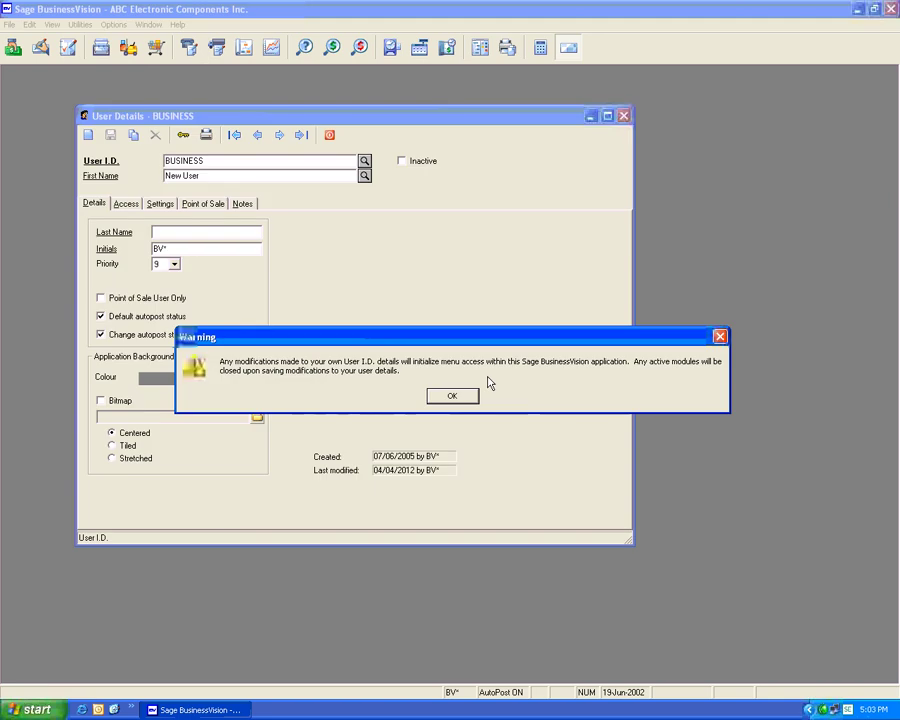
click(452, 396)
click(126, 203)
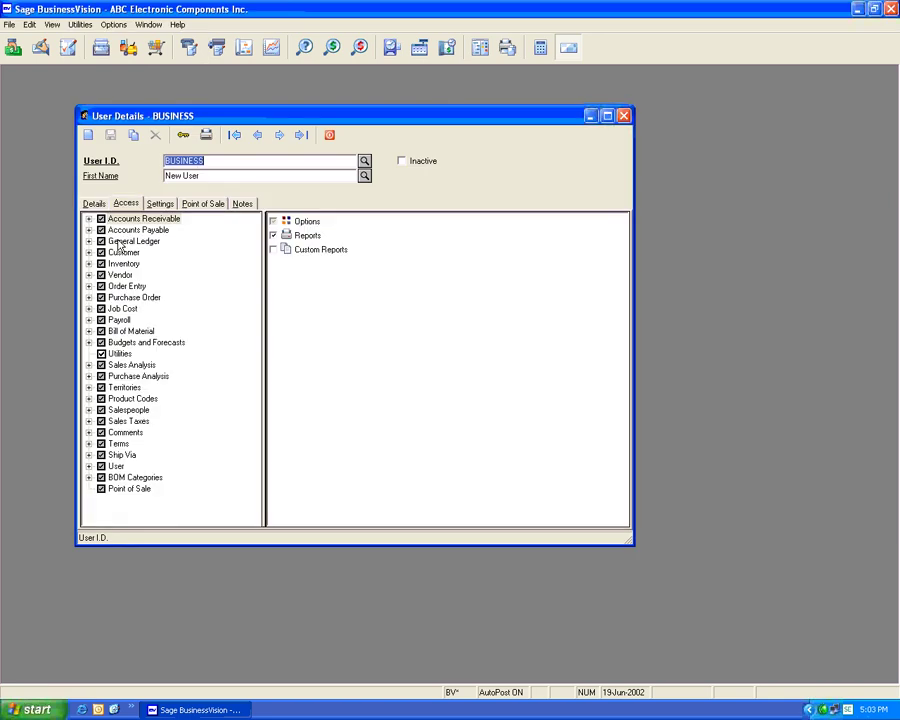
click(88, 253)
click(134, 263)
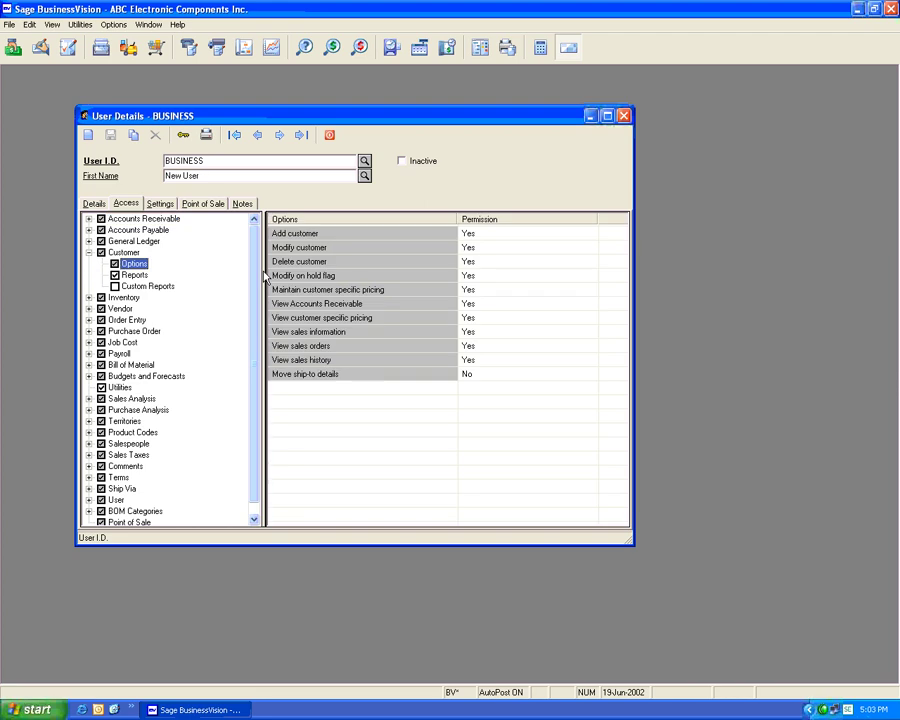
Deny the user both maintaining and viewing of customer specific pricing by setting them to No, then save and close the user details
click(481, 290)
click(481, 292)
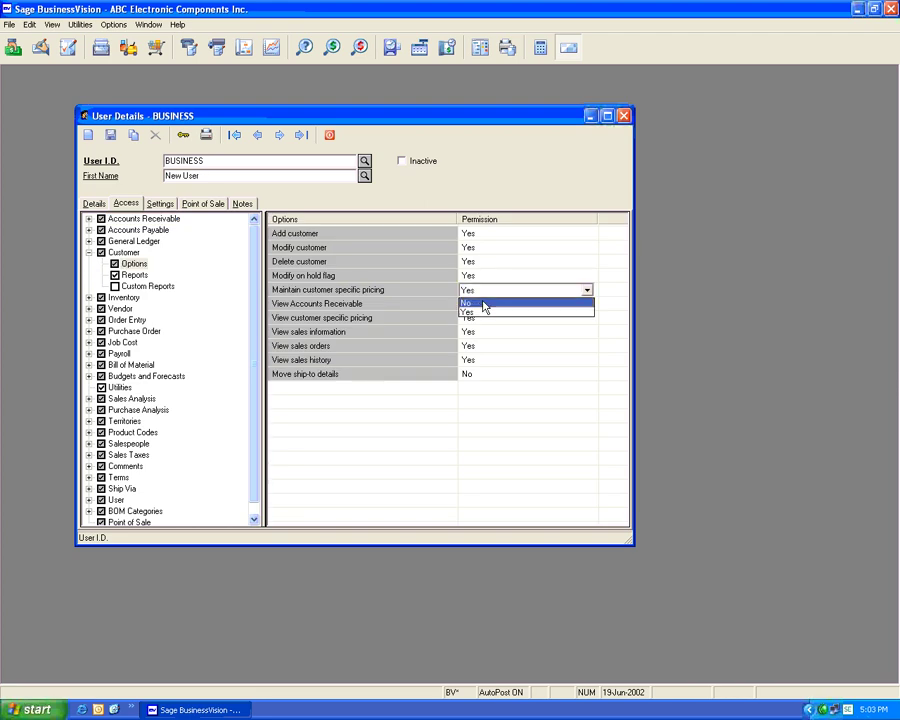
click(484, 303)
click(480, 320)
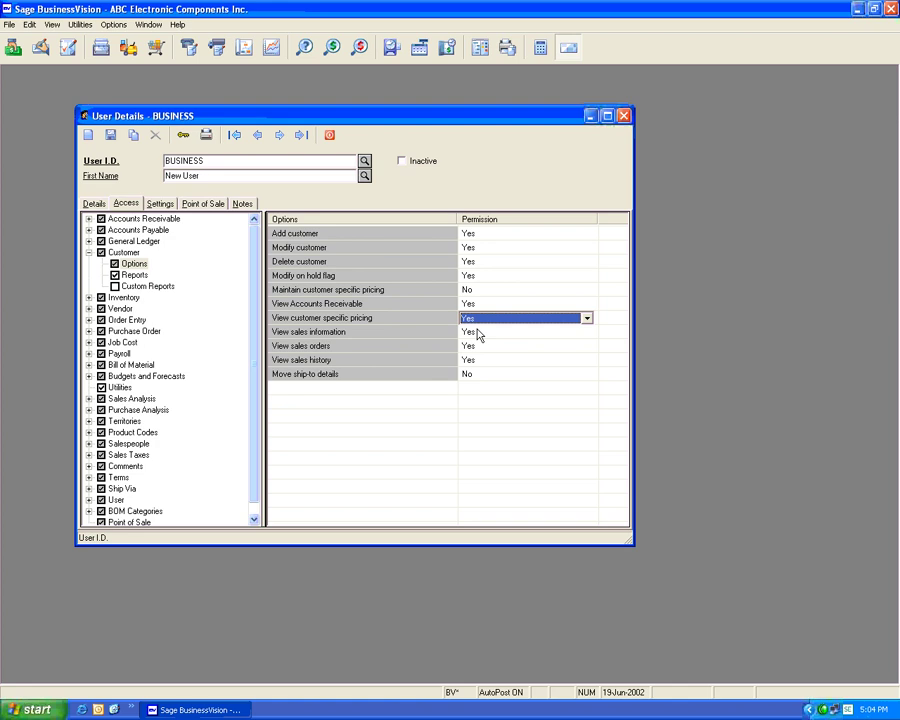
key(alt+Down)
click(479, 332)
key(Escape)
key(Escape)
Open the inventory record of part EQ-1245, and open customer ACE's record to check access to specific pricing
click(128, 47)
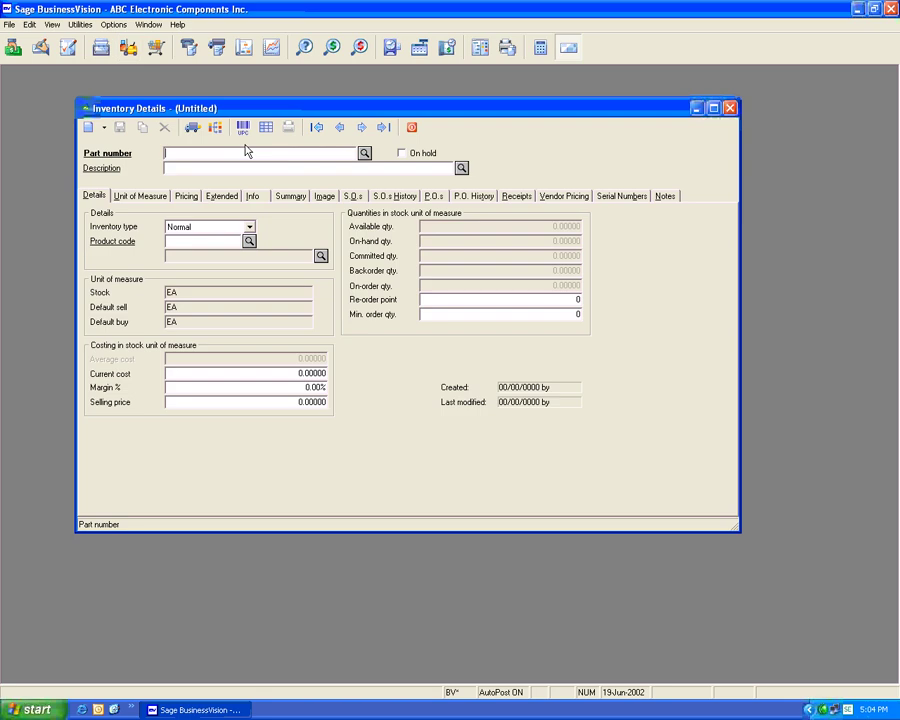
click(362, 130)
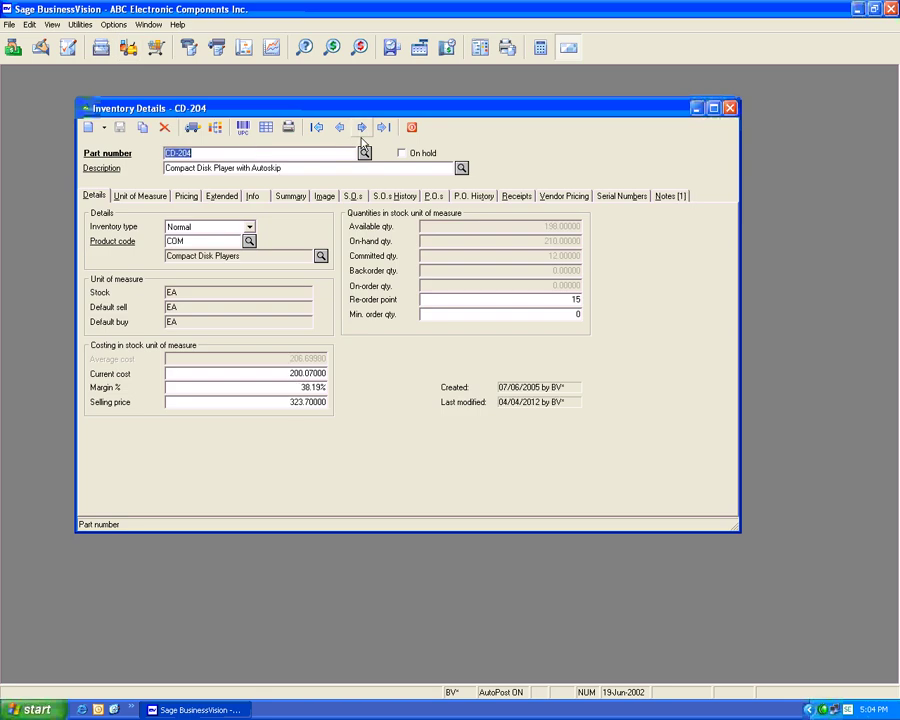
click(364, 154)
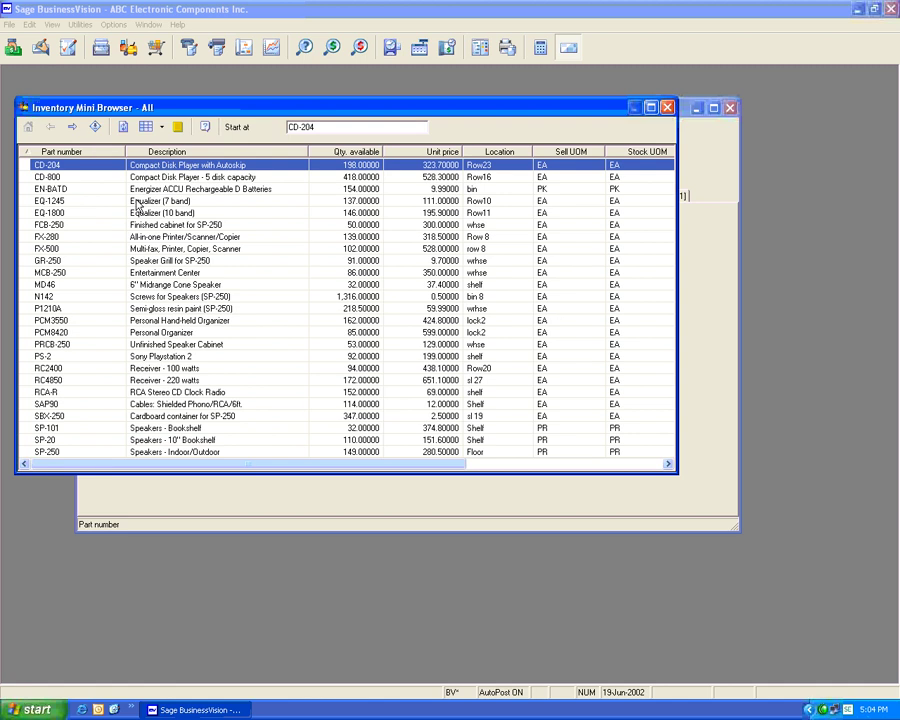
double_click(138, 202)
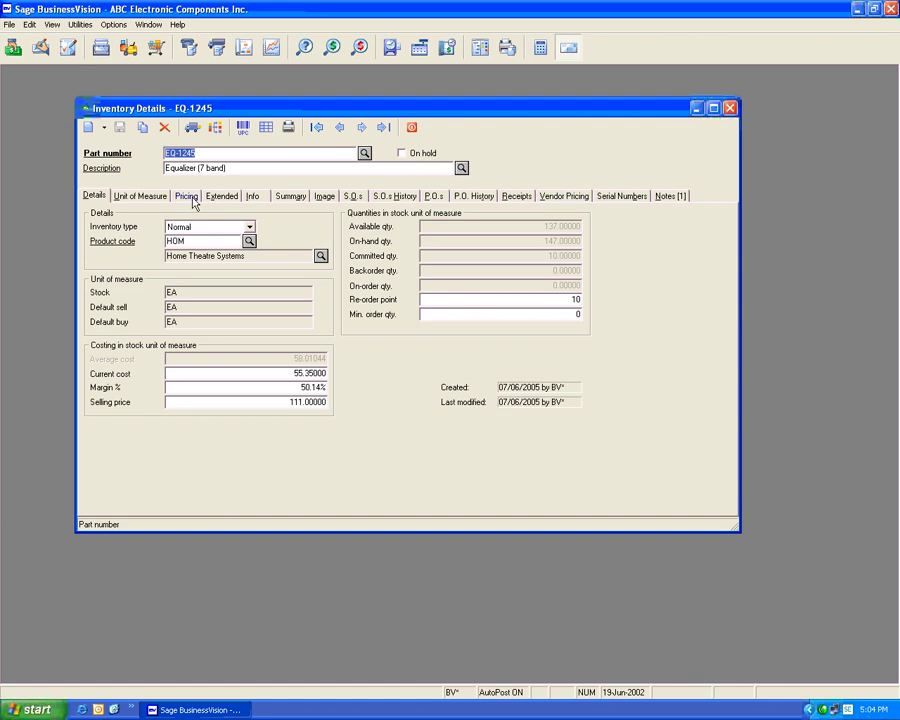
text(ACE)
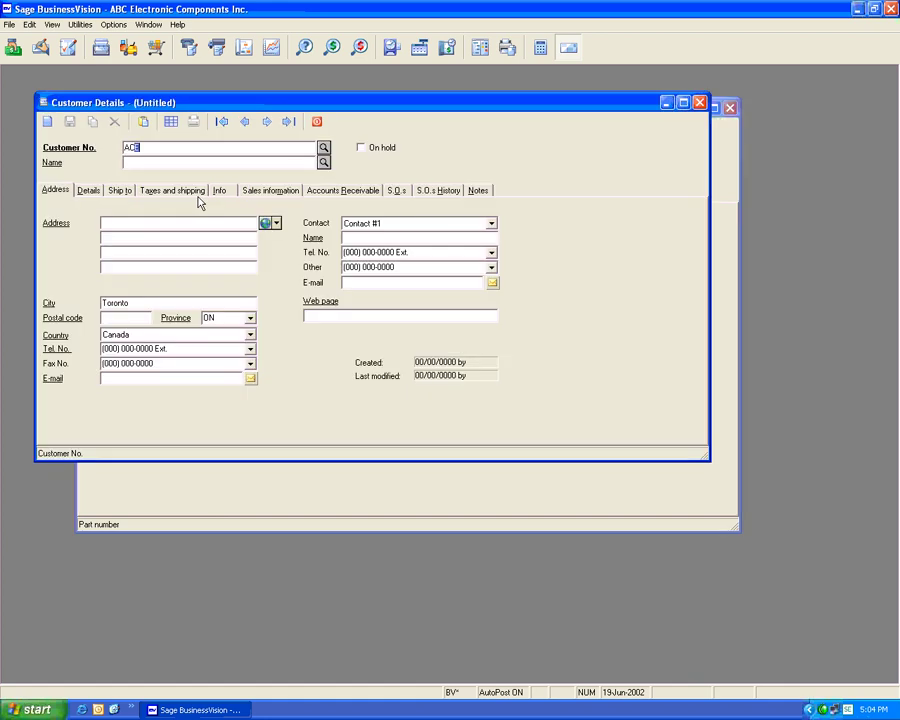
key(Tab)
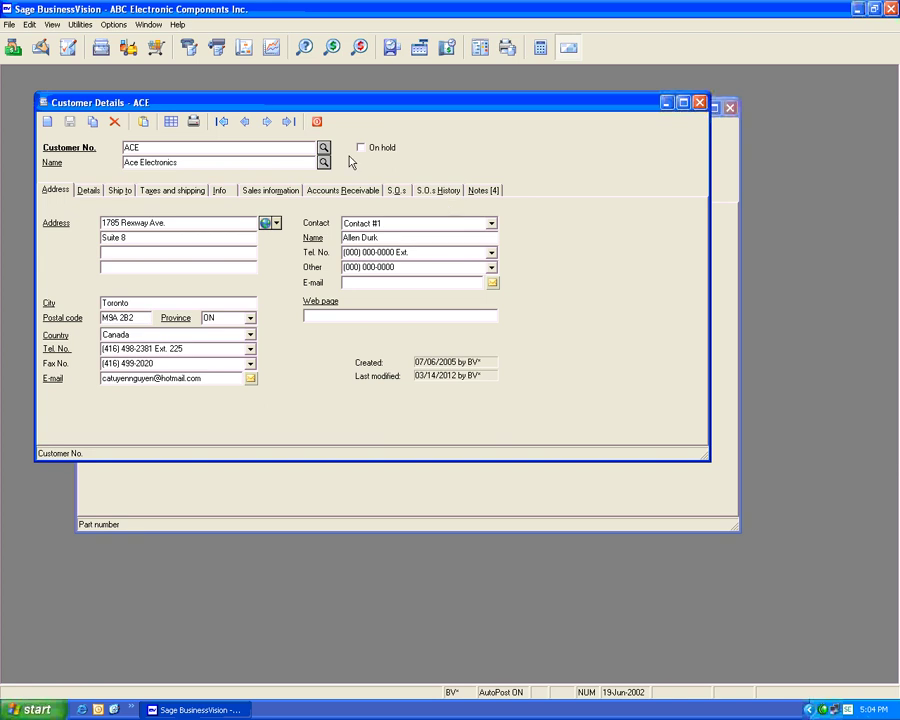
Close the open customer and inventory records, and start a new sales order for customer ACE
click(318, 122)
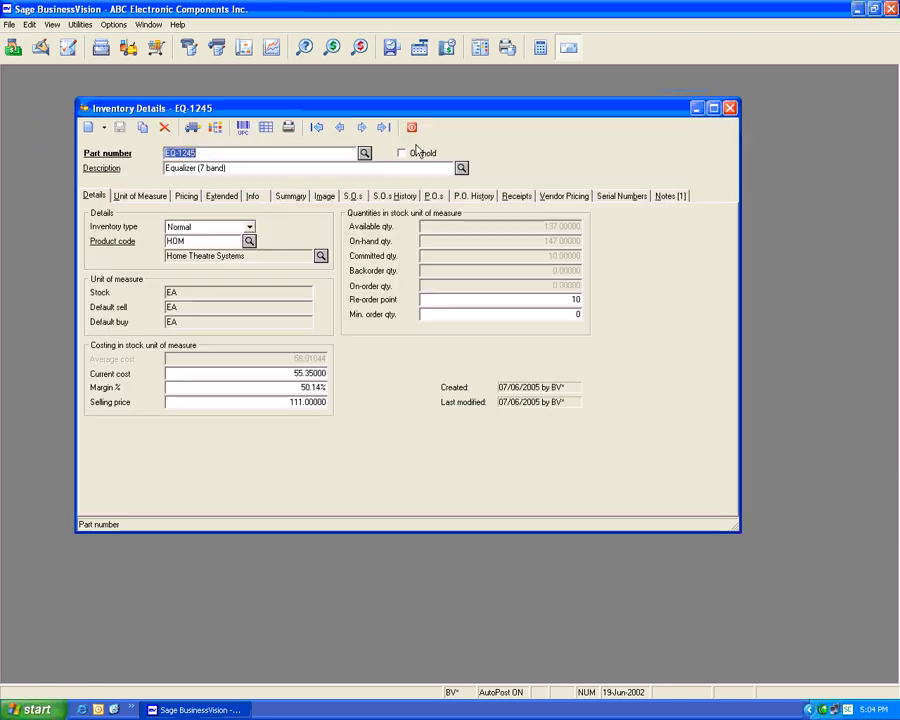
click(408, 126)
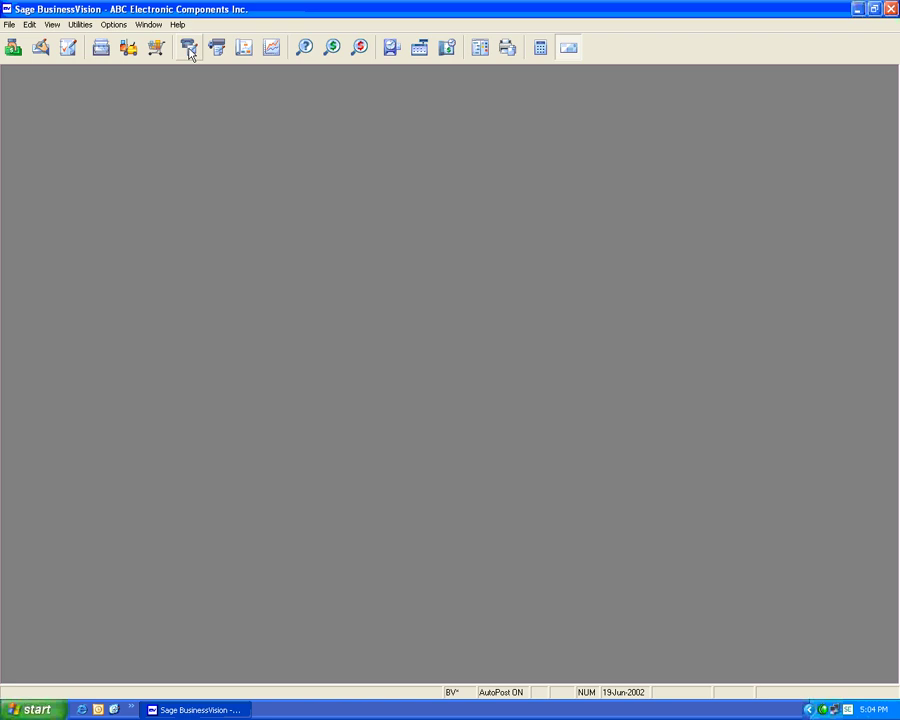
click(189, 50)
key(Tab)
text(ACE)
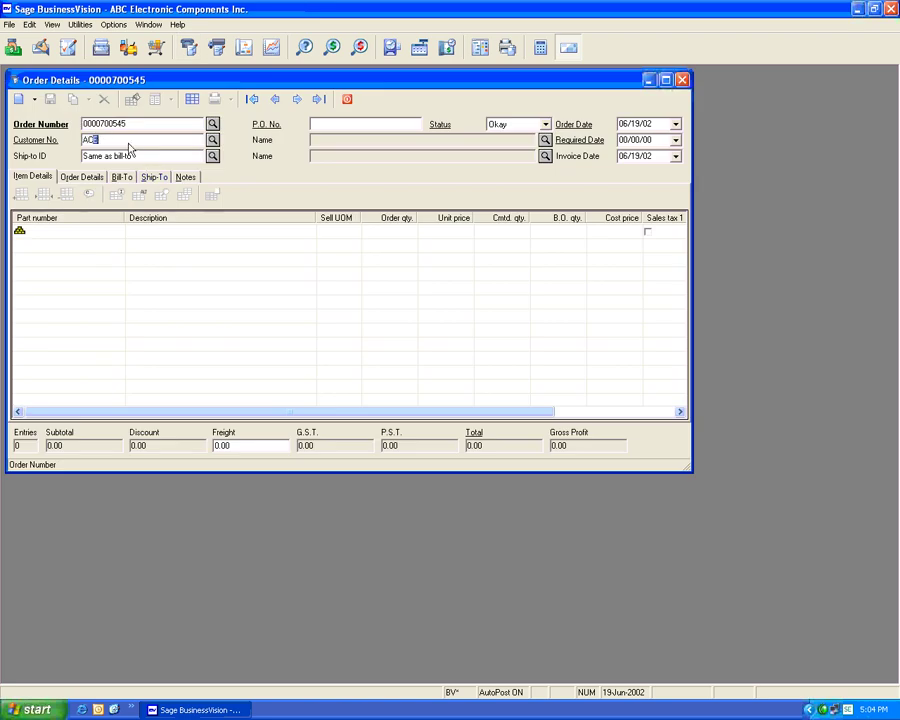
Add part EQ-1245, Equalizer (7 band), to the order with sell unit EA and an order quantity of 1
click(117, 231)
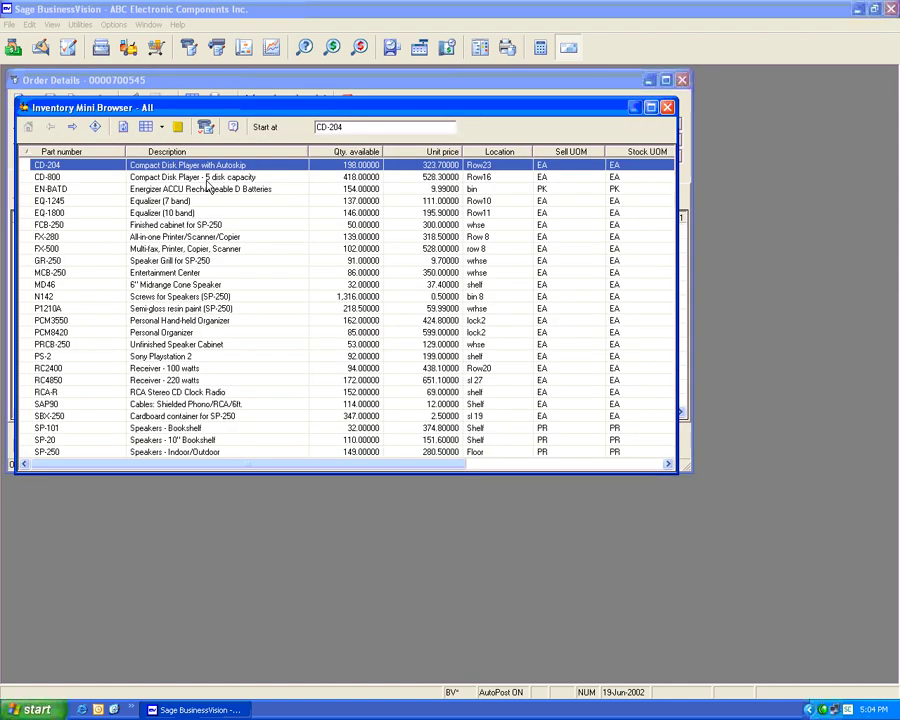
double_click(216, 200)
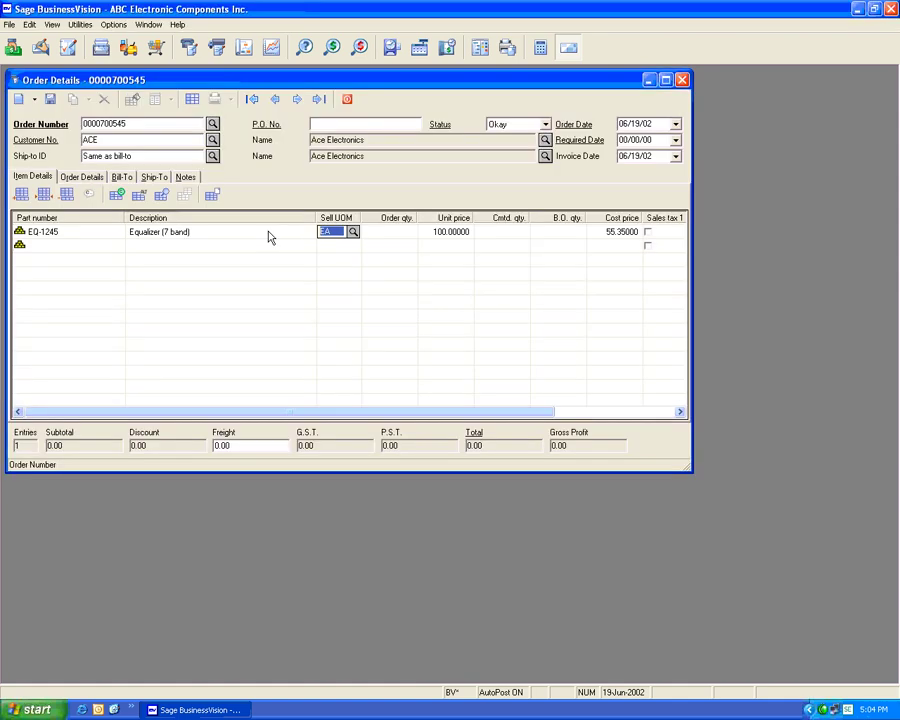
key(Tab)
key(Tab)
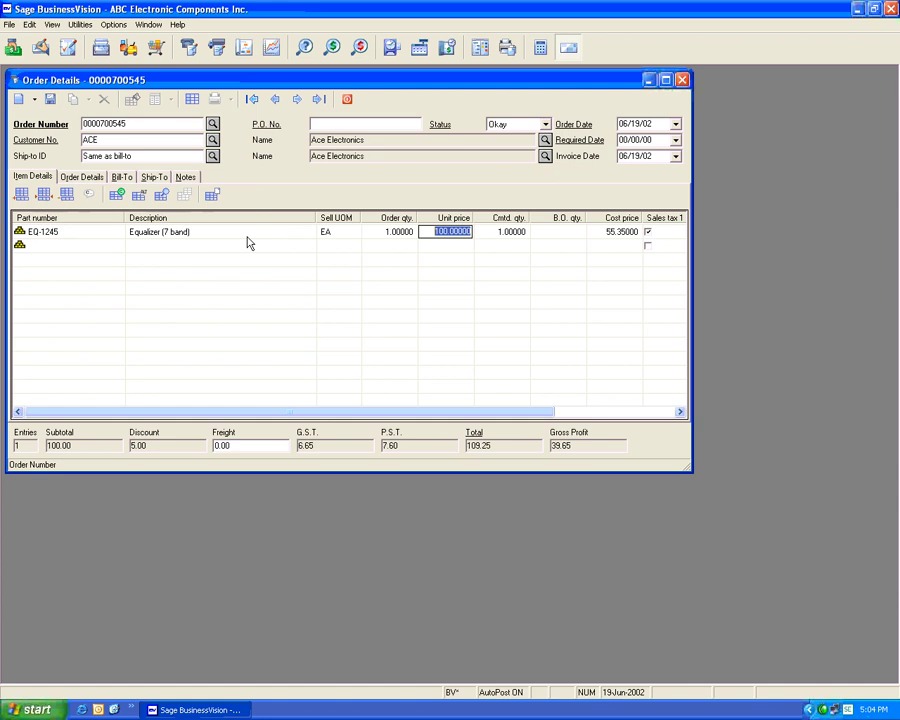